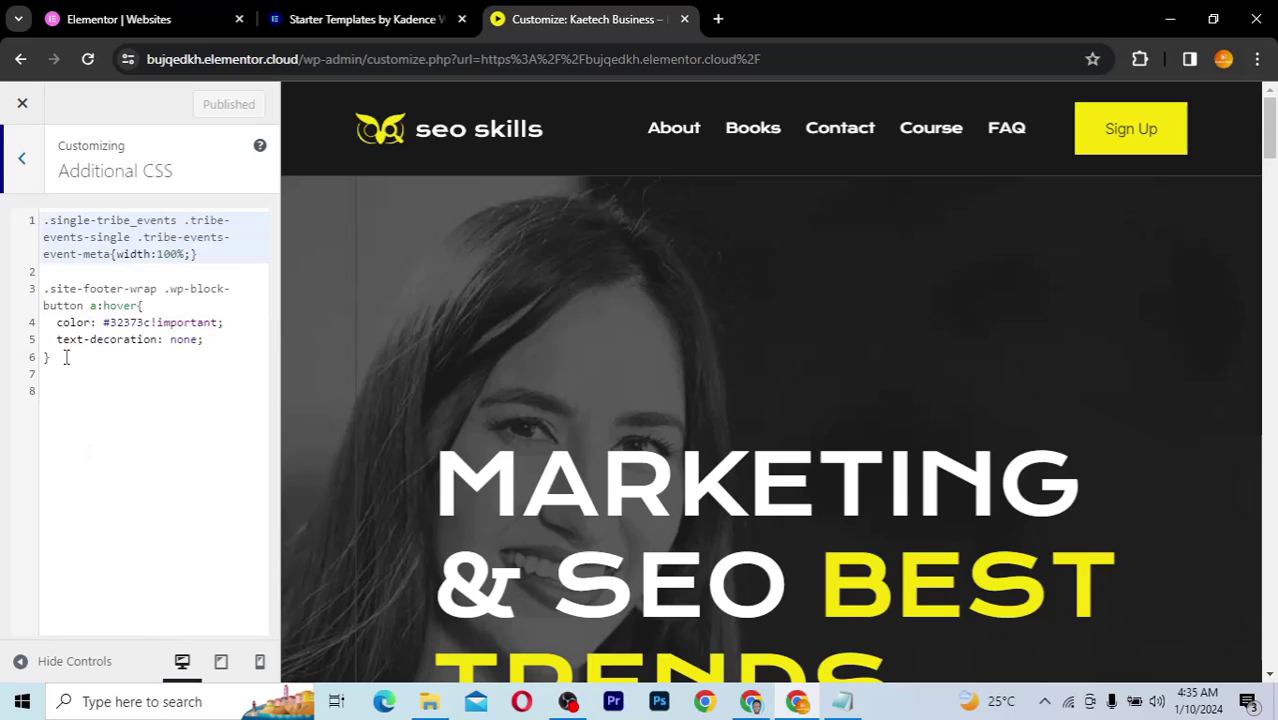
Copy the header { display: none; } rule from the Notepad notes and add it below the existing code in the Additional CSS
{"action": "left_click_drag", "start_coordinate": [66, 357], "coordinate": [34, 215]}
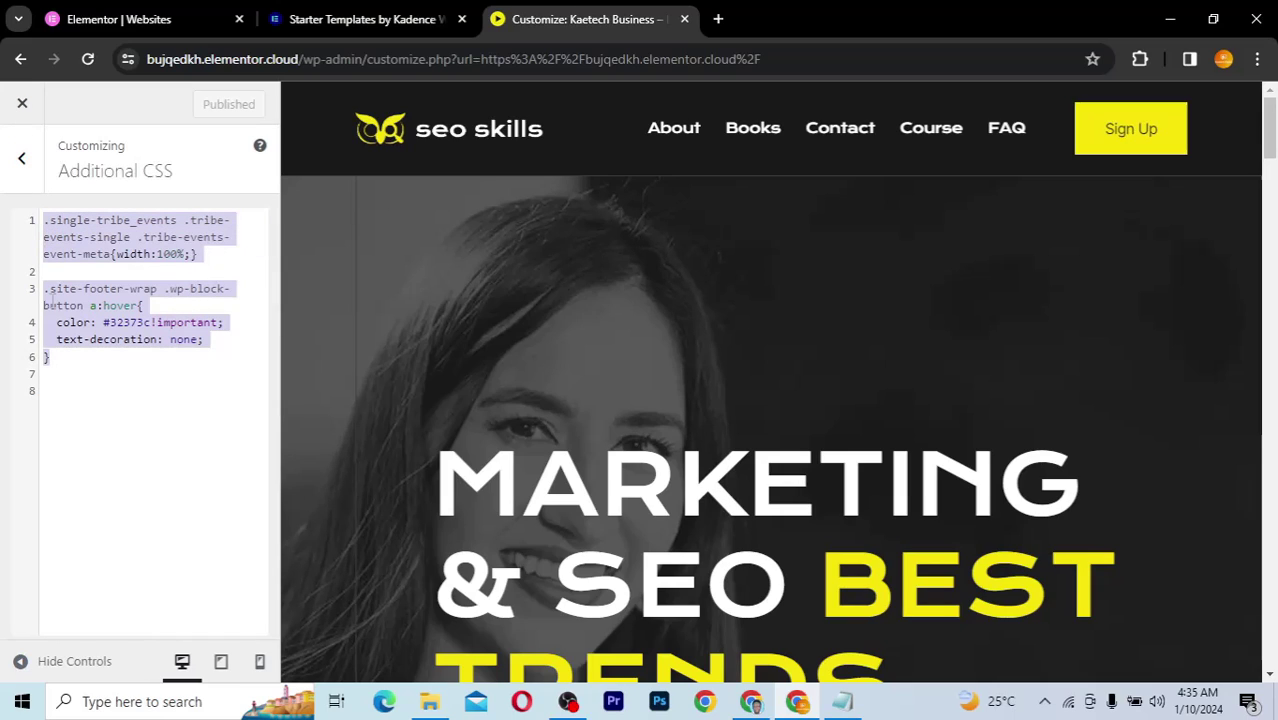
{"action": "left_click", "coordinate": [61, 373]}
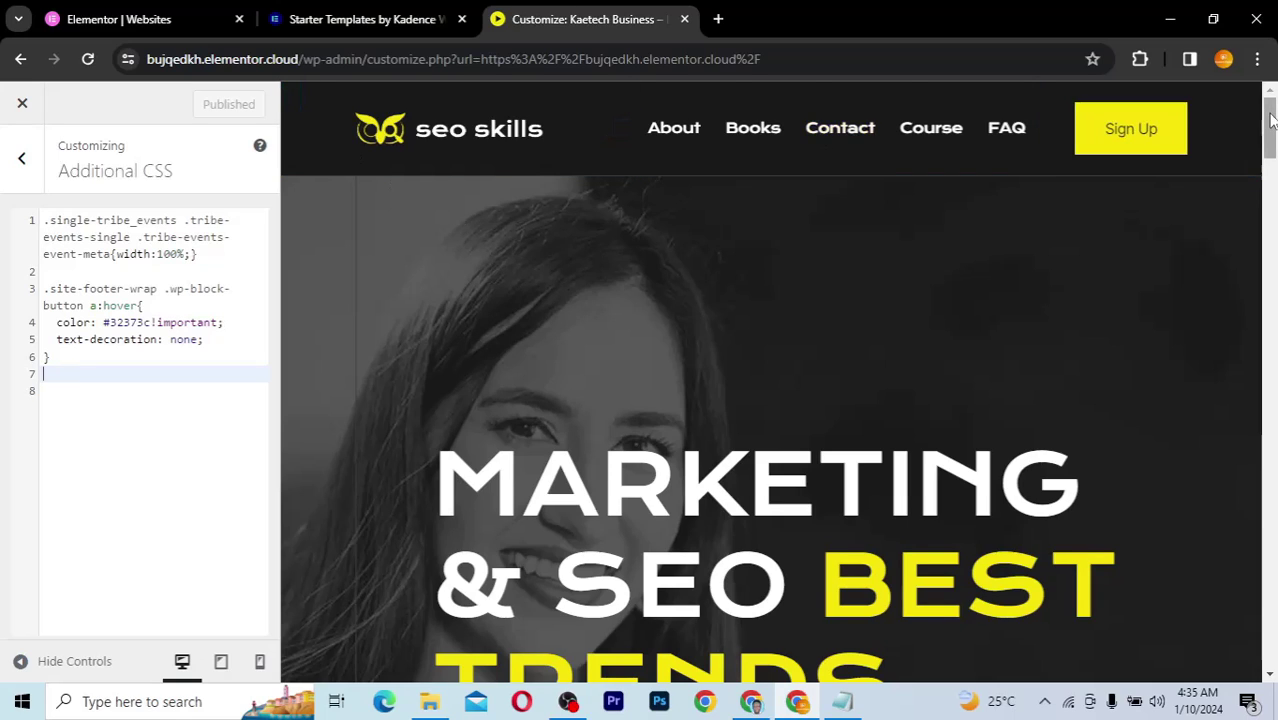
{"action": "scroll", "coordinate": [1268, 122], "scroll_direction": "down", "scroll_amount": 1}
{"action": "scroll", "coordinate": [1229, 494], "scroll_direction": "down", "scroll_amount": 15}
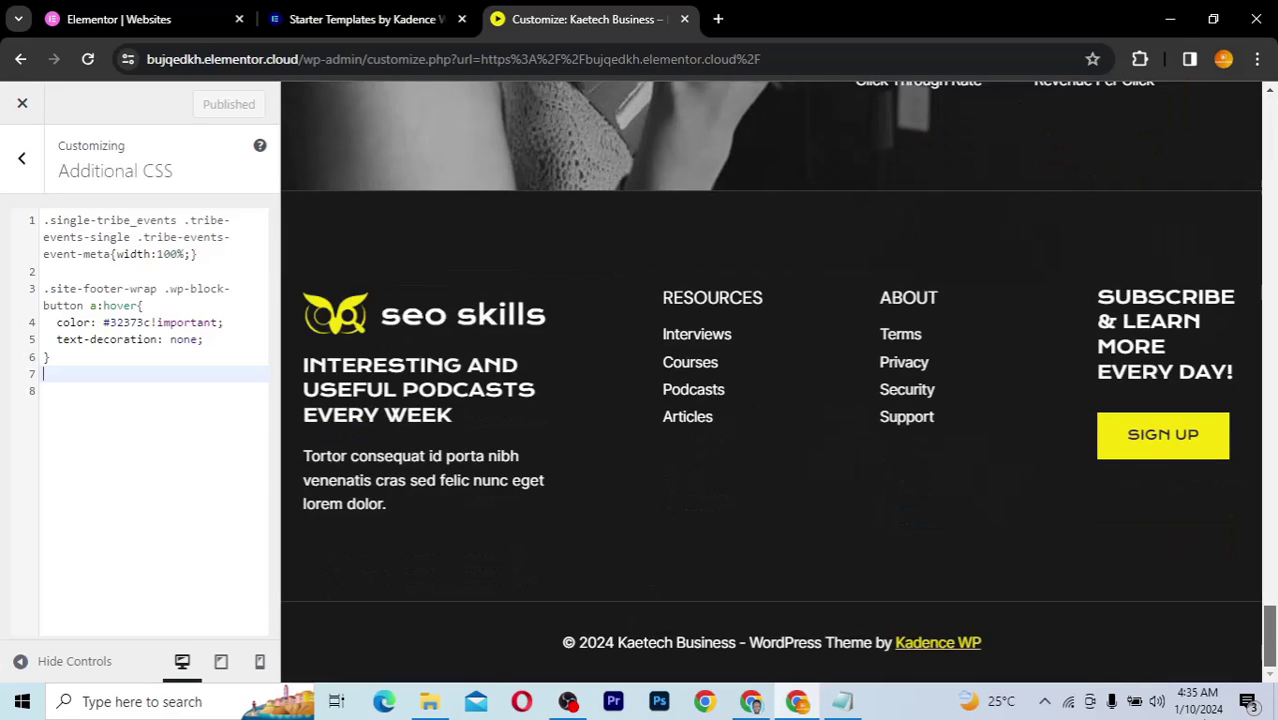
{"action": "scroll", "coordinate": [1244, 434], "scroll_direction": "up", "scroll_amount": 15}
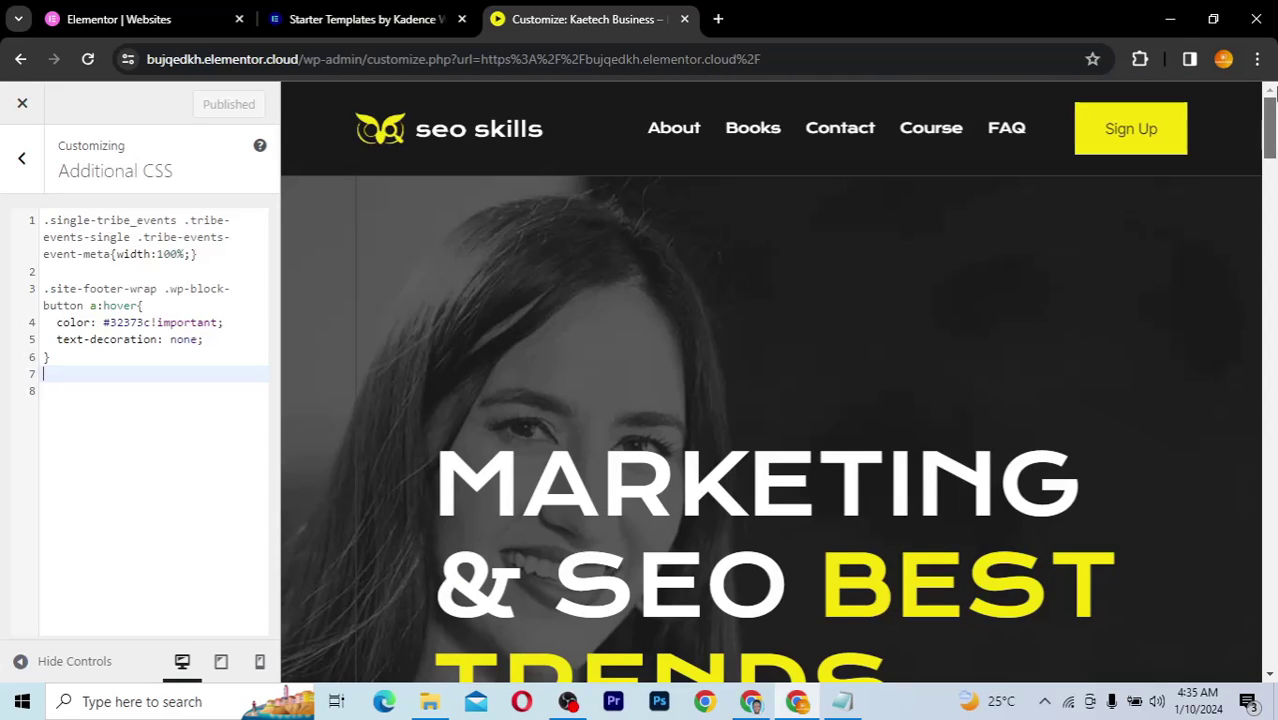
{"action": "left_click", "coordinate": [842, 701]}
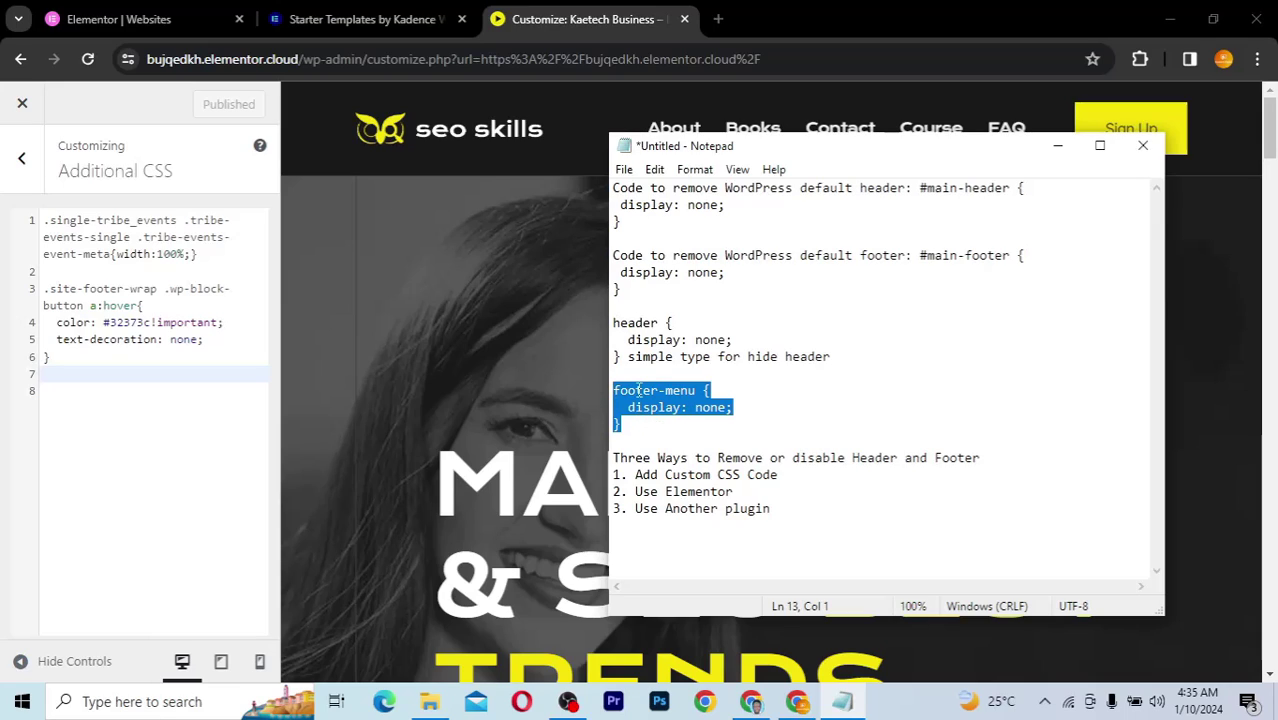
{"action": "left_click_drag", "start_coordinate": [621, 357], "coordinate": [608, 322]}
{"action": "key", "text": "ctrl+c"}
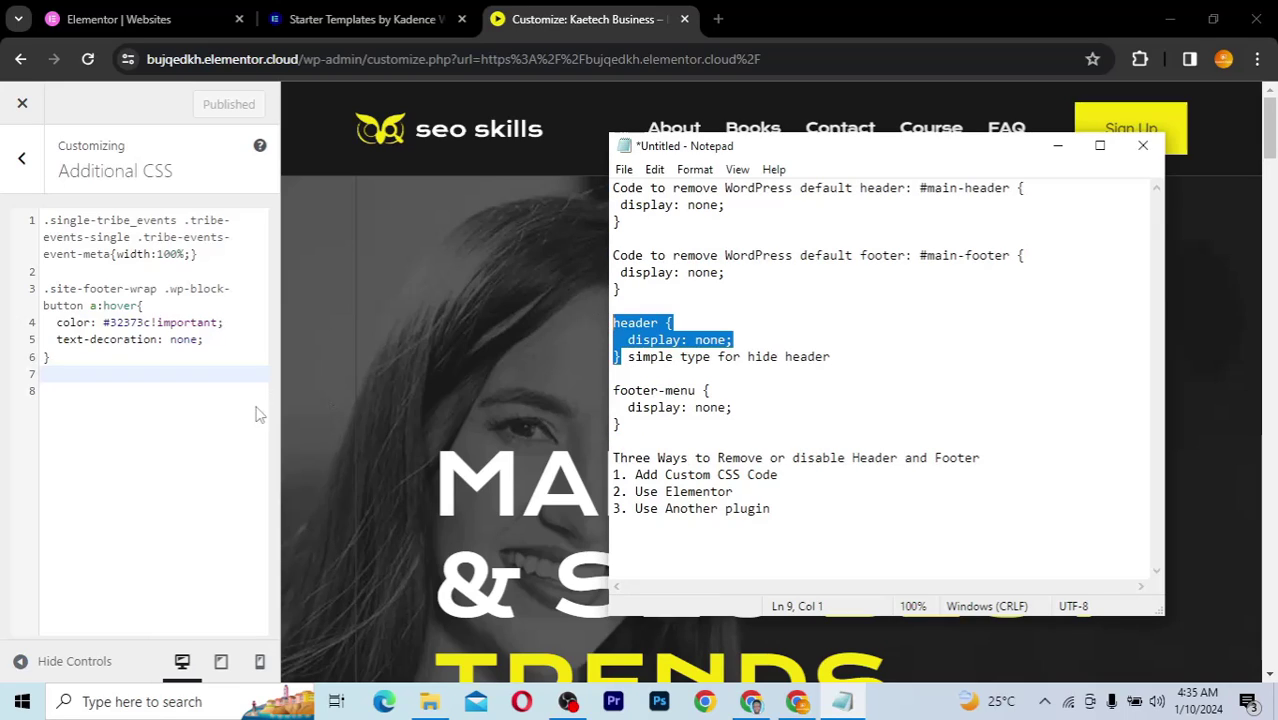
{"action": "left_click", "coordinate": [70, 391]}
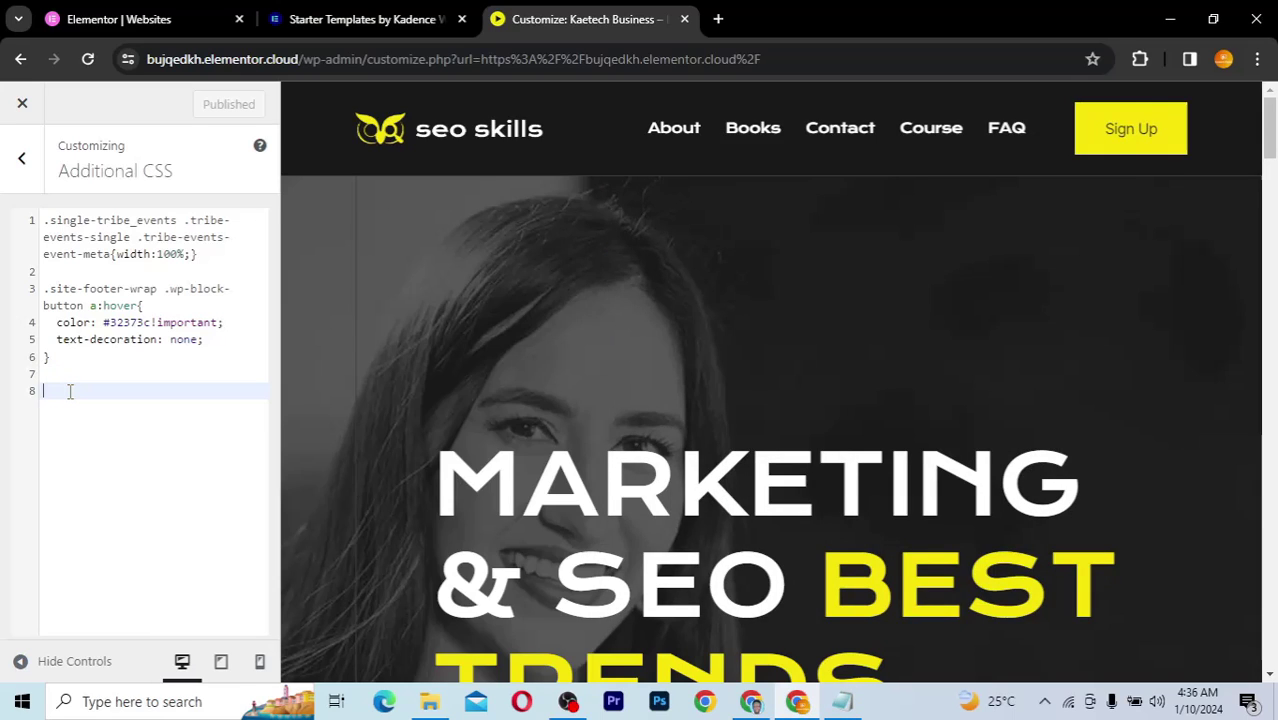
{"action": "key", "text": "ctrl+v"}
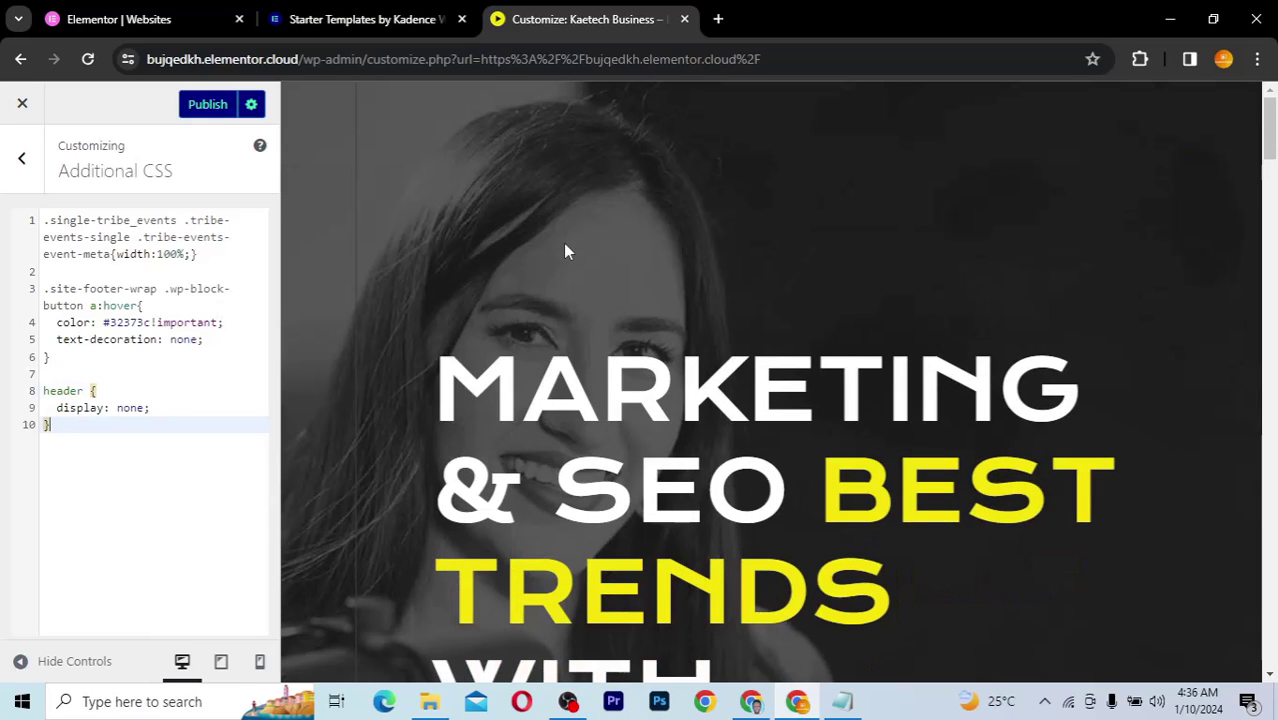
Delete the header rule from the Additional CSS and undo the deletion to compare the page preview
{"action": "scroll", "coordinate": [1272, 112], "scroll_direction": "down", "scroll_amount": 2}
{"action": "scroll", "coordinate": [1272, 112], "scroll_direction": "up", "scroll_amount": 2}
{"action": "left_click_drag", "start_coordinate": [60, 424], "coordinate": [36, 400]}
{"action": "key", "text": "BackSpace"}
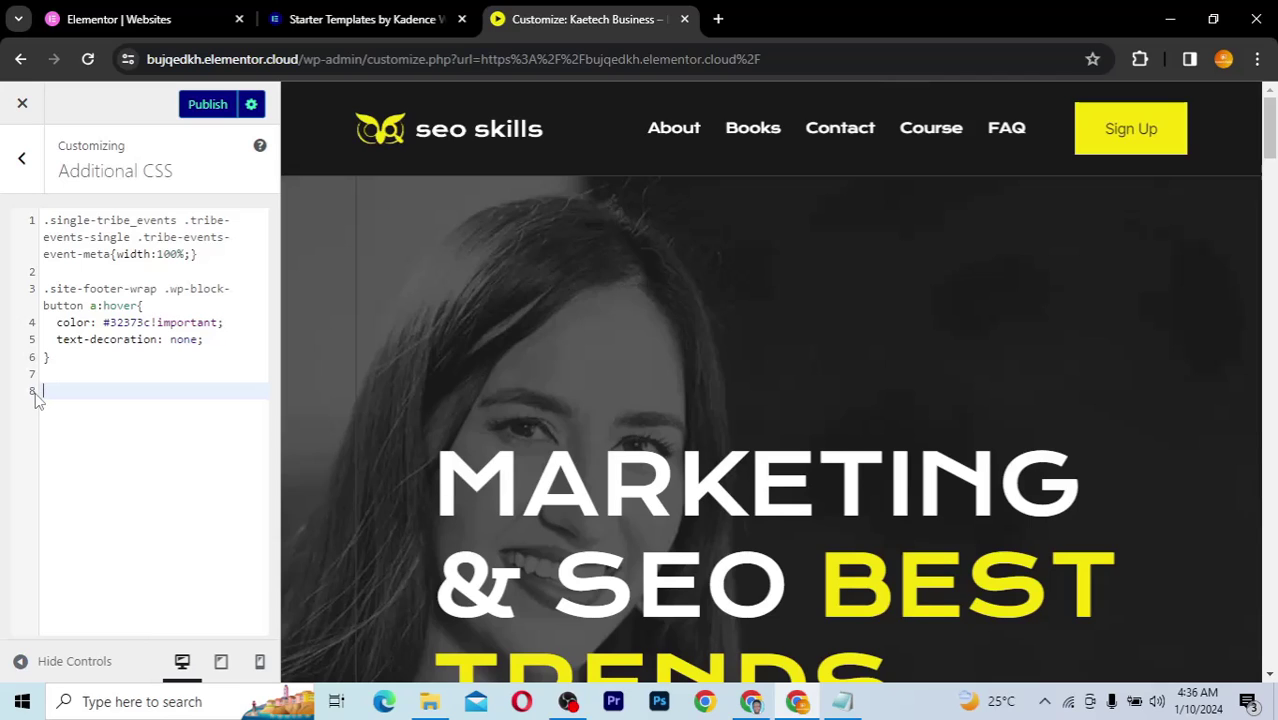
{"action": "key", "text": "ctrl+z"}
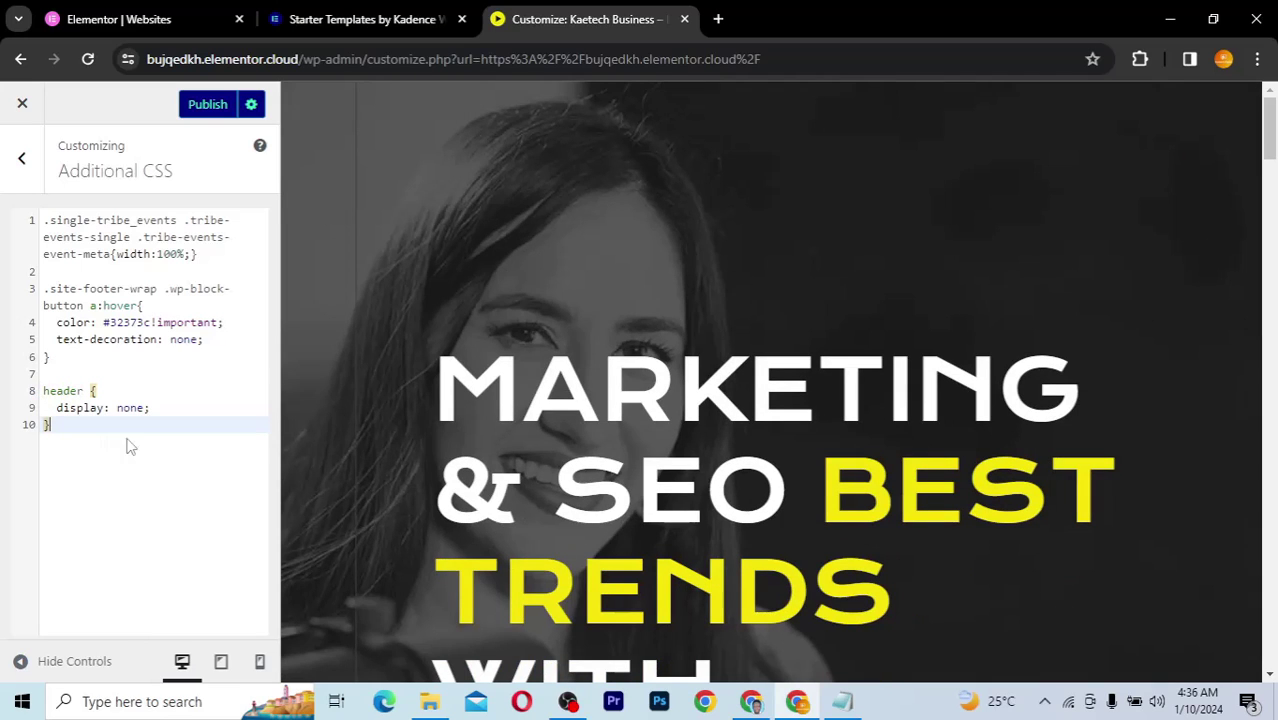
Publish the header rule and open bujqedkh.elementor.cloud in a new browser tab to check the live page's header and footer
{"action": "left_click", "coordinate": [208, 105]}
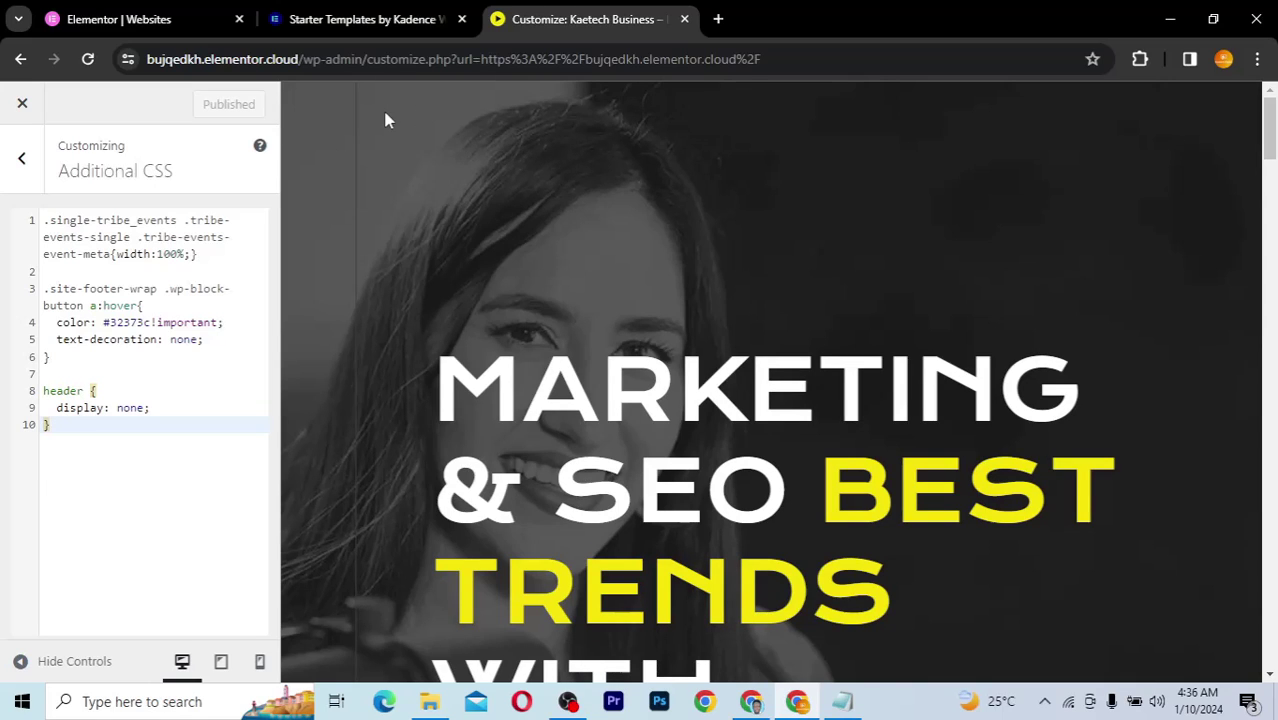
{"action": "left_click", "coordinate": [298, 59]}
{"action": "left_click_drag", "start_coordinate": [346, 59], "coordinate": [148, 59]}
{"action": "key", "text": "ctrl+c"}
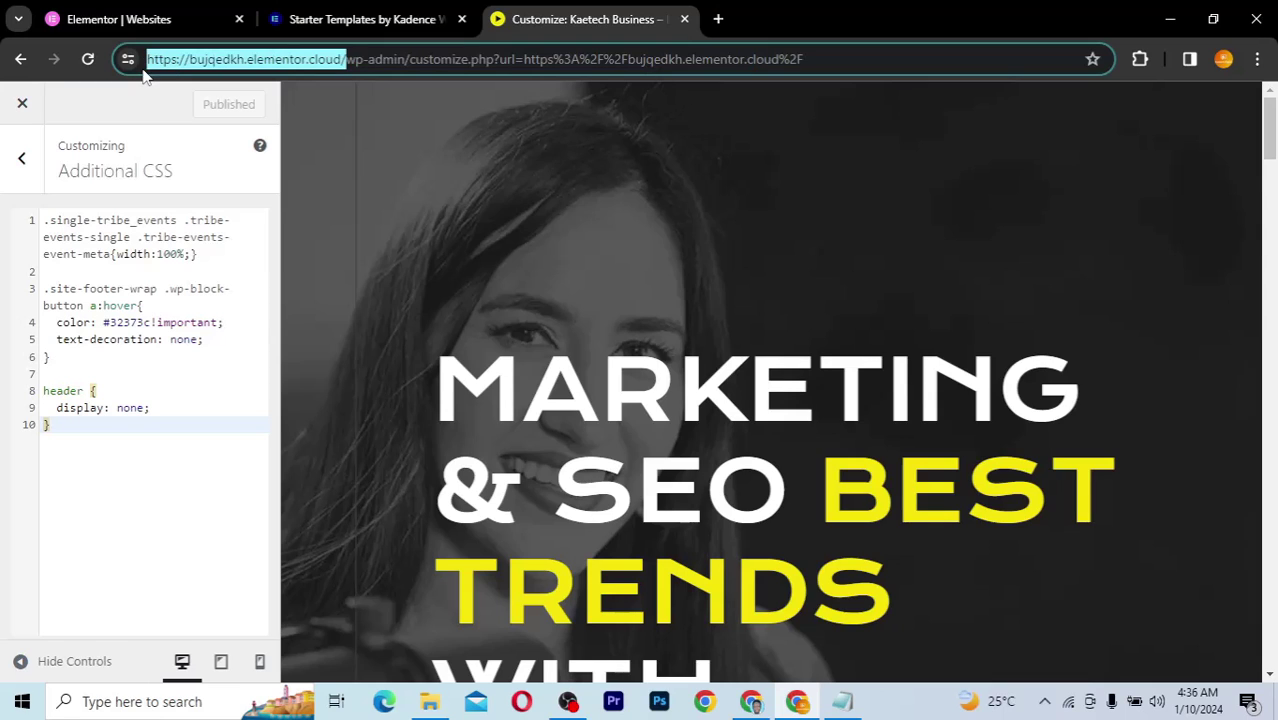
{"action": "left_click", "coordinate": [718, 19]}
{"action": "key", "text": "ctrl+v"}
{"action": "key", "text": "Return"}
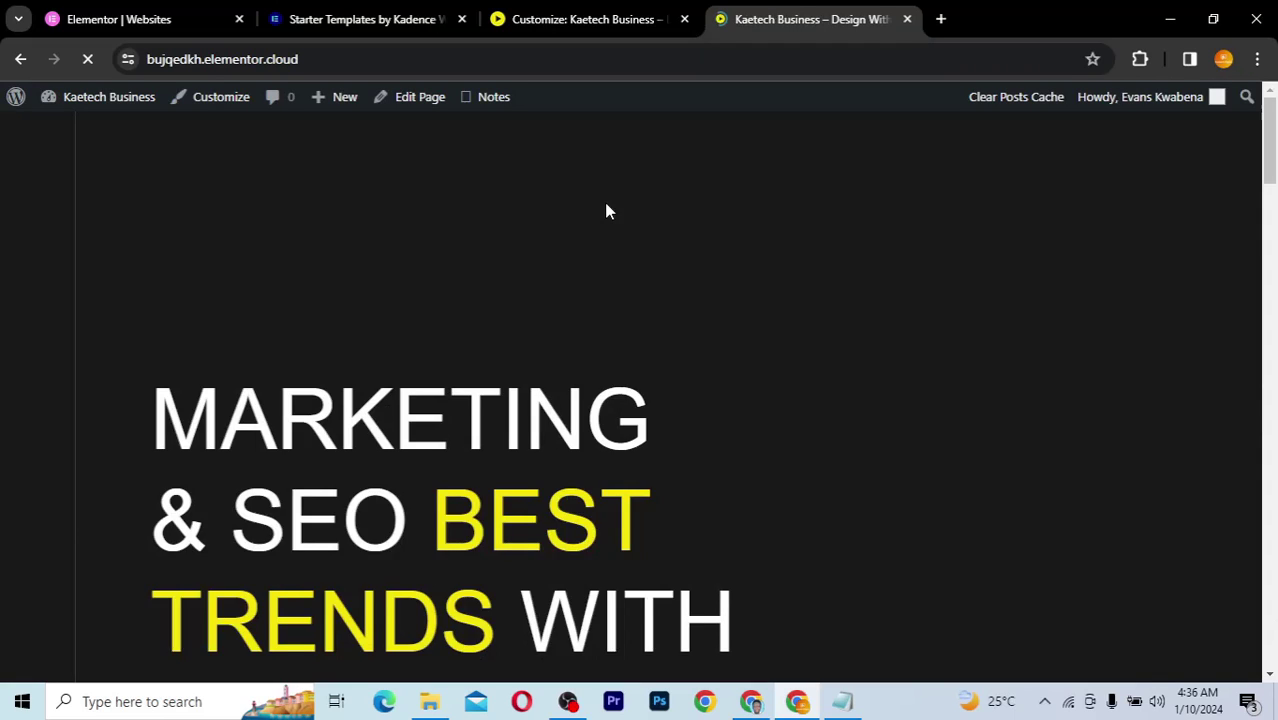
{"action": "left_click_drag", "start_coordinate": [1269, 160], "coordinate": [1230, 695]}
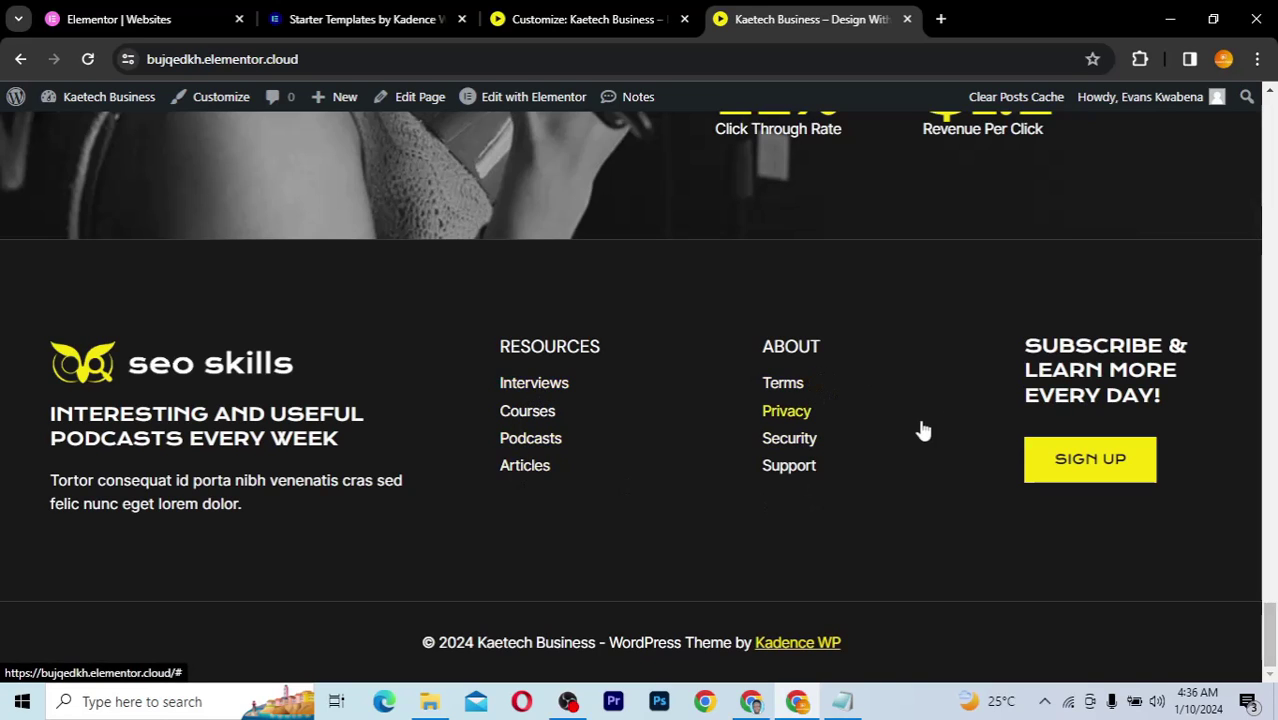
{"action": "left_click_drag", "start_coordinate": [1270, 495], "coordinate": [1268, 330]}
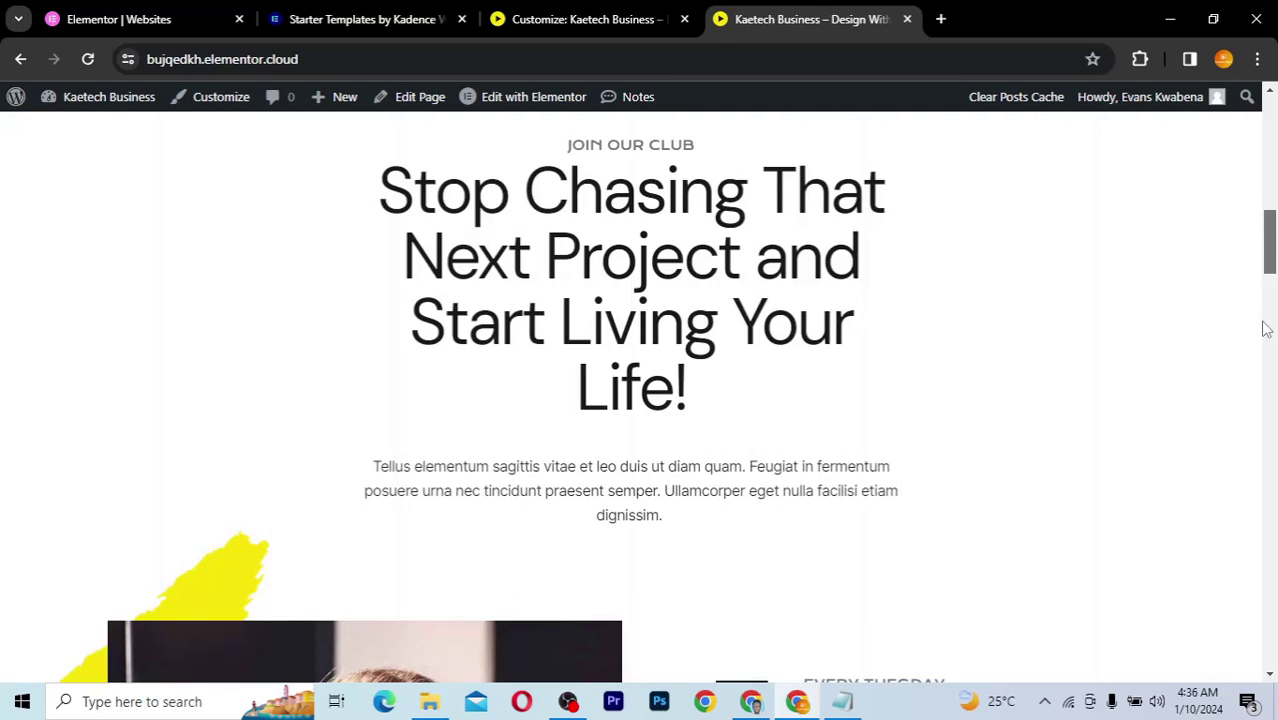
Back in the Customizer, add the footer-menu { display: none; } rule from the Notepad notes below the header rule
{"action": "left_click", "coordinate": [584, 21]}
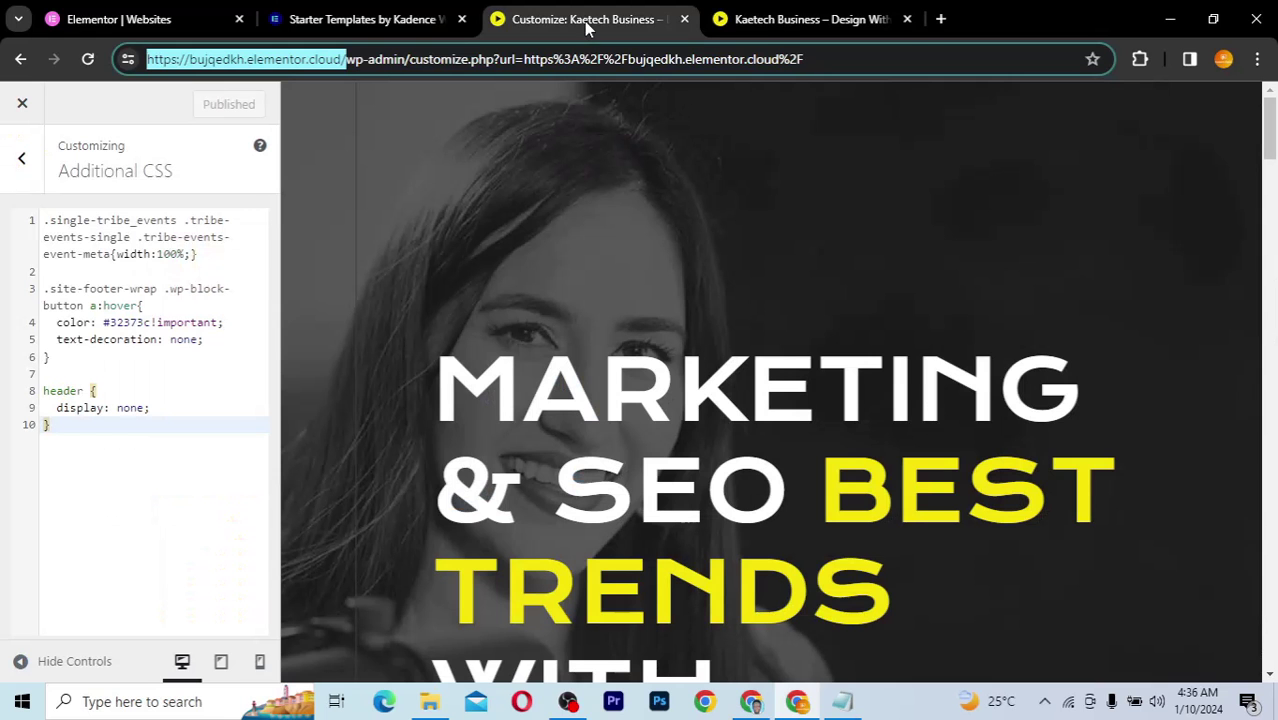
{"action": "left_click", "coordinate": [80, 428]}
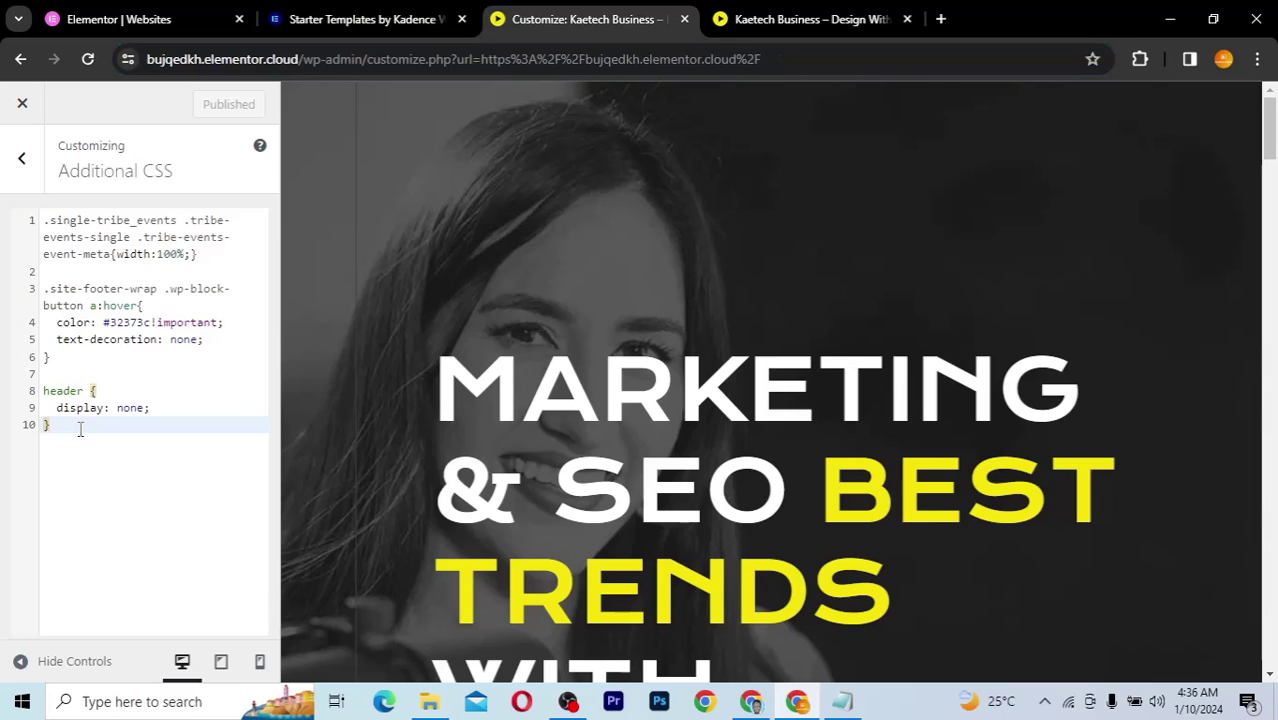
{"action": "key", "text": "Return"}
{"action": "key", "text": "Return"}
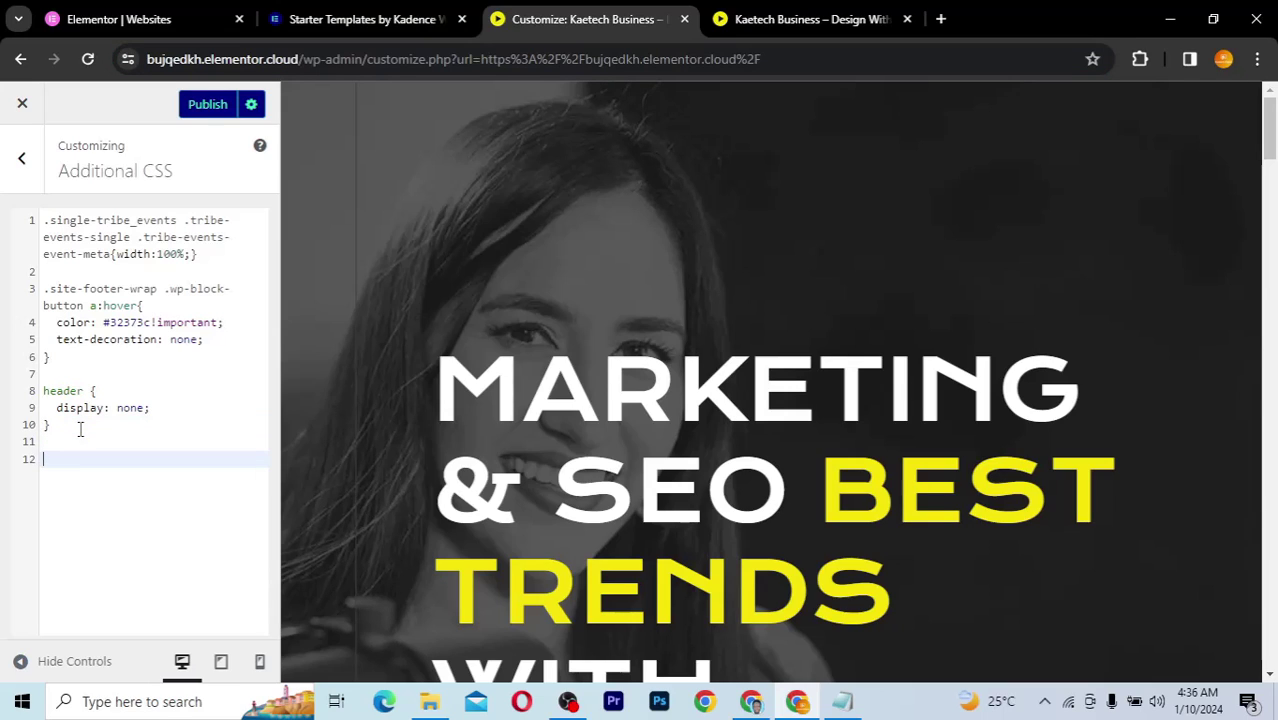
{"action": "left_click", "coordinate": [843, 703]}
{"action": "left_click_drag", "start_coordinate": [630, 428], "coordinate": [612, 390]}
{"action": "key", "text": "ctrl+c"}
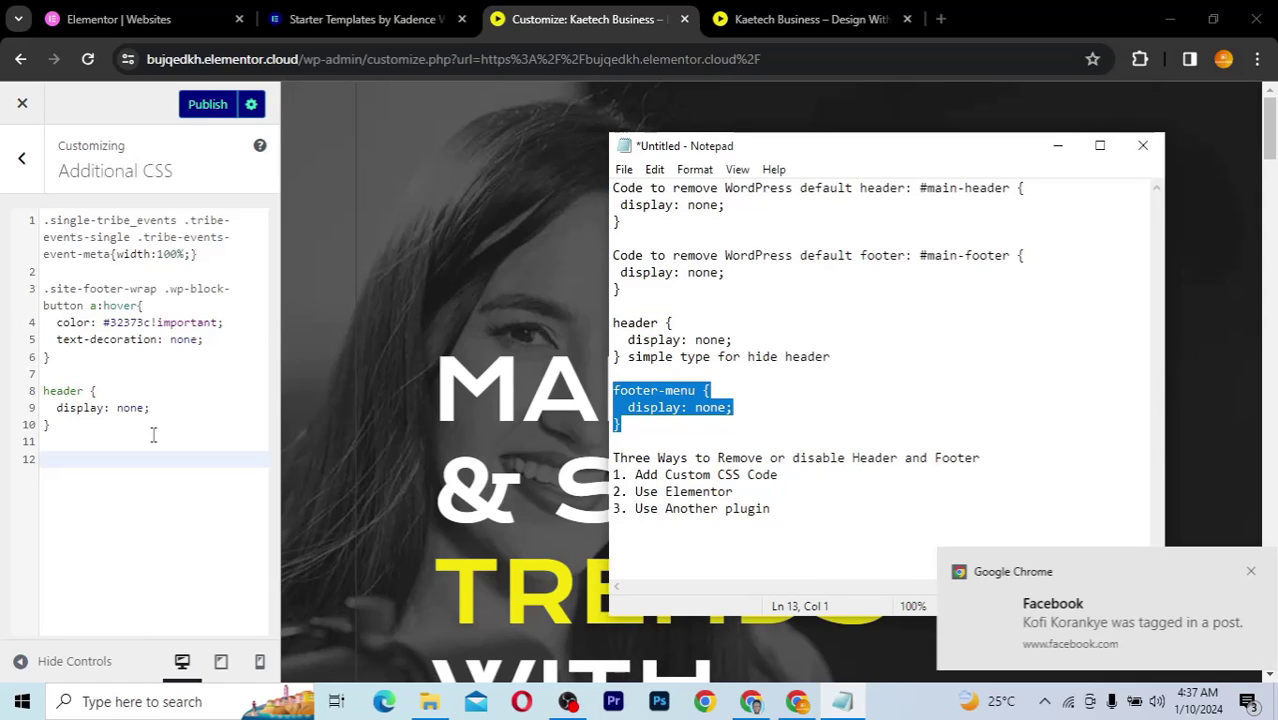
{"action": "left_click", "coordinate": [62, 468]}
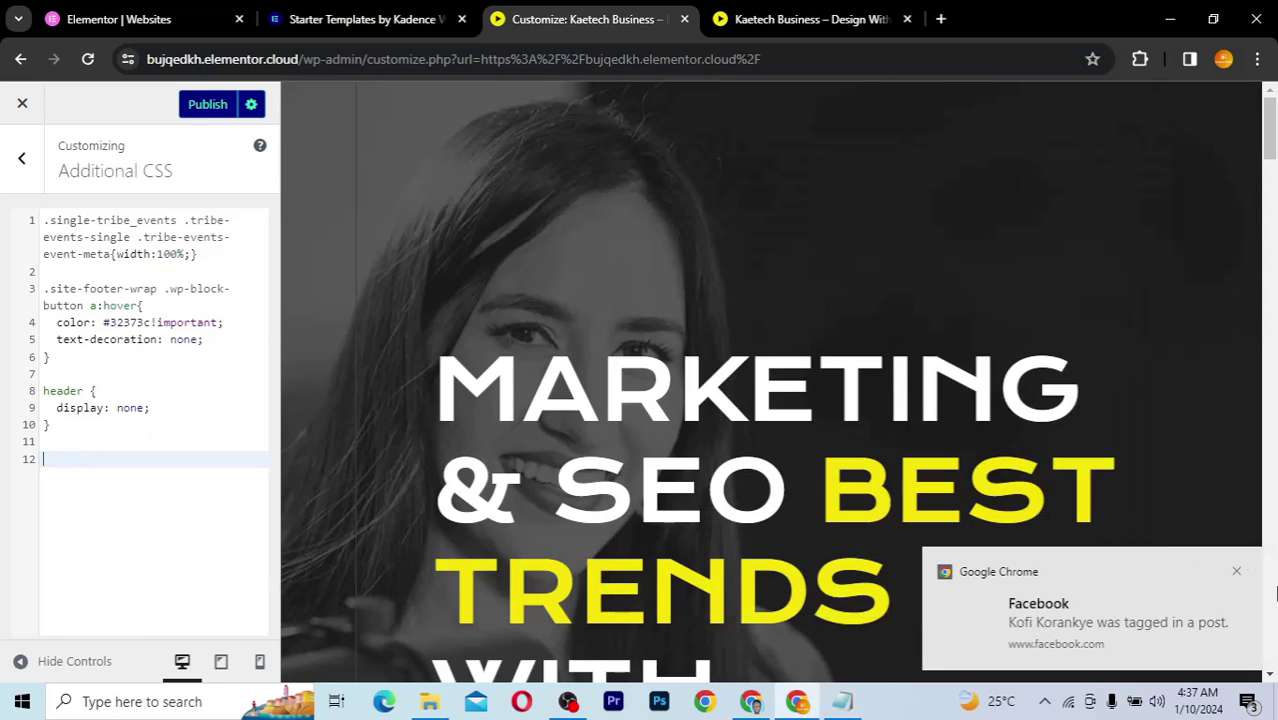
{"action": "left_click", "coordinate": [1236, 571]}
{"action": "key", "text": "ctrl+v"}
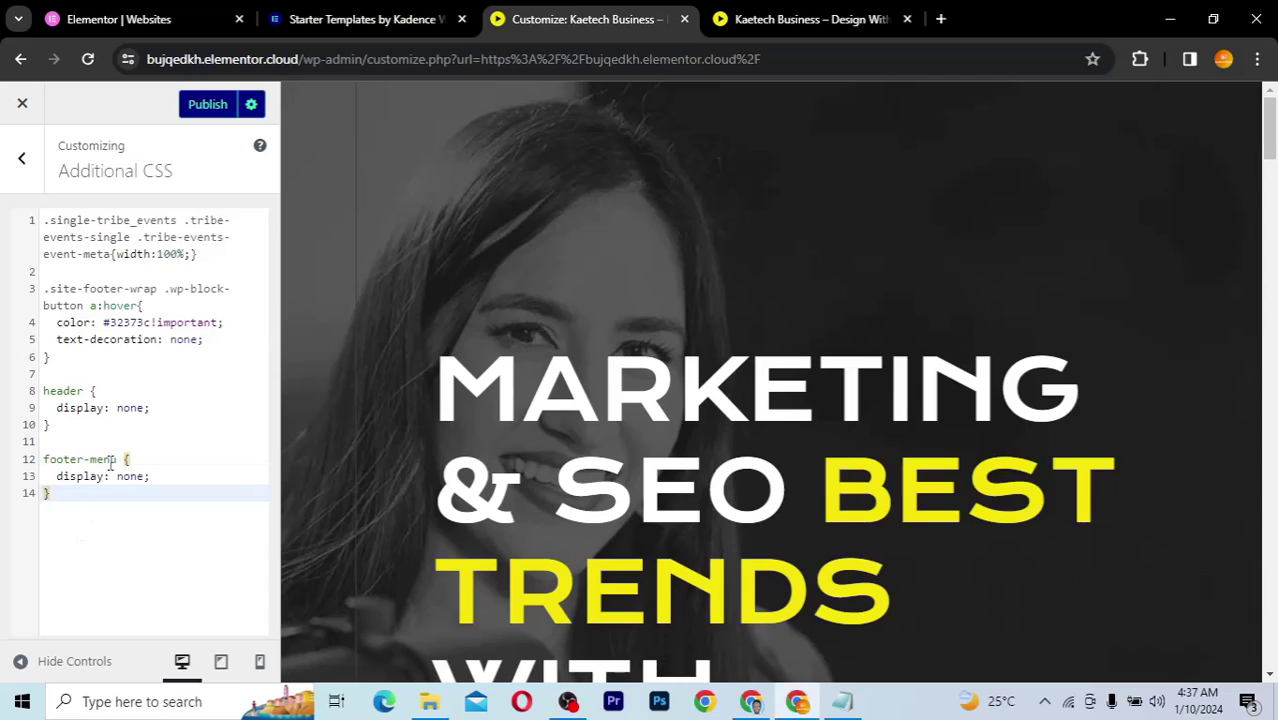
Change the last rule's selector to footer, check the end of the page preview, and publish the CSS
{"action": "left_click_drag", "start_coordinate": [118, 459], "coordinate": [84, 460]}
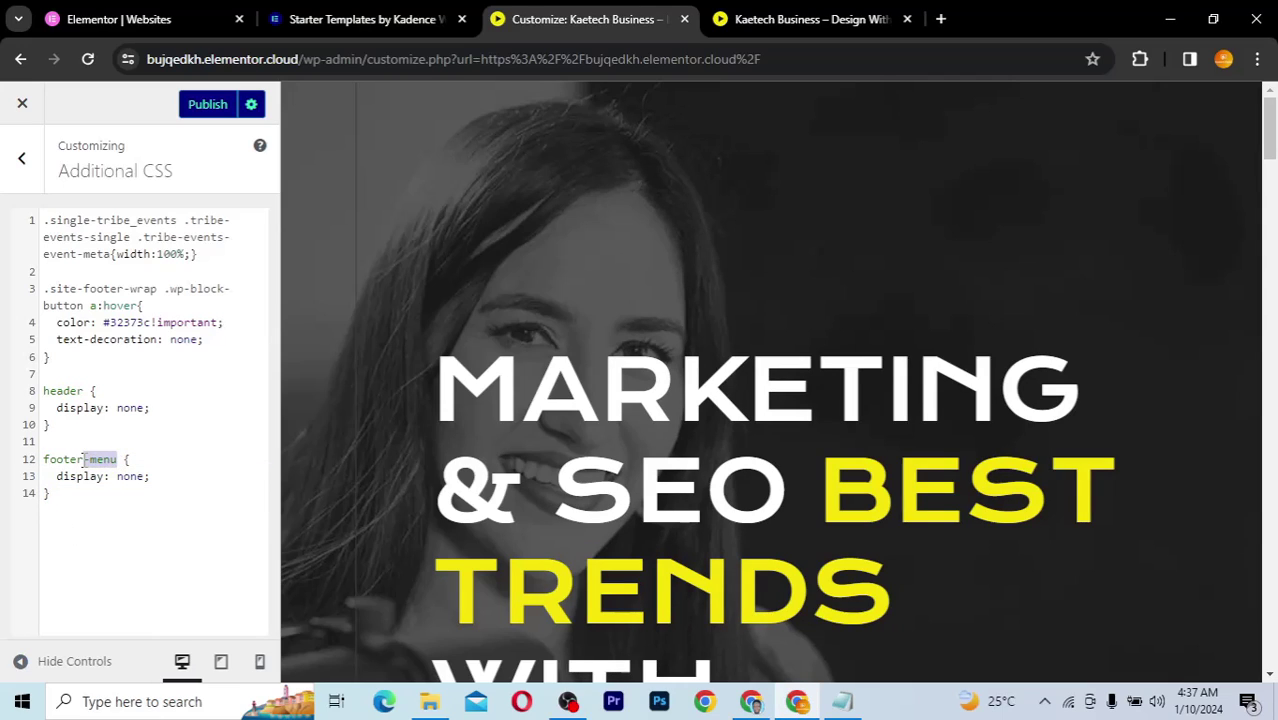
{"action": "key", "text": "BackSpace"}
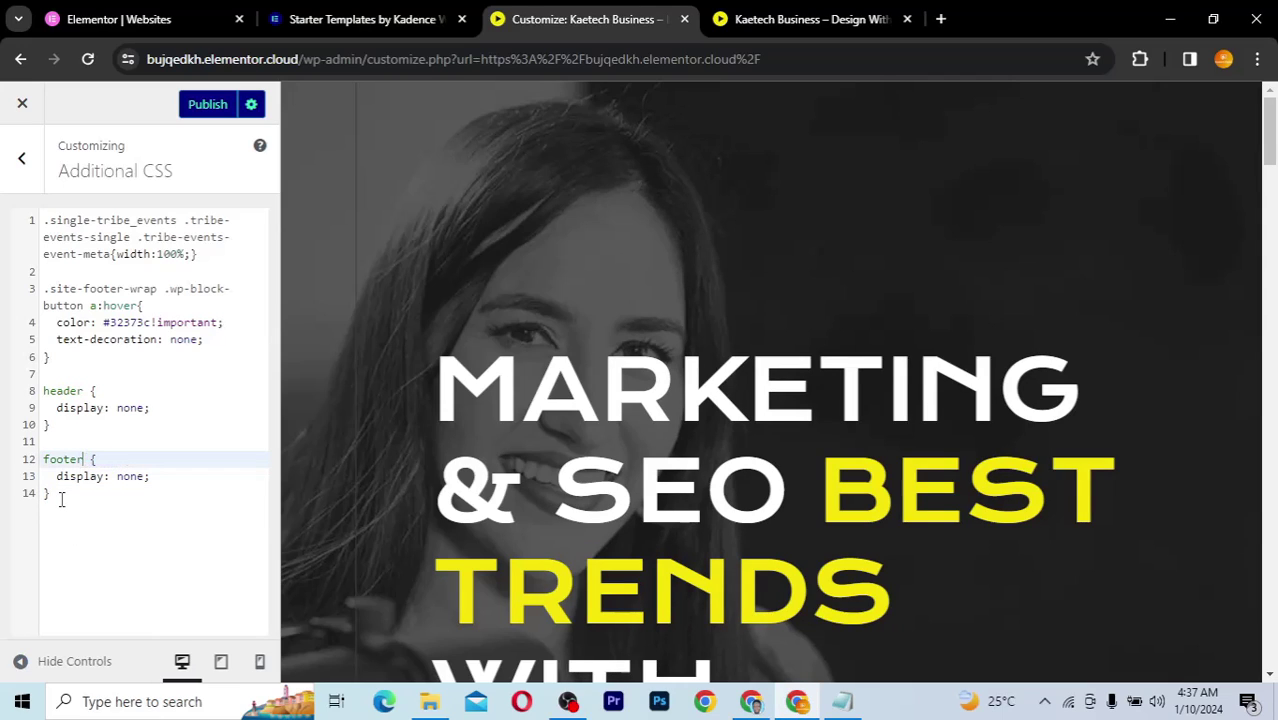
{"action": "left_click", "coordinate": [61, 499]}
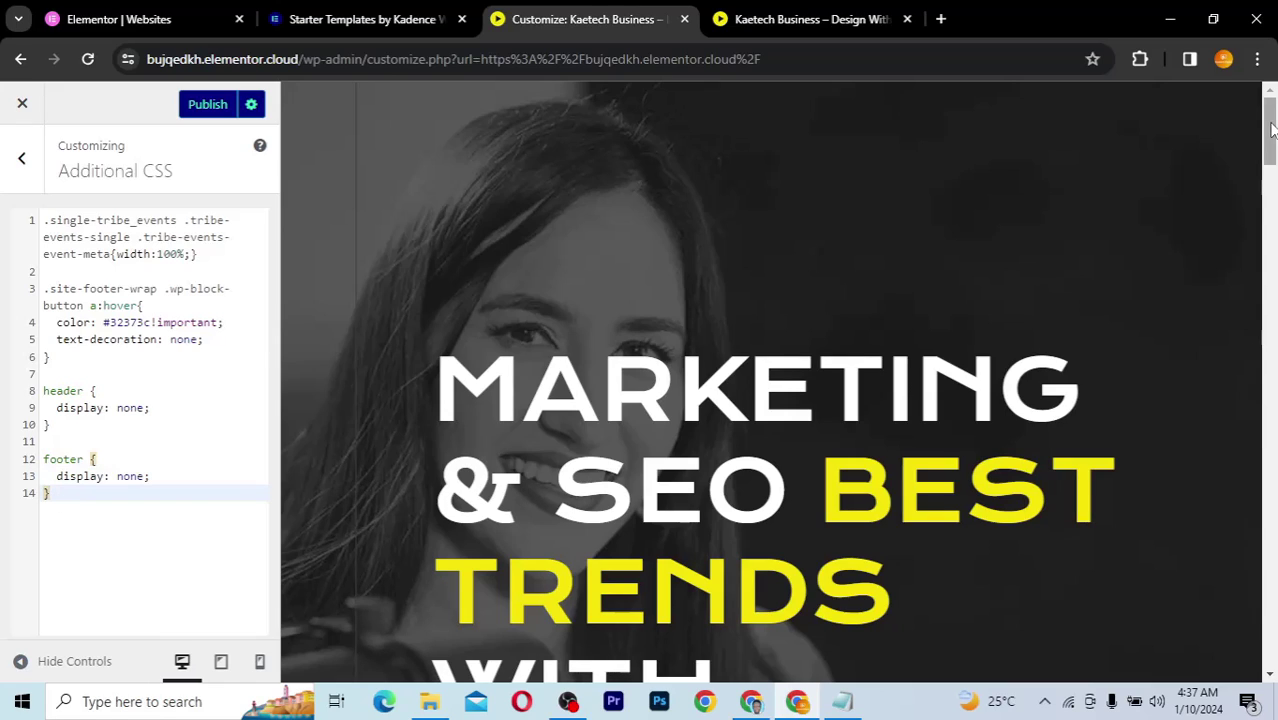
{"action": "left_click_drag", "start_coordinate": [1272, 128], "coordinate": [1268, 625]}
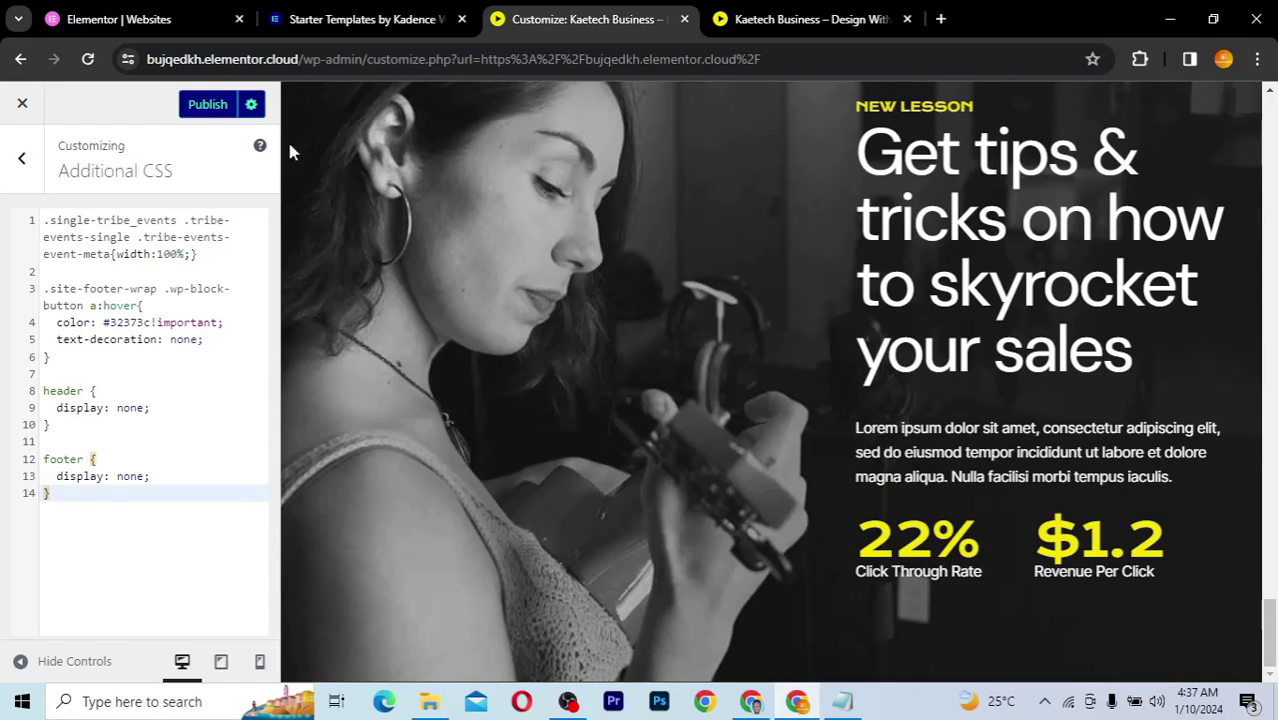
{"action": "left_click", "coordinate": [201, 108]}
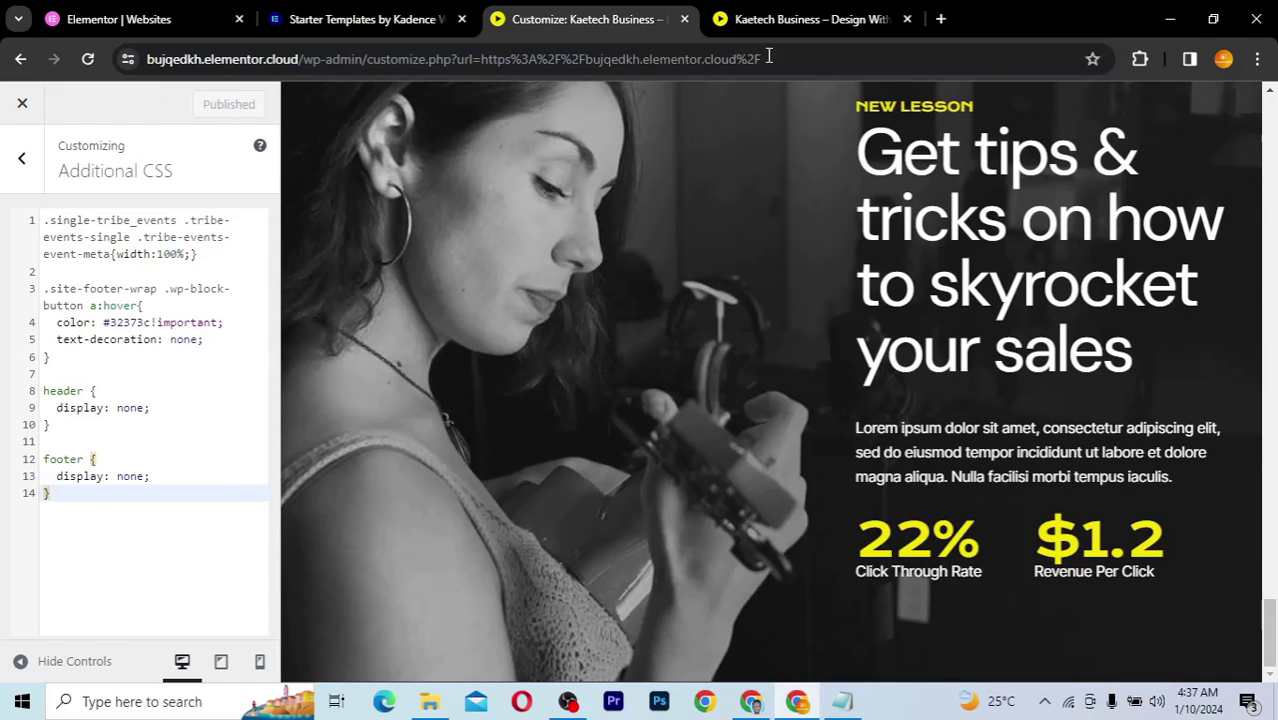
Reload the live site and check the header and footer areas of the page
{"action": "left_click", "coordinate": [800, 15]}
{"action": "left_click_drag", "start_coordinate": [1270, 304], "coordinate": [1271, 640]}
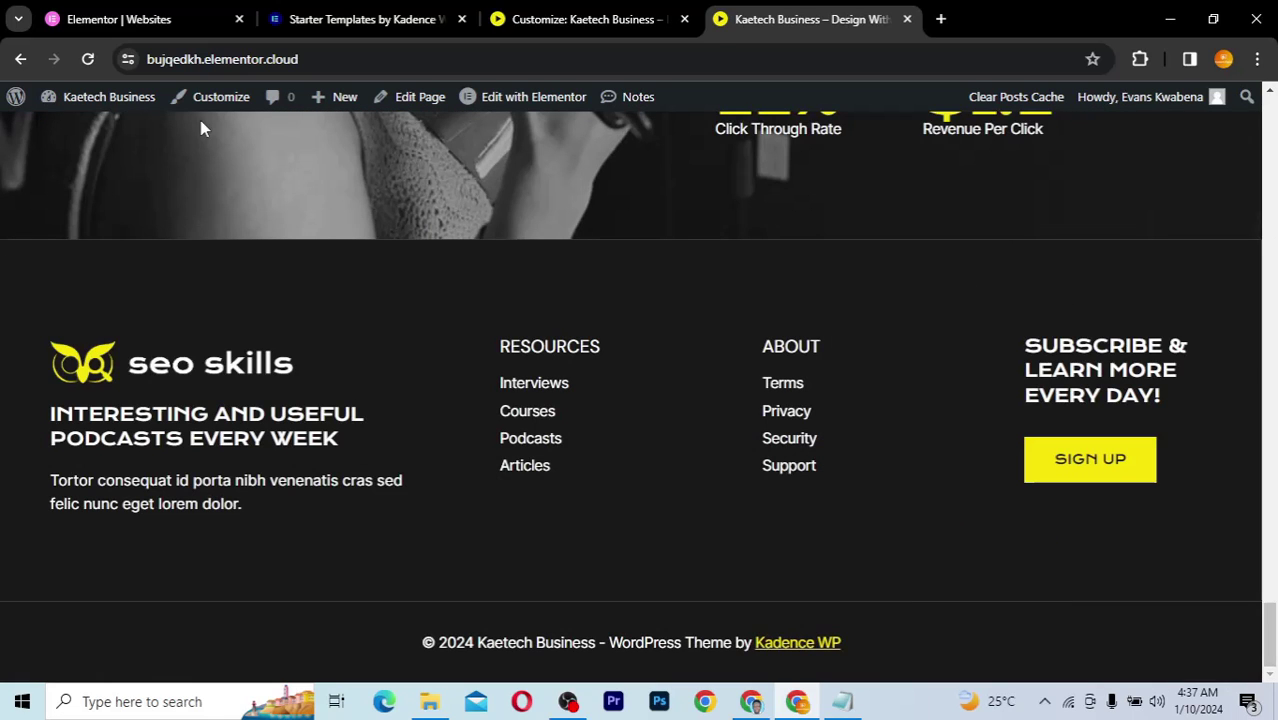
{"action": "left_click", "coordinate": [84, 60]}
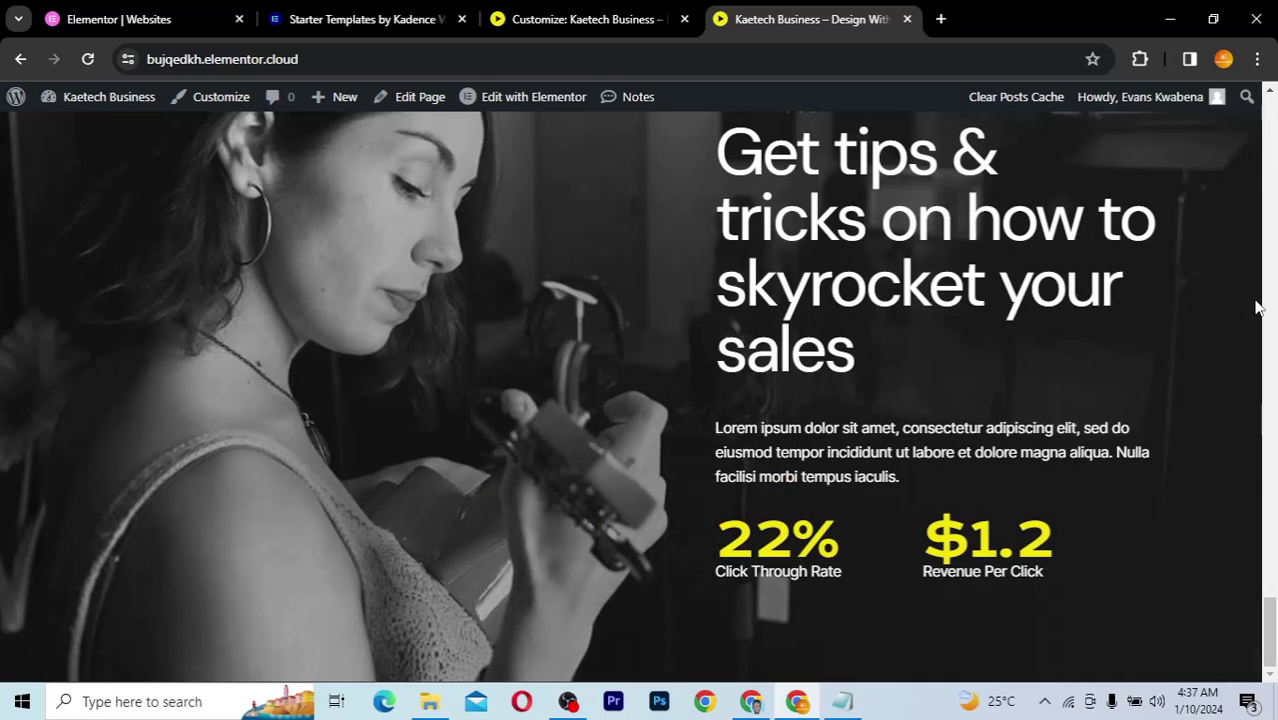
{"action": "left_click_drag", "start_coordinate": [1270, 615], "coordinate": [1270, 537]}
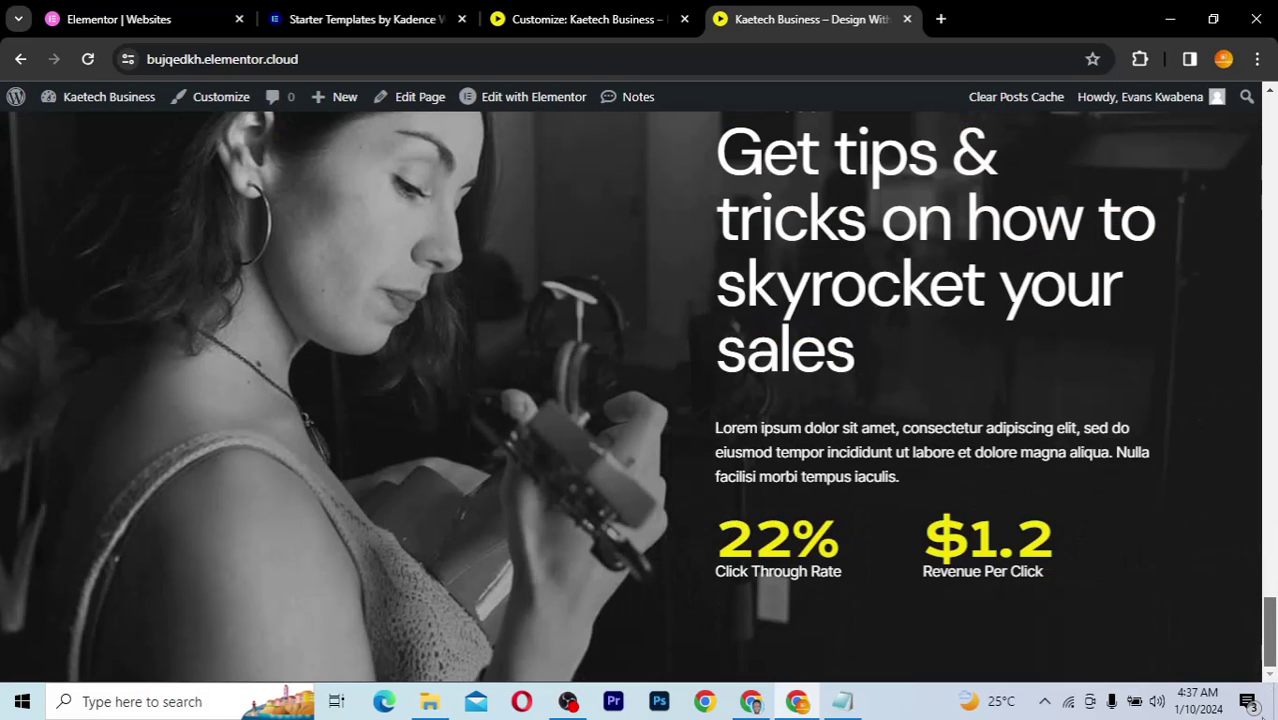
{"action": "left_click", "coordinate": [1270, 122]}
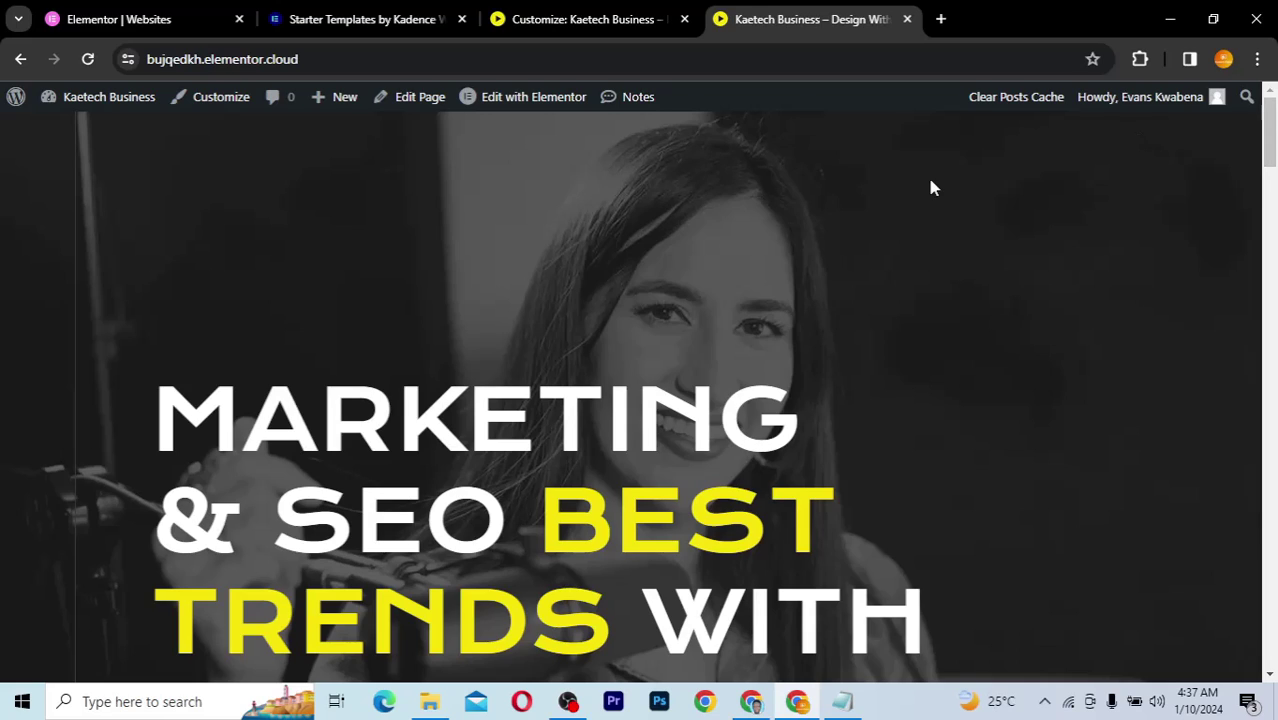
Publish the Additional CSS with the header and footer rules deleted, and reload the live site
{"action": "left_click", "coordinate": [598, 20]}
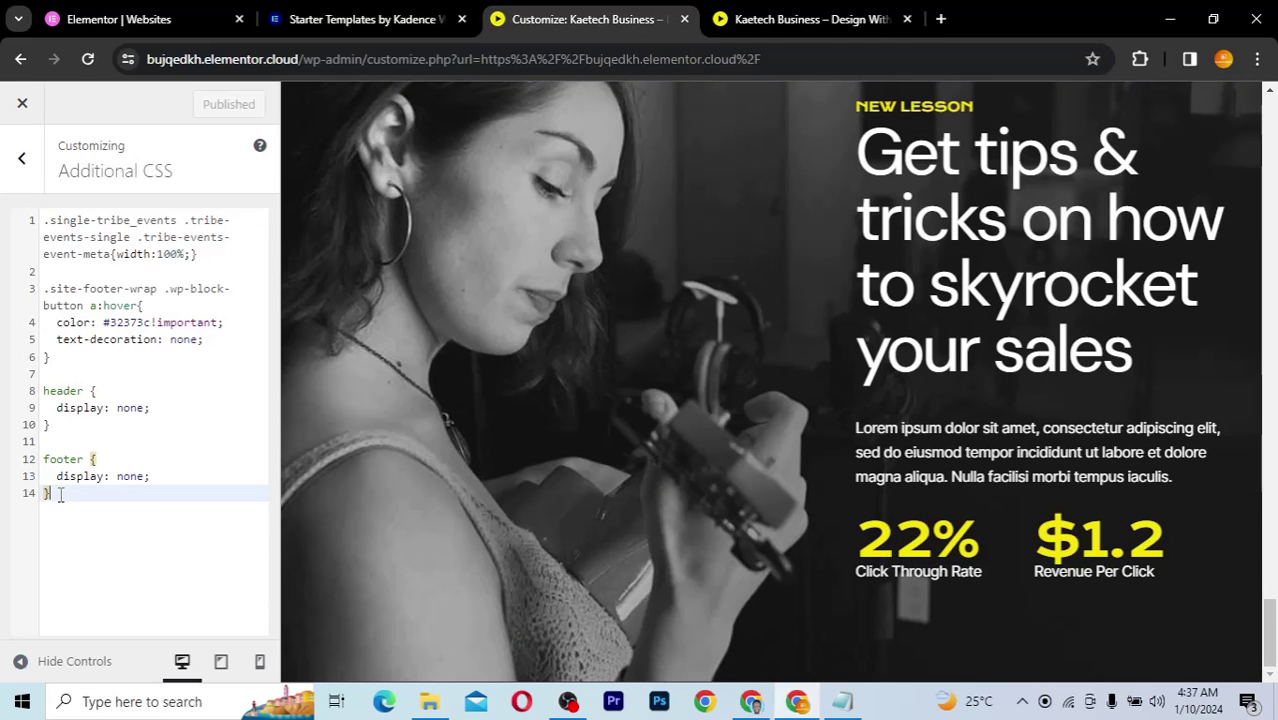
{"action": "left_click_drag", "start_coordinate": [60, 493], "coordinate": [34, 397]}
{"action": "key", "text": "BackSpace"}
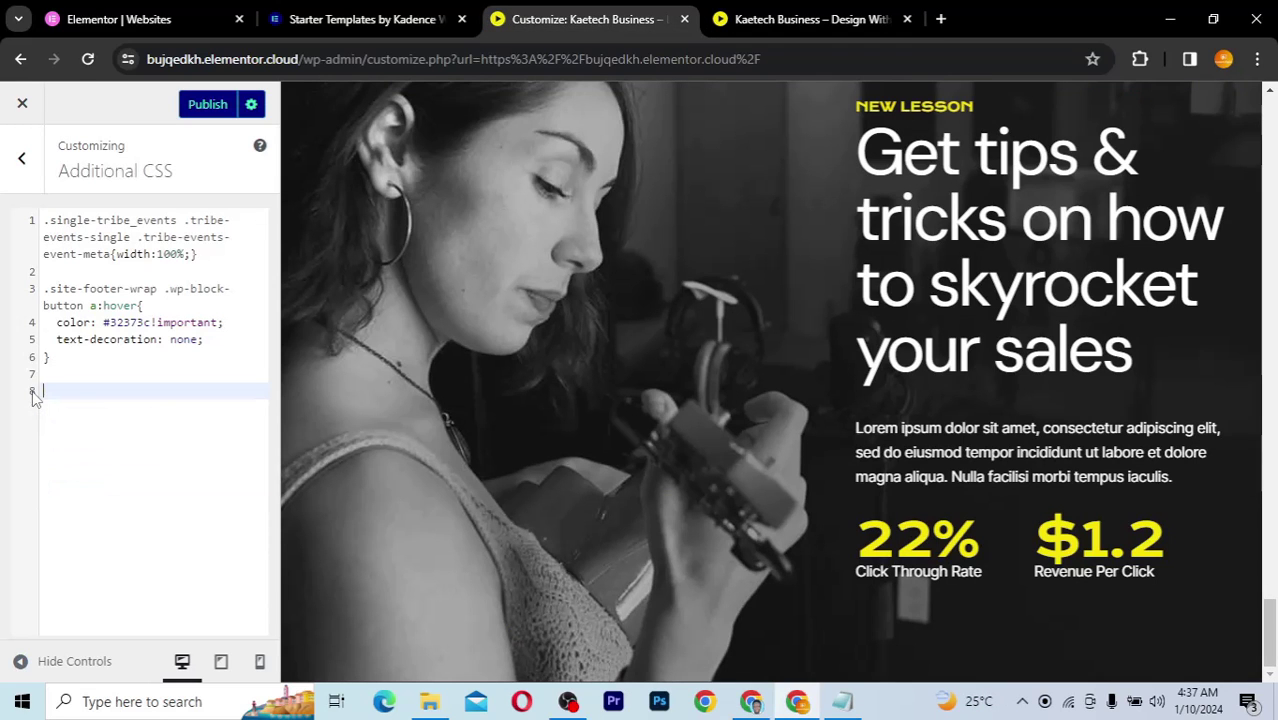
{"action": "left_click", "coordinate": [207, 104]}
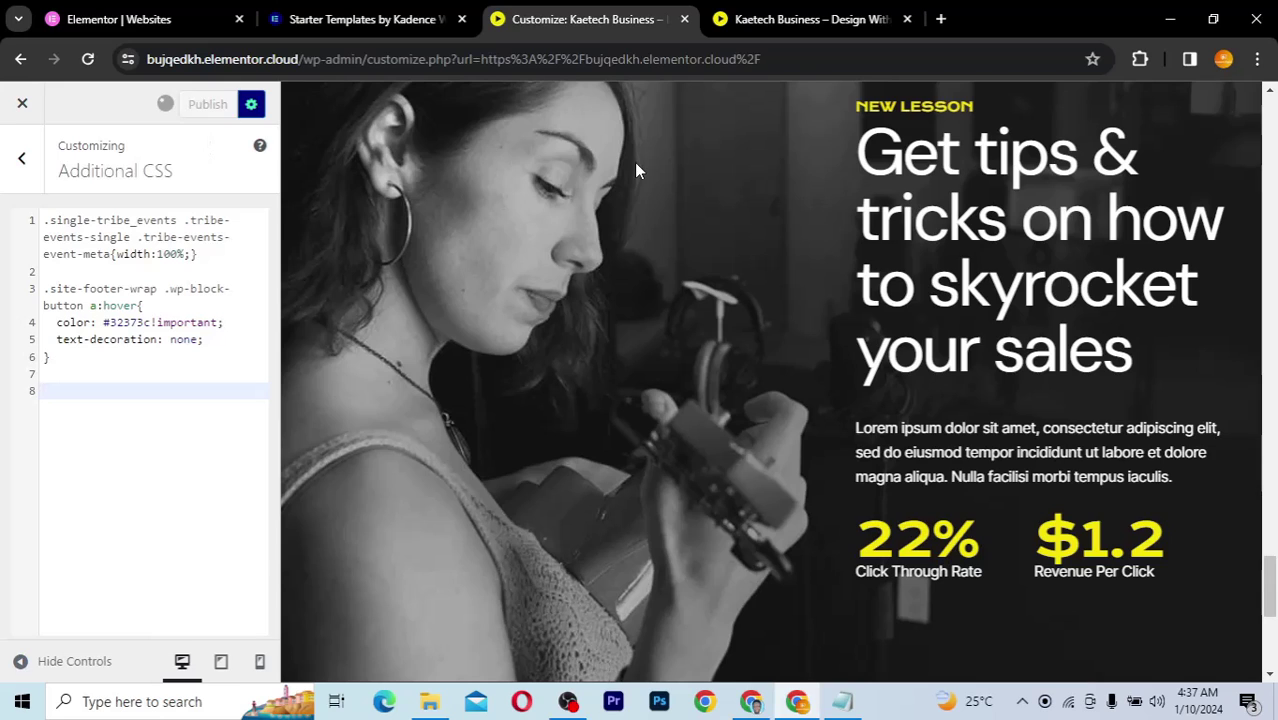
{"action": "left_click", "coordinate": [800, 19]}
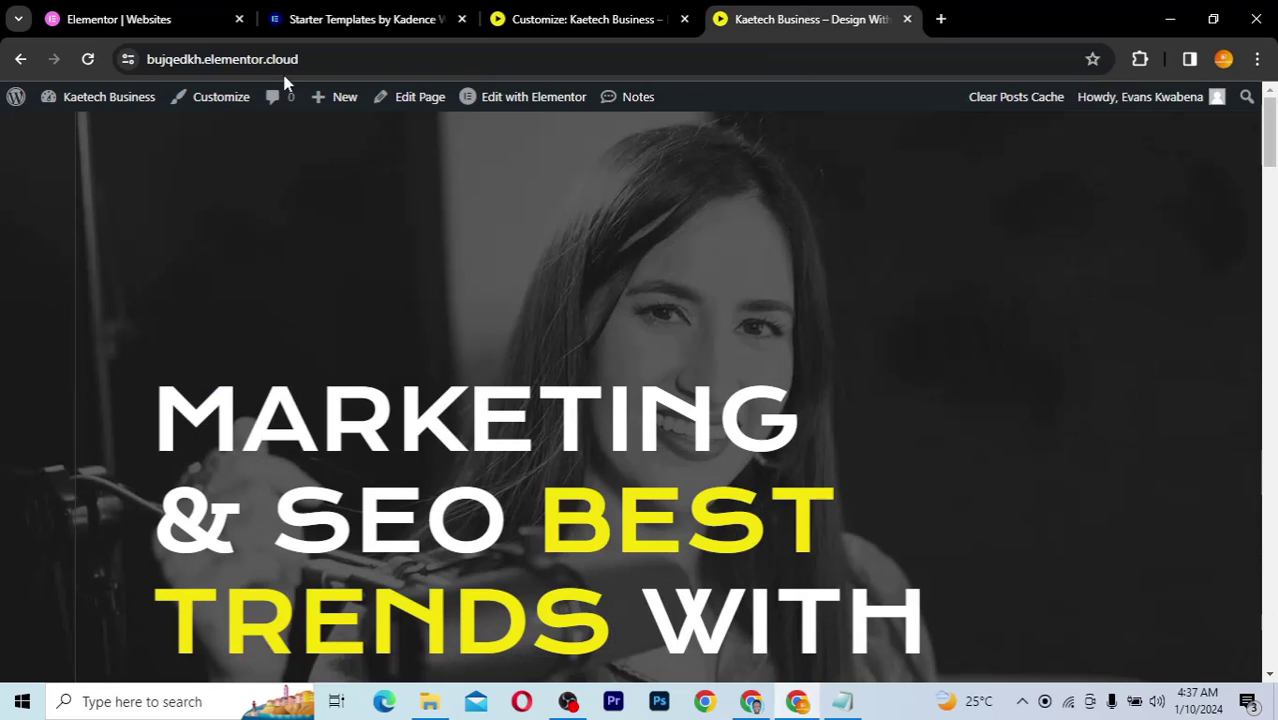
{"action": "left_click", "coordinate": [89, 58]}
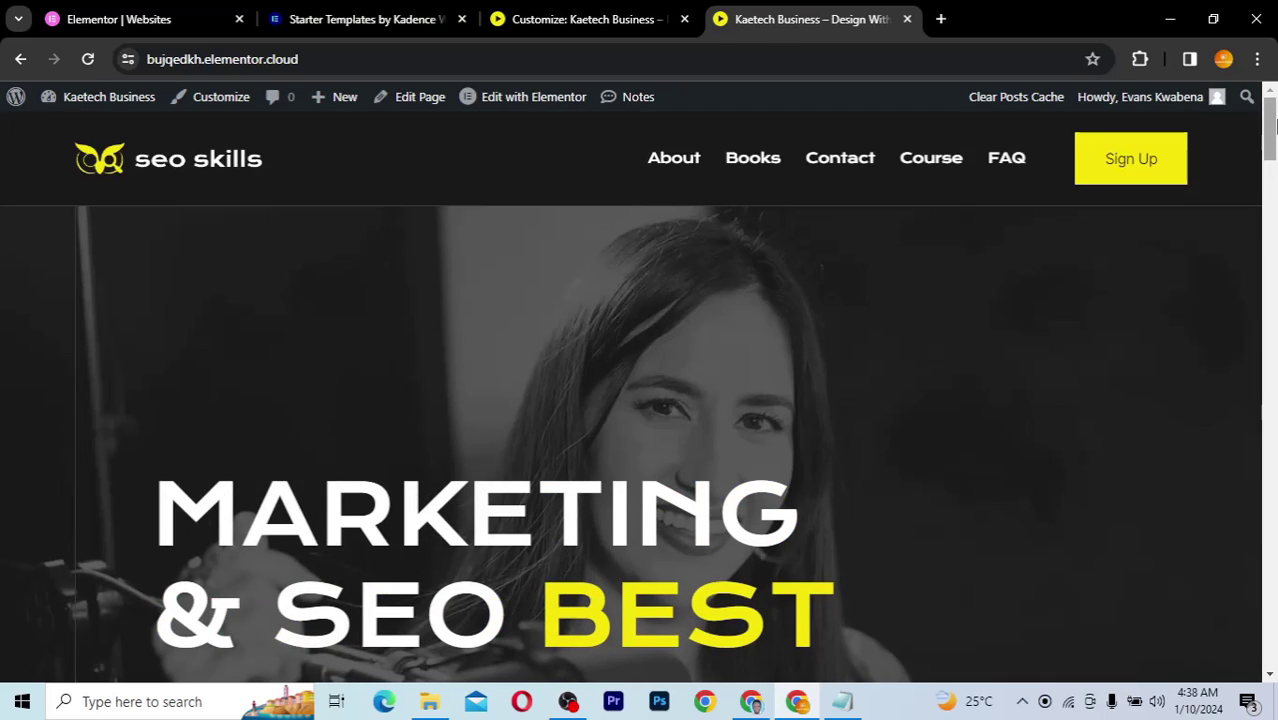
Close the Customizer and open the site's WordPress dashboard
{"action": "left_click_drag", "start_coordinate": [1268, 140], "coordinate": [786, 148]}
{"action": "left_click", "coordinate": [566, 29]}
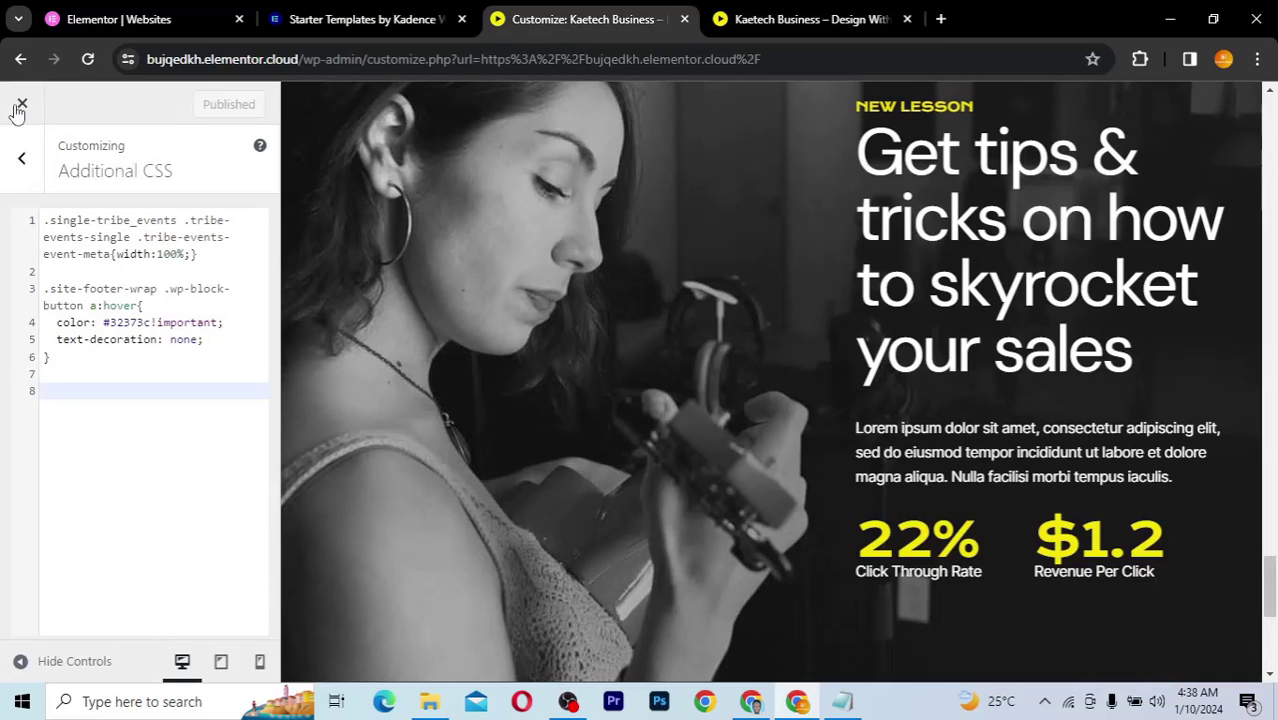
{"action": "left_click", "coordinate": [546, 165]}
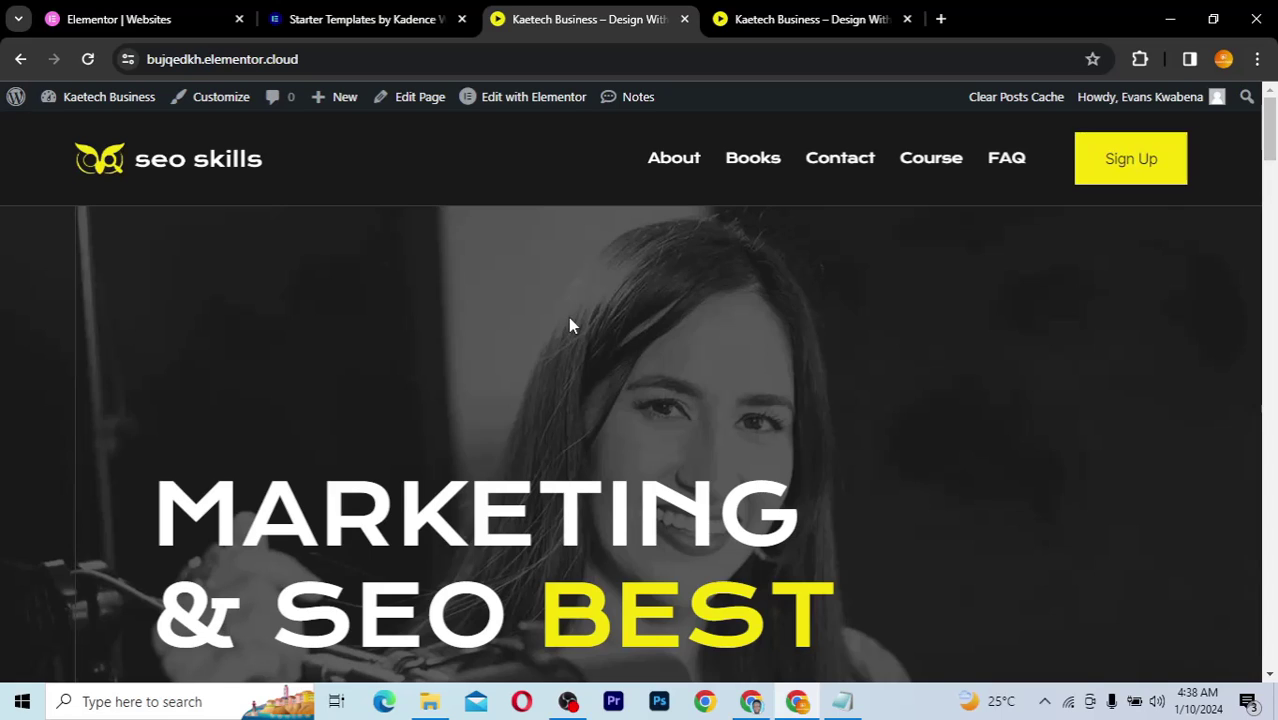
{"action": "mouse_move", "coordinate": [91, 102]}
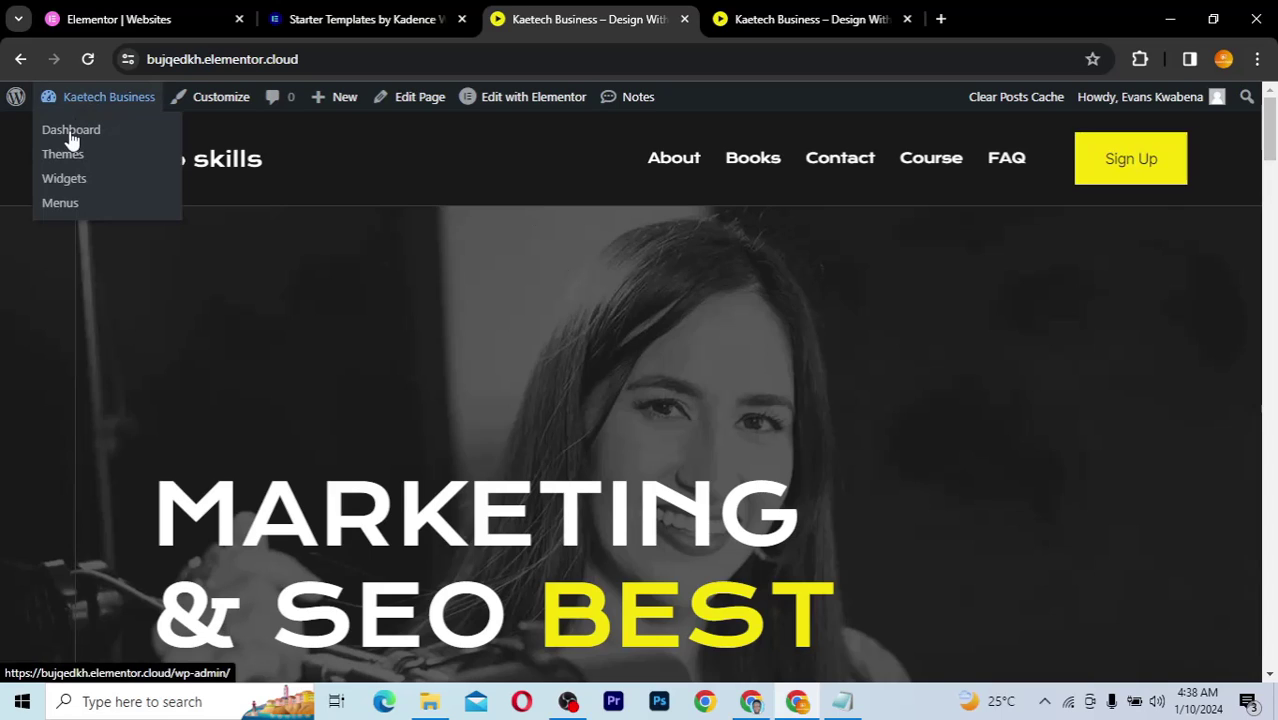
{"action": "left_click", "coordinate": [76, 132]}
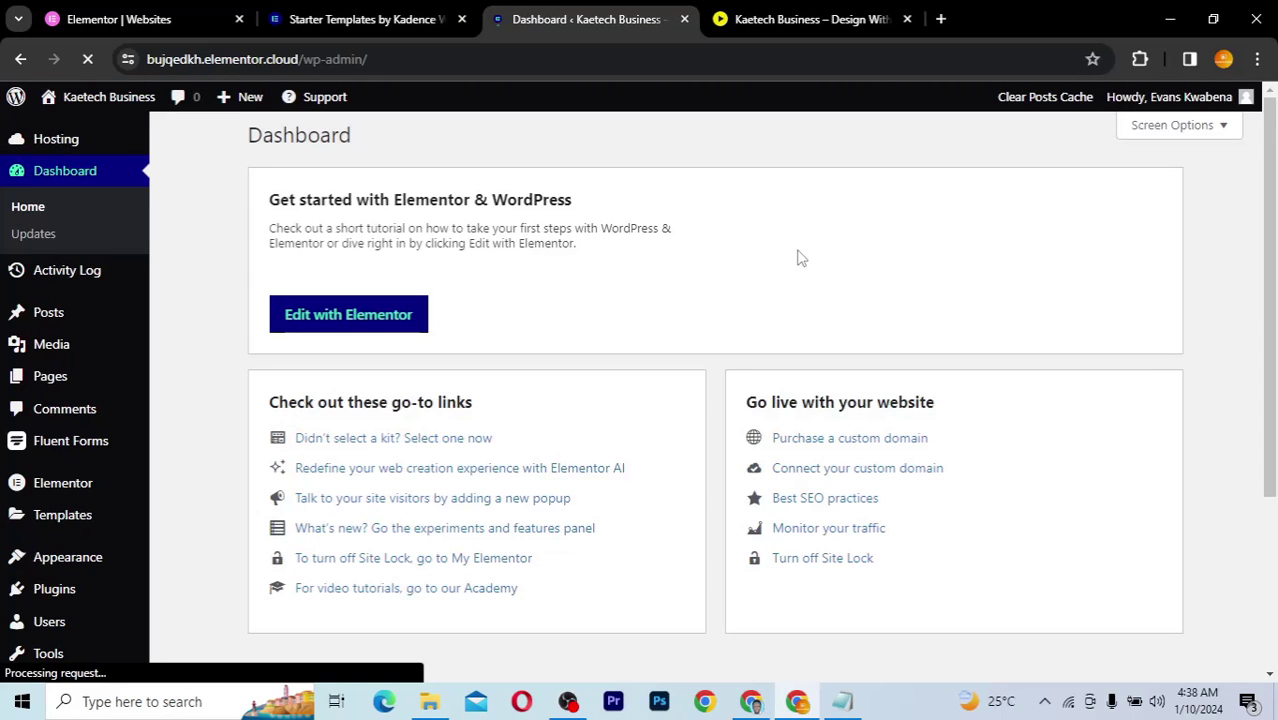
Hide the Welcome box from the dashboard's screen elements
{"action": "left_click", "coordinate": [1211, 136]}
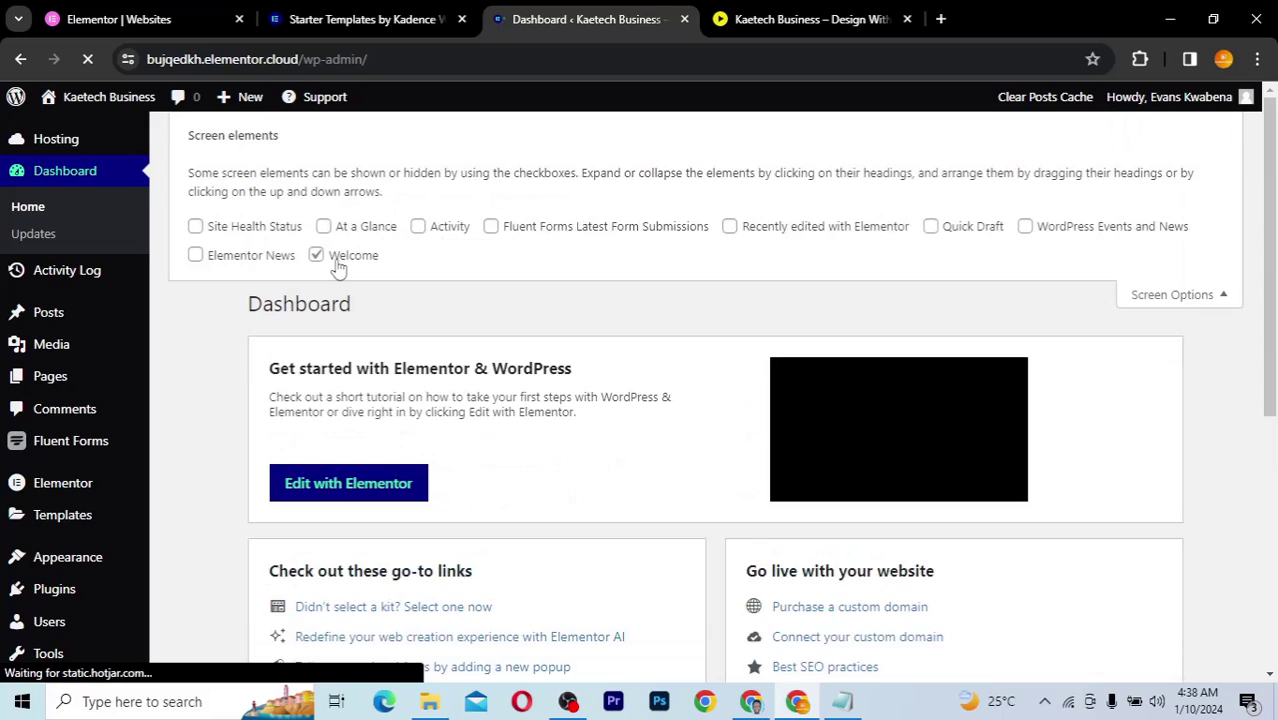
{"action": "left_click", "coordinate": [316, 256]}
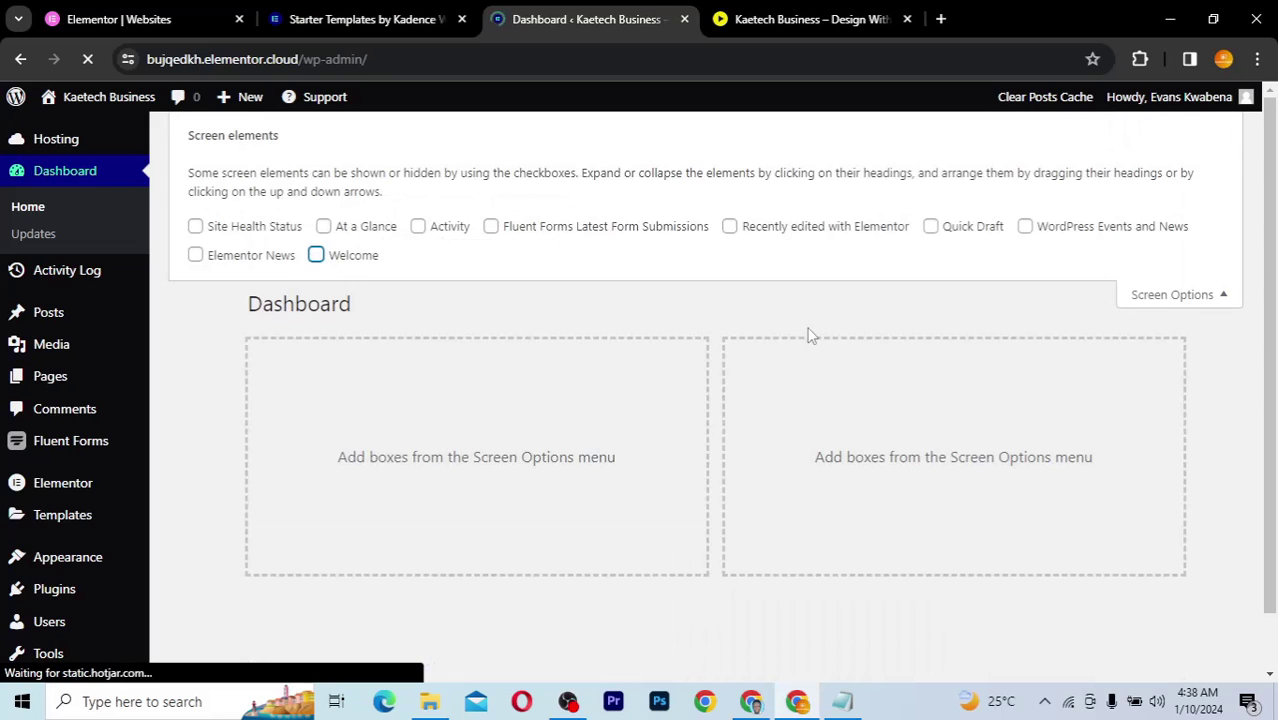
{"action": "left_click", "coordinate": [1200, 300]}
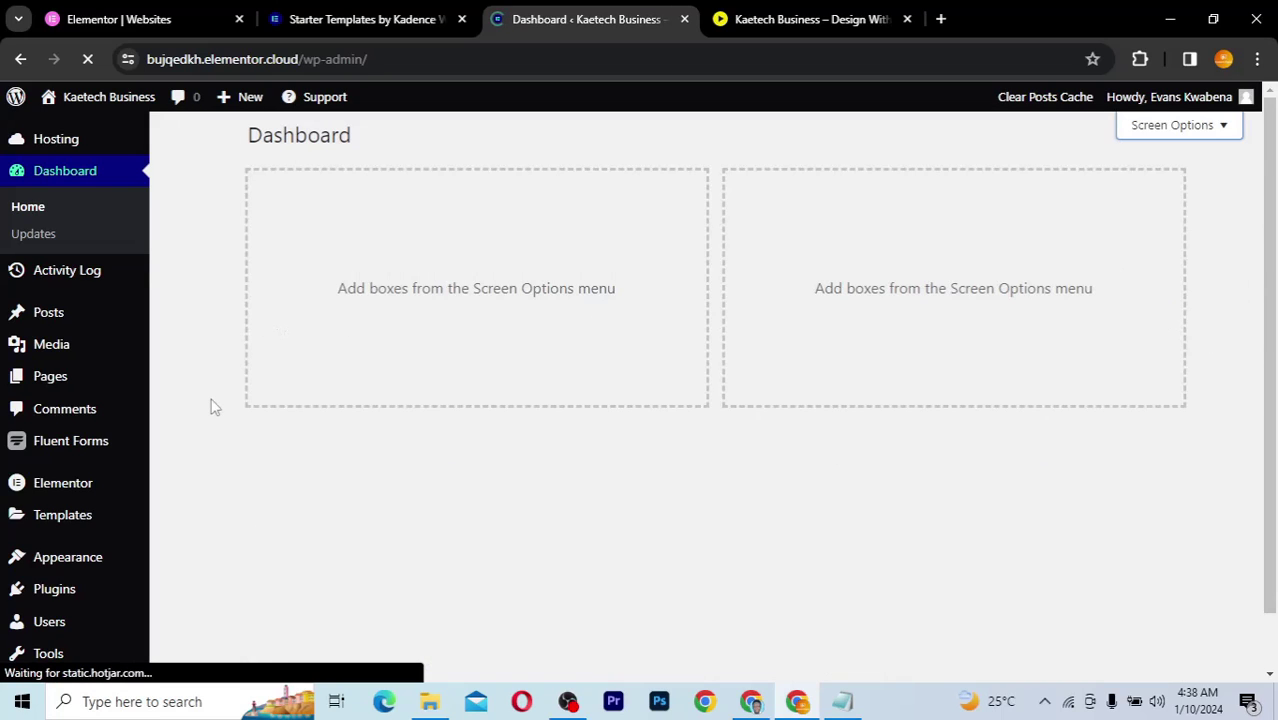
Review the installed plugins, then search the plugins available to add for "elementor"
{"action": "mouse_move", "coordinate": [63, 482]}
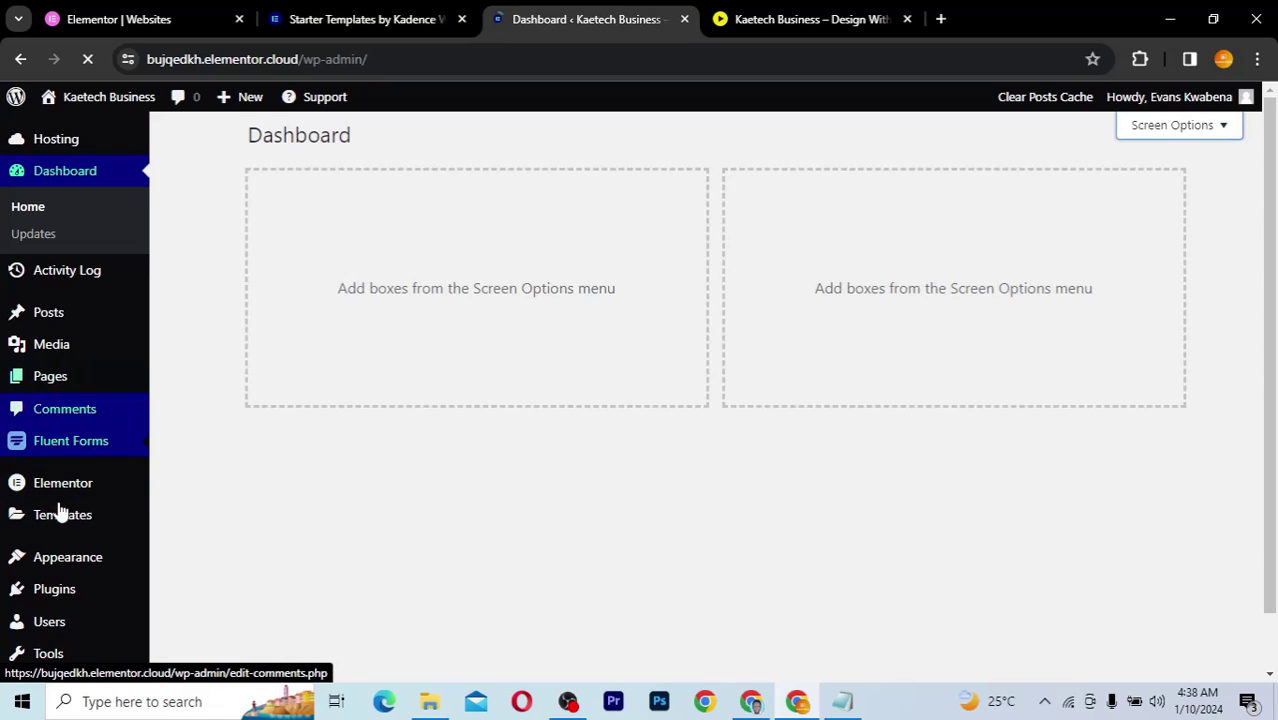
{"action": "mouse_move", "coordinate": [57, 590]}
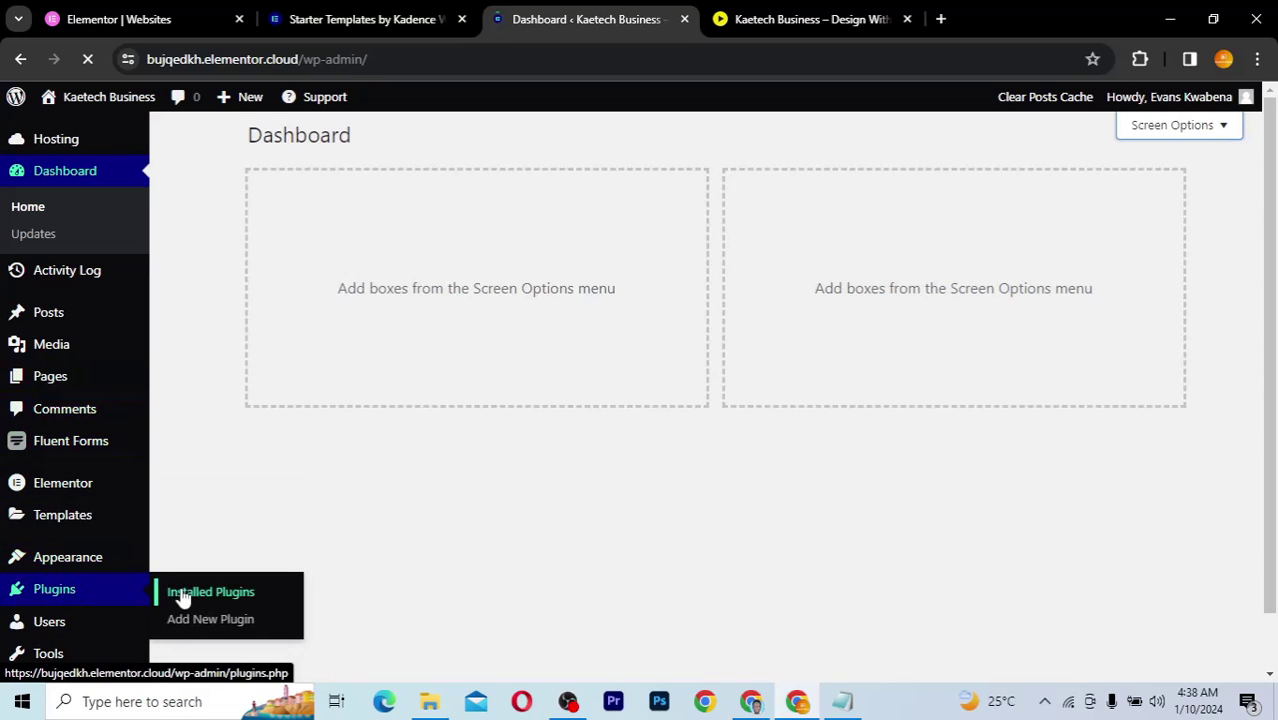
{"action": "left_click", "coordinate": [180, 593]}
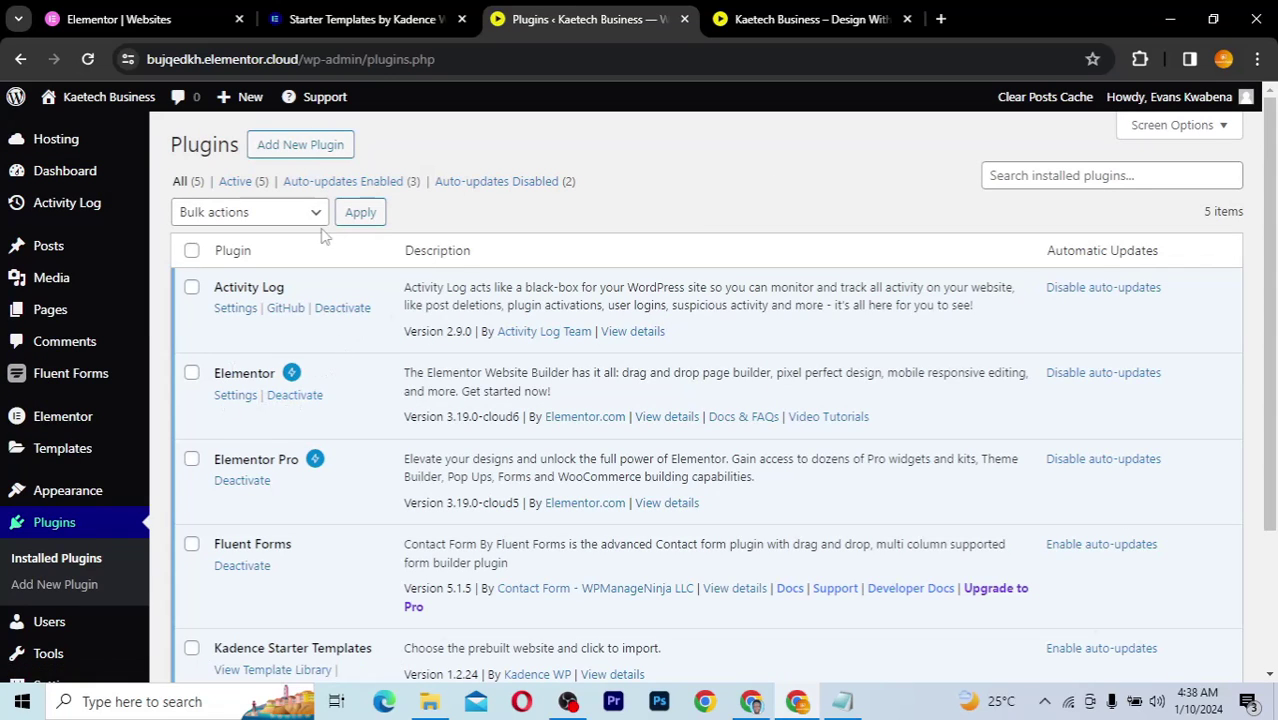
{"action": "left_click", "coordinate": [300, 144]}
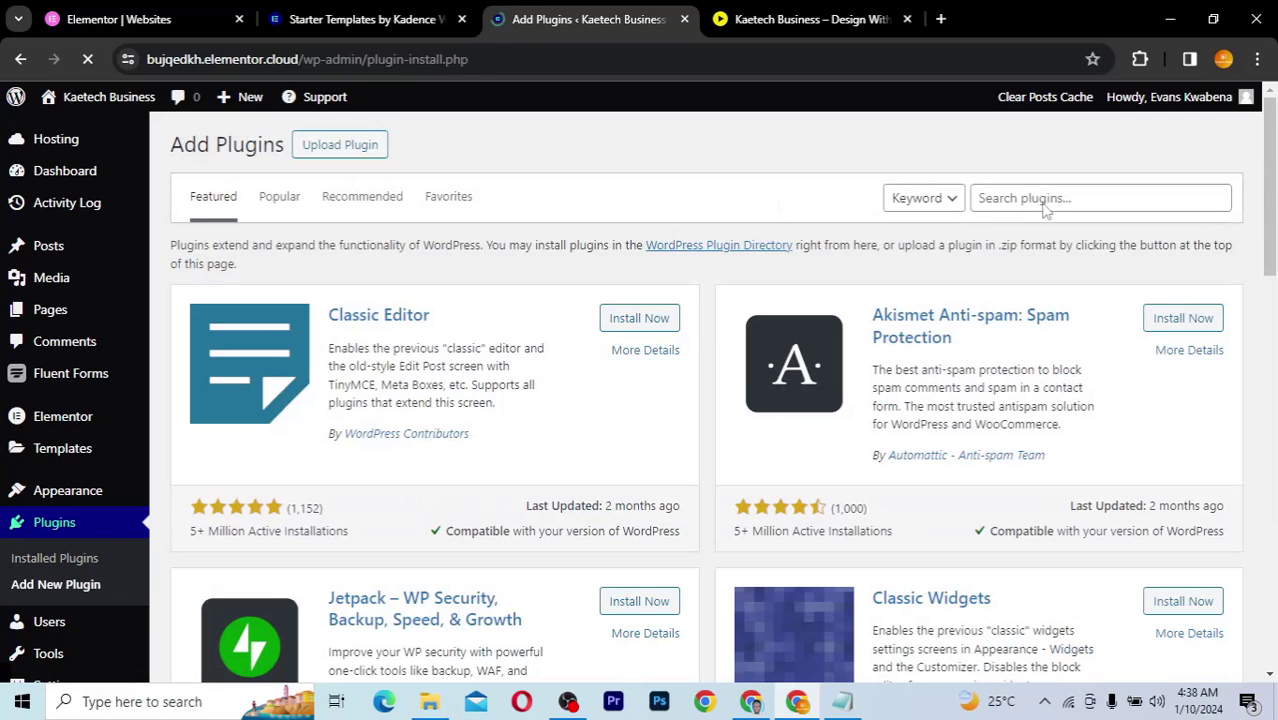
{"action": "left_click", "coordinate": [1024, 199]}
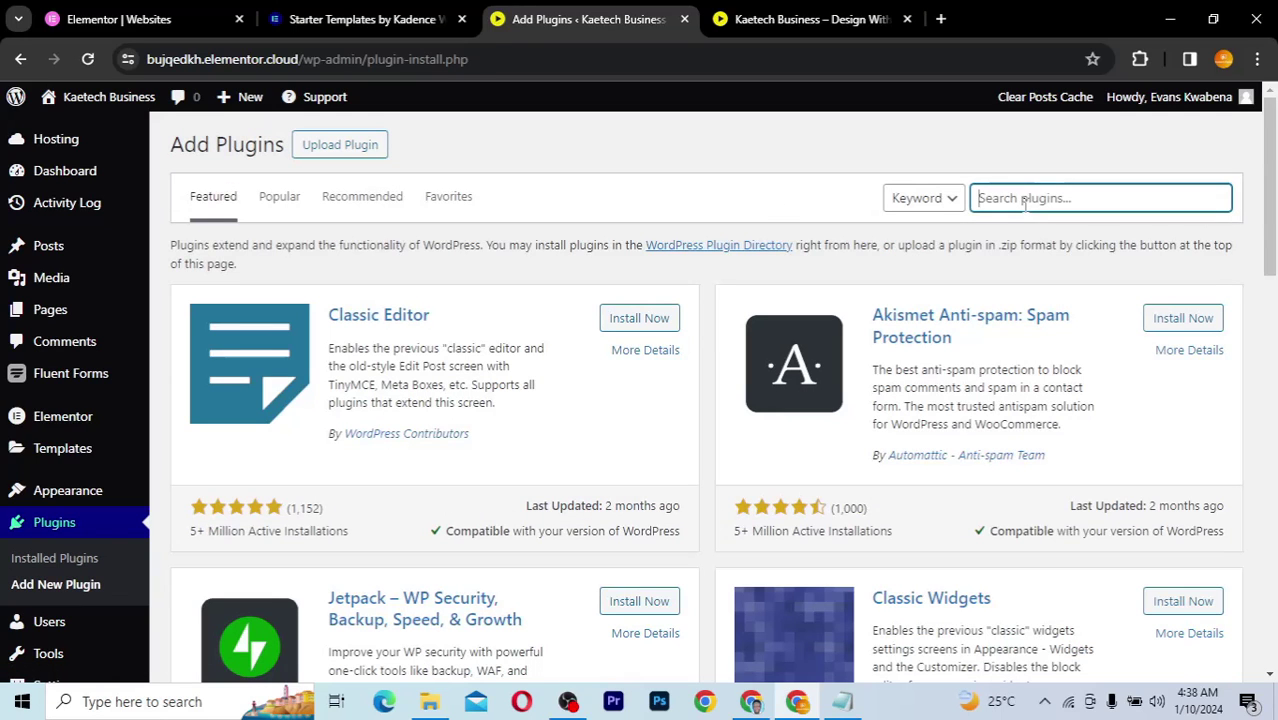
{"action": "type", "text": "elementor"}
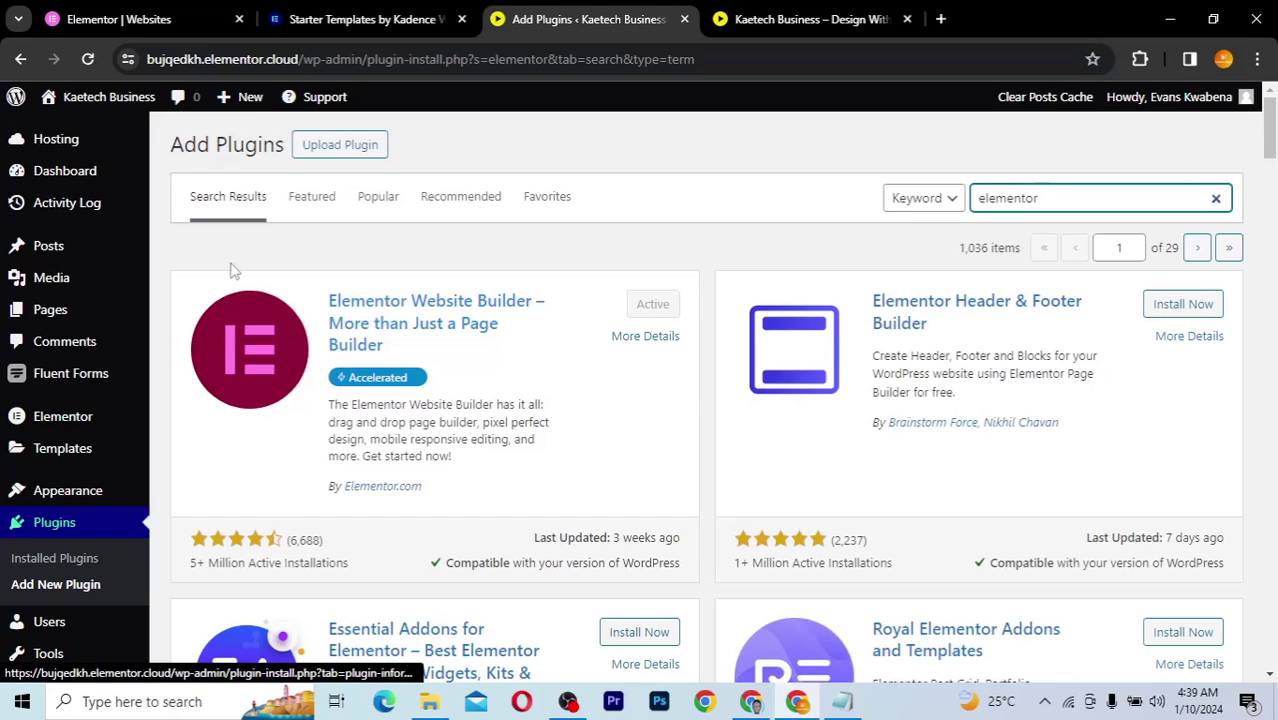
Open the Home front page from the list of all pages in the WordPress editor
{"action": "mouse_move", "coordinate": [53, 315]}
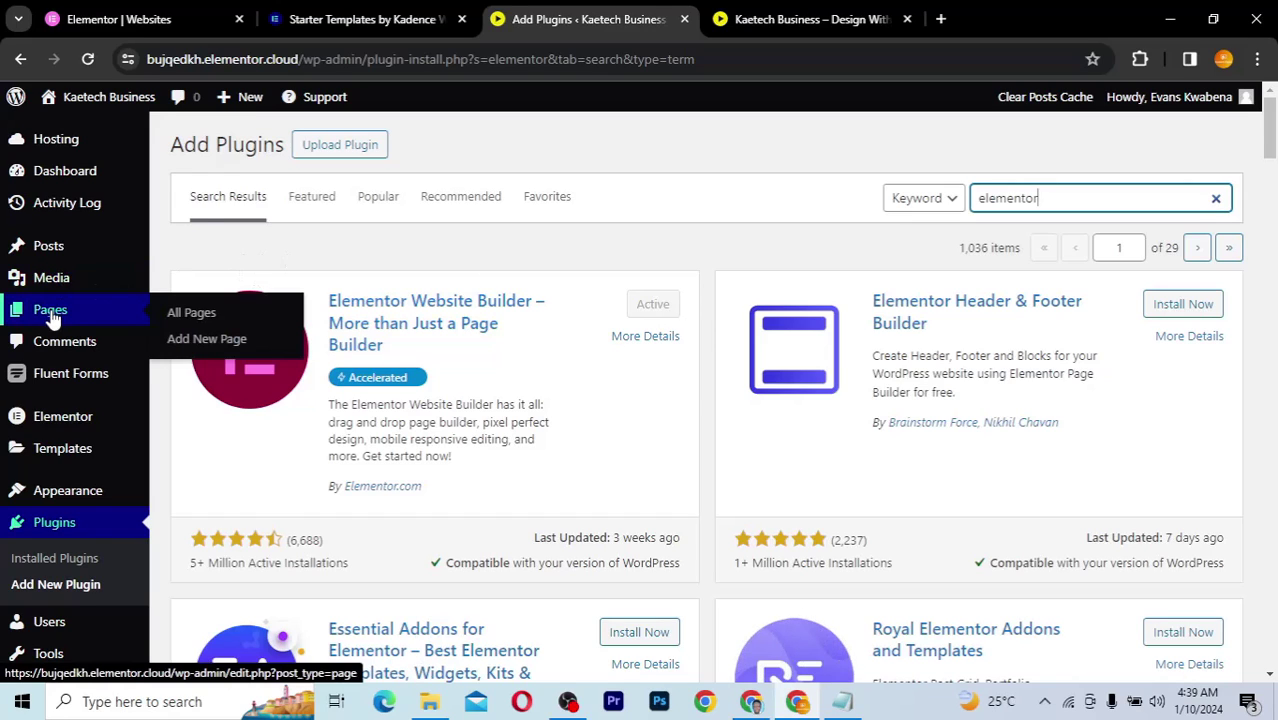
{"action": "left_click", "coordinate": [190, 312]}
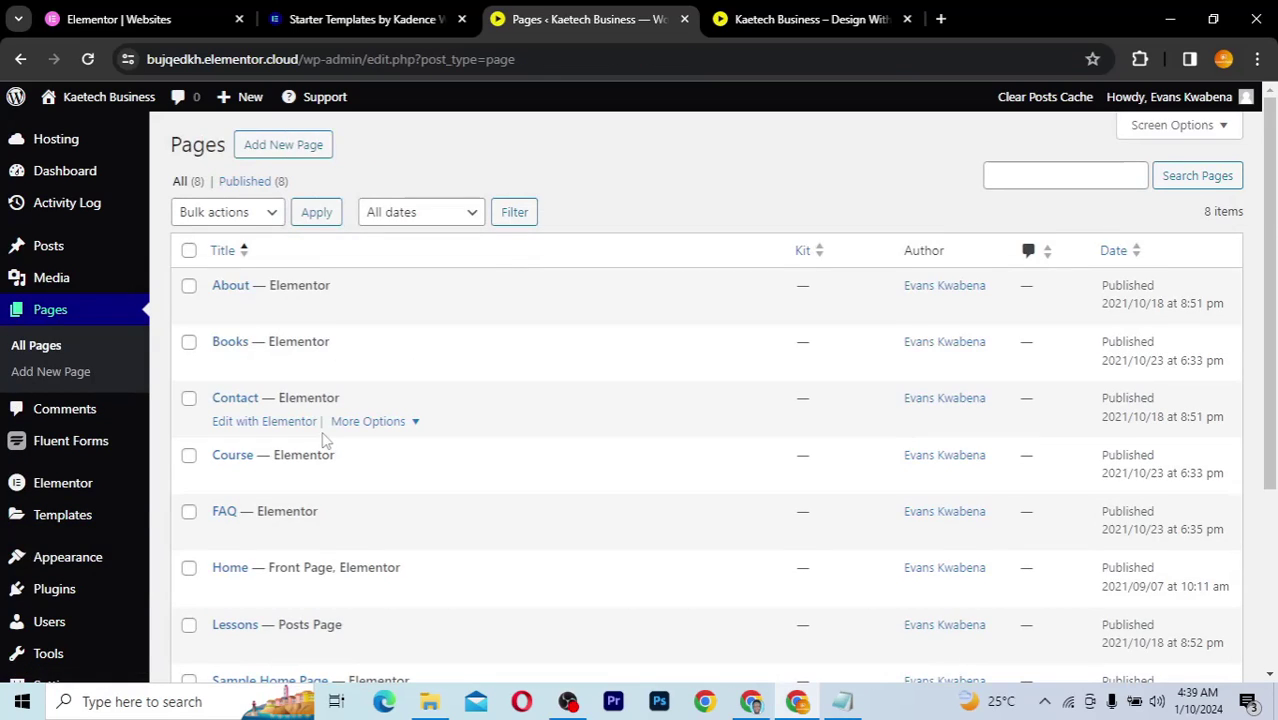
{"action": "scroll", "coordinate": [323, 440], "scroll_direction": "down", "scroll_amount": 3}
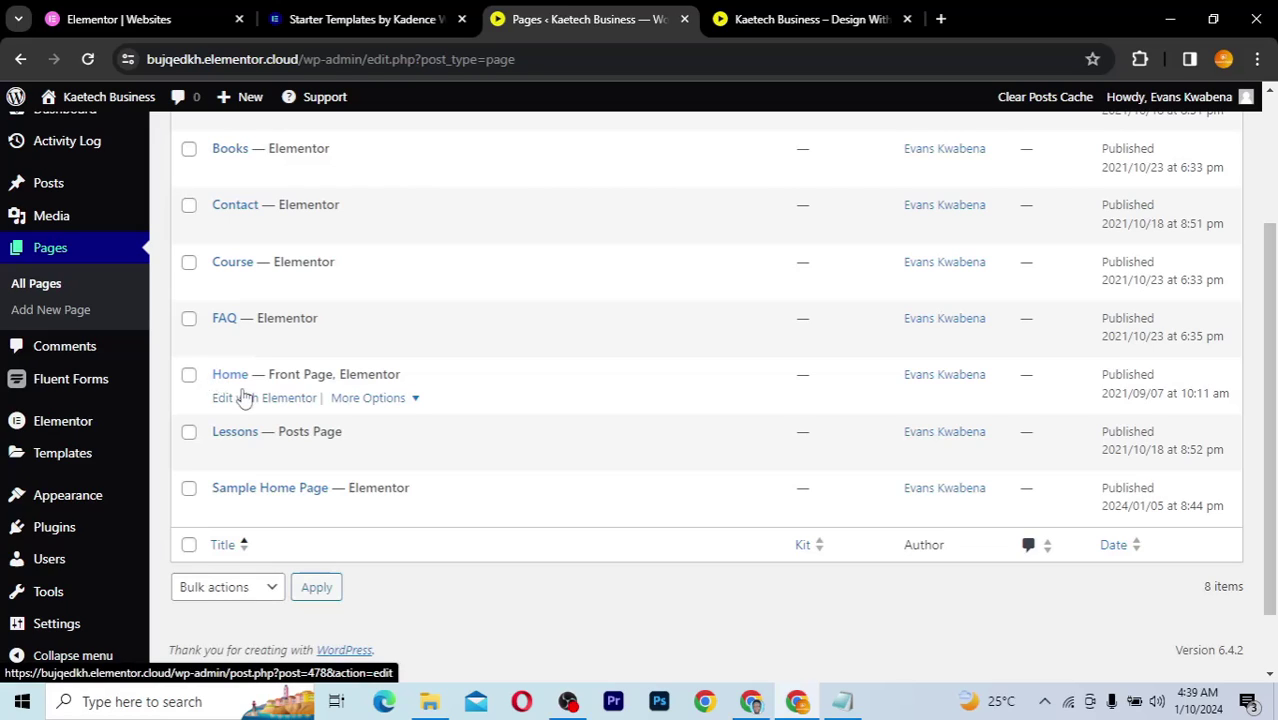
{"action": "left_click", "coordinate": [417, 401]}
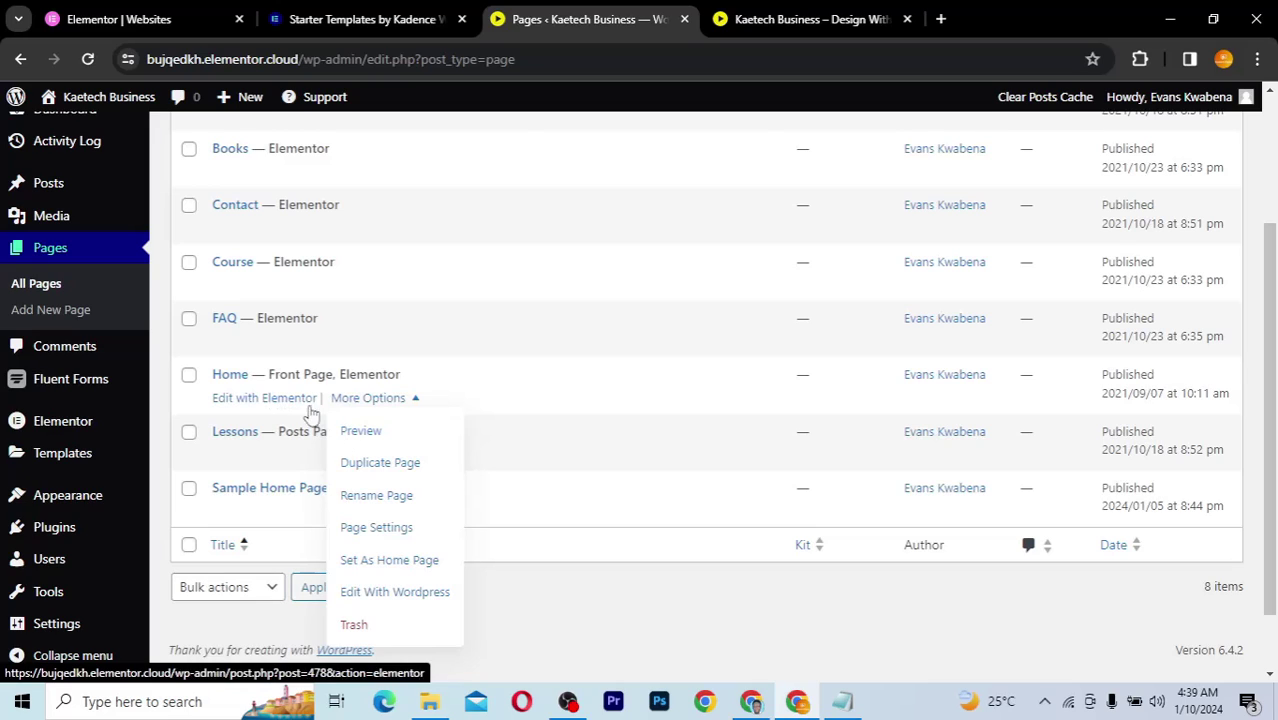
{"action": "left_click", "coordinate": [371, 596]}
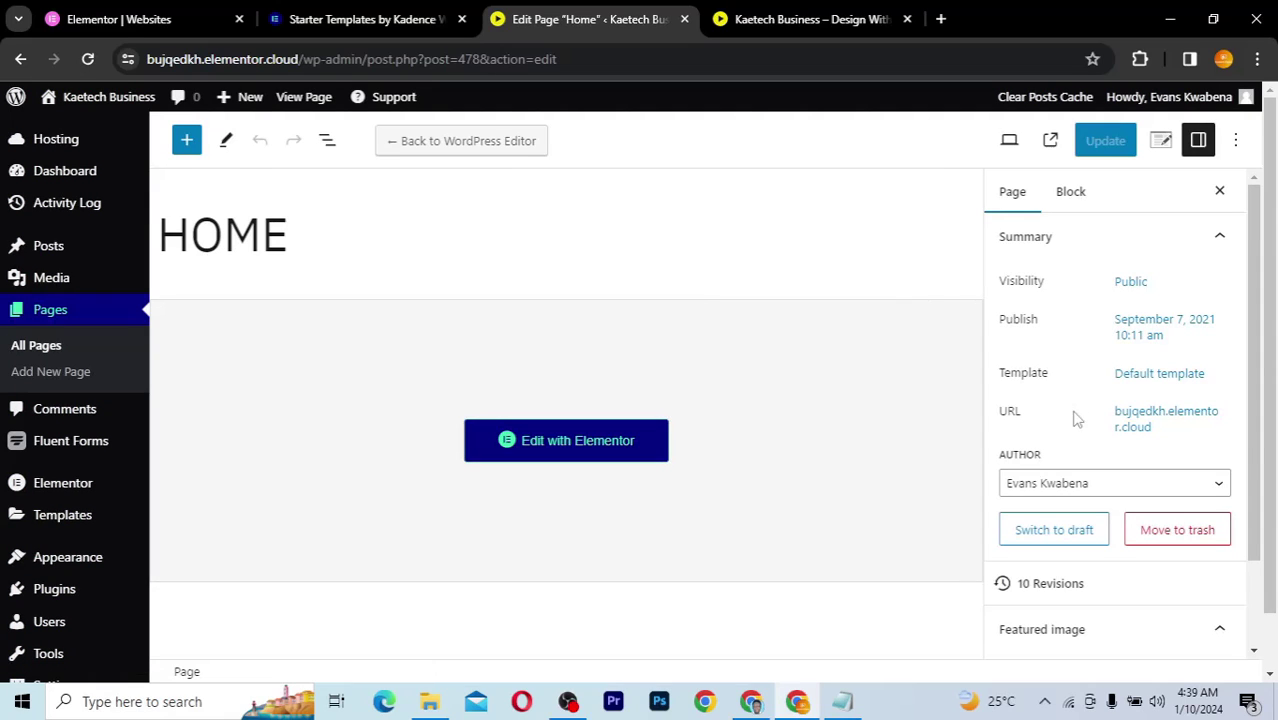
Set the Home page's template to Elementor Canvas and update the page
{"action": "left_click", "coordinate": [1143, 380]}
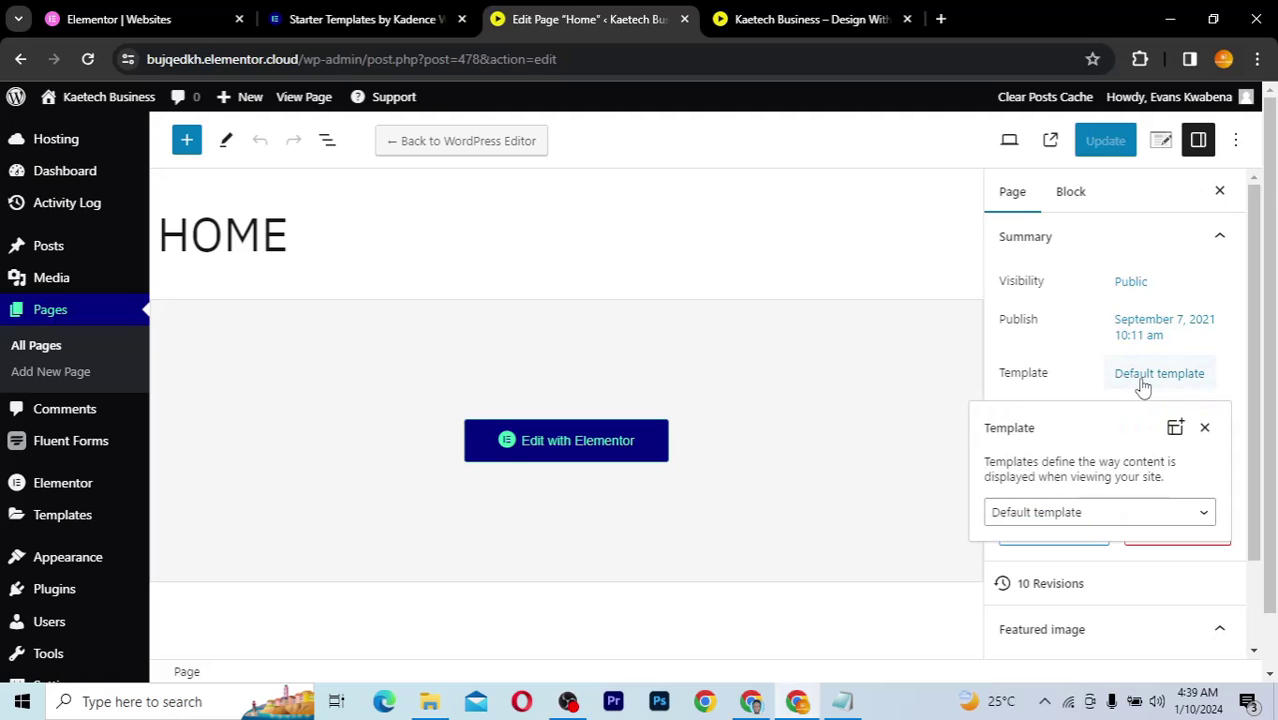
{"action": "left_click", "coordinate": [1054, 513]}
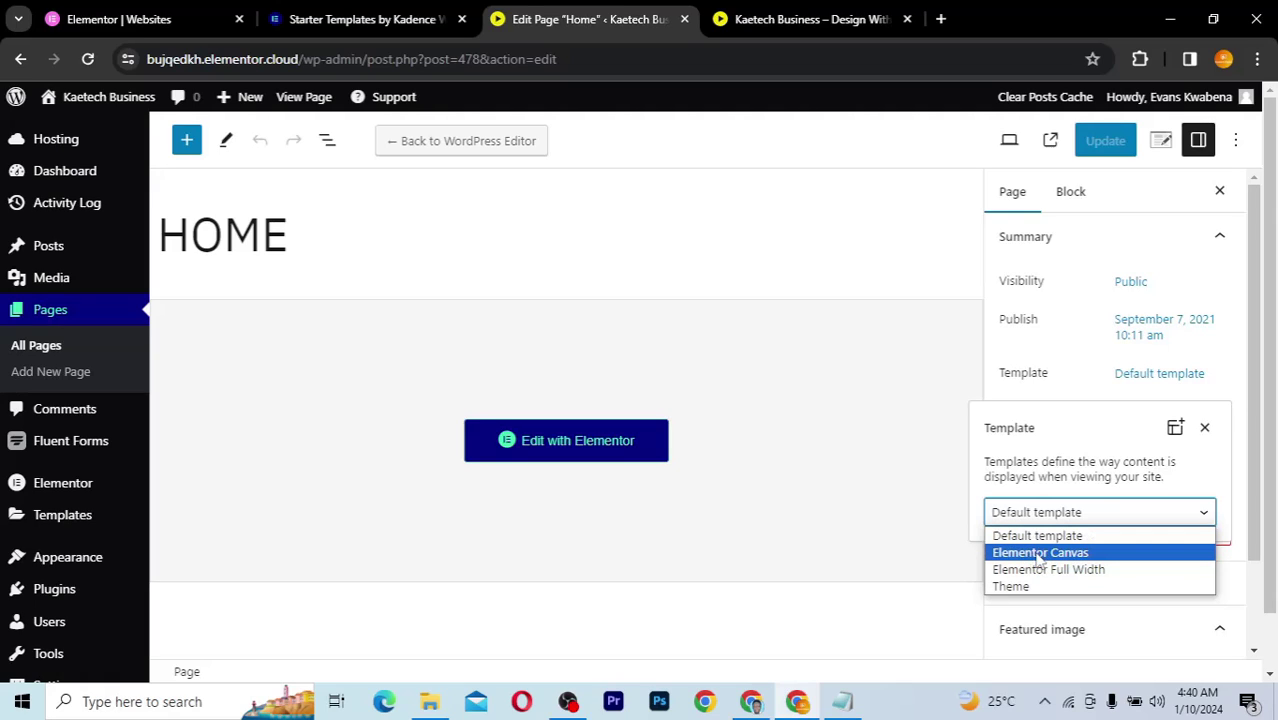
{"action": "left_click", "coordinate": [1040, 553]}
{"action": "left_click", "coordinate": [1073, 380]}
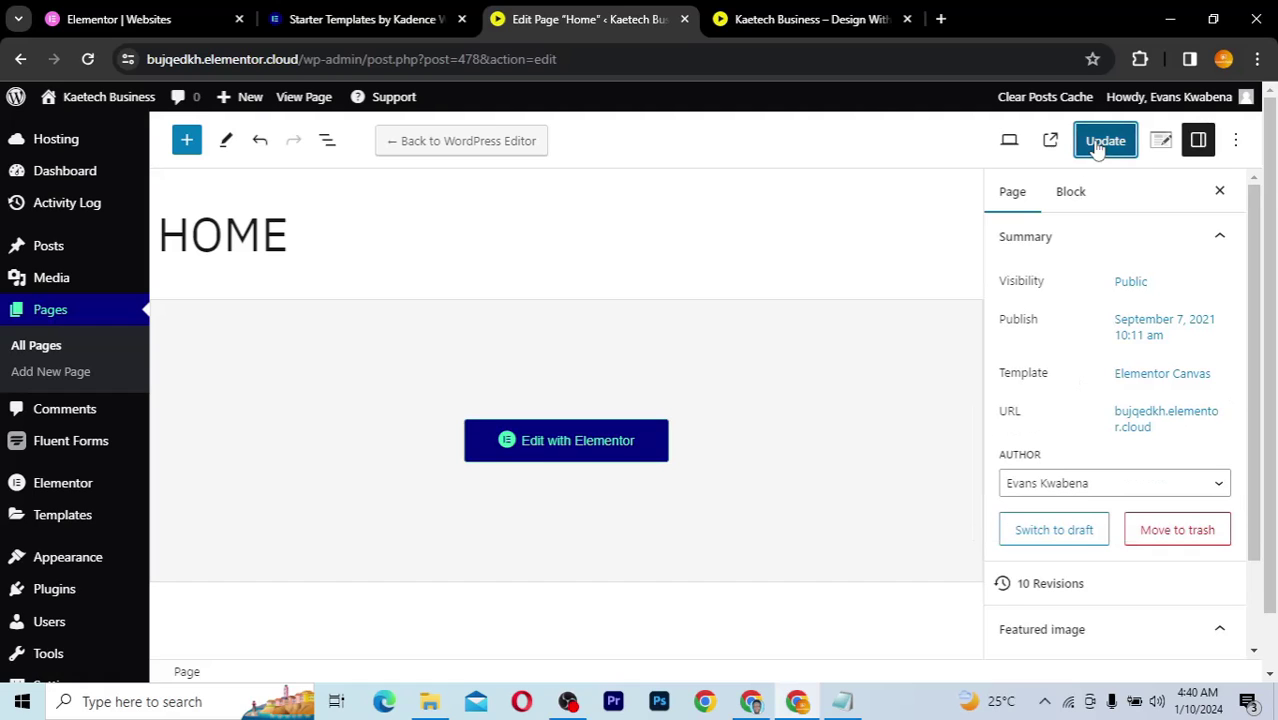
{"action": "left_click", "coordinate": [1100, 142]}
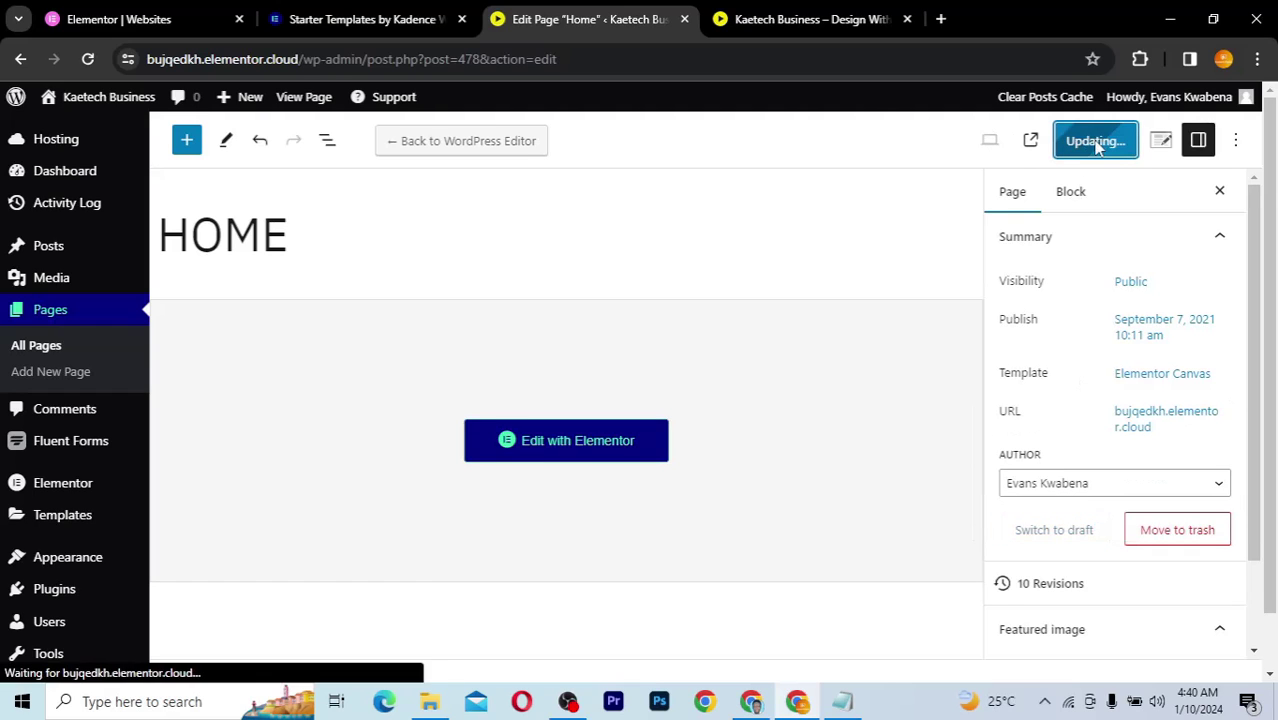
Reload the live site and check the top and end of the home page for the header and footer
{"action": "left_click", "coordinate": [815, 19]}
{"action": "key", "text": "F5"}
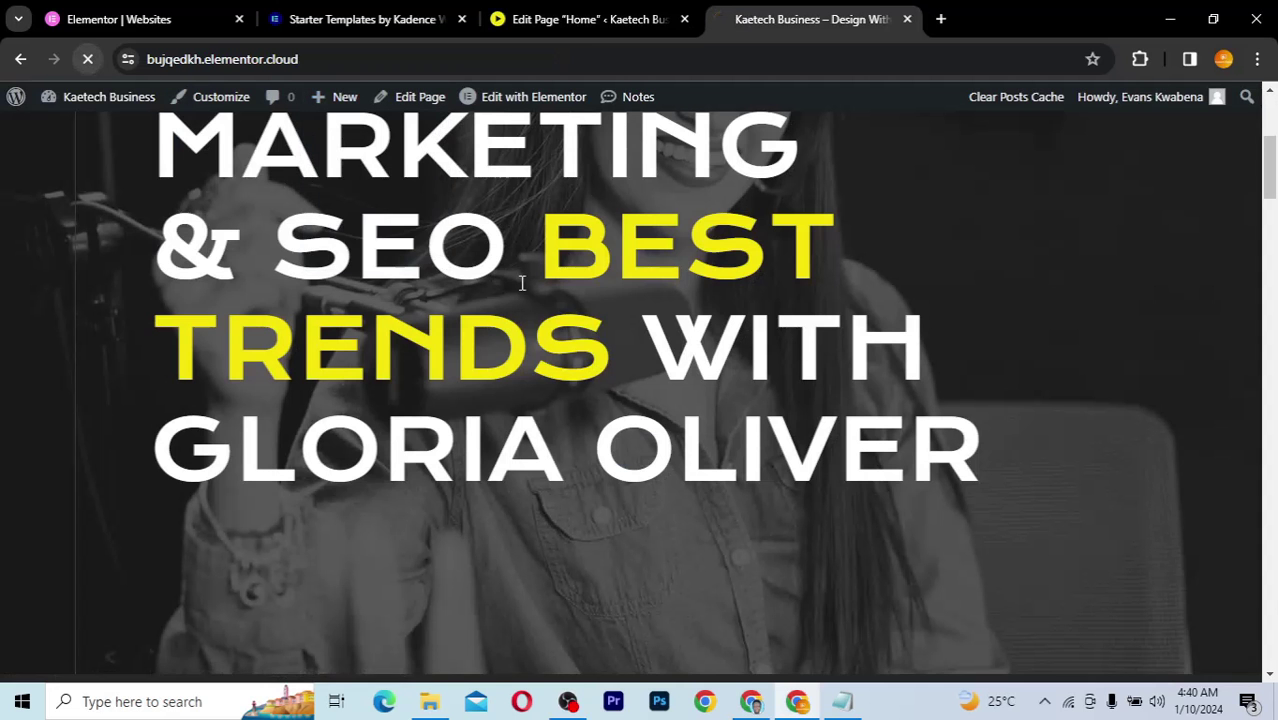
{"action": "scroll", "coordinate": [1205, 257], "scroll_direction": "down", "scroll_amount": 2}
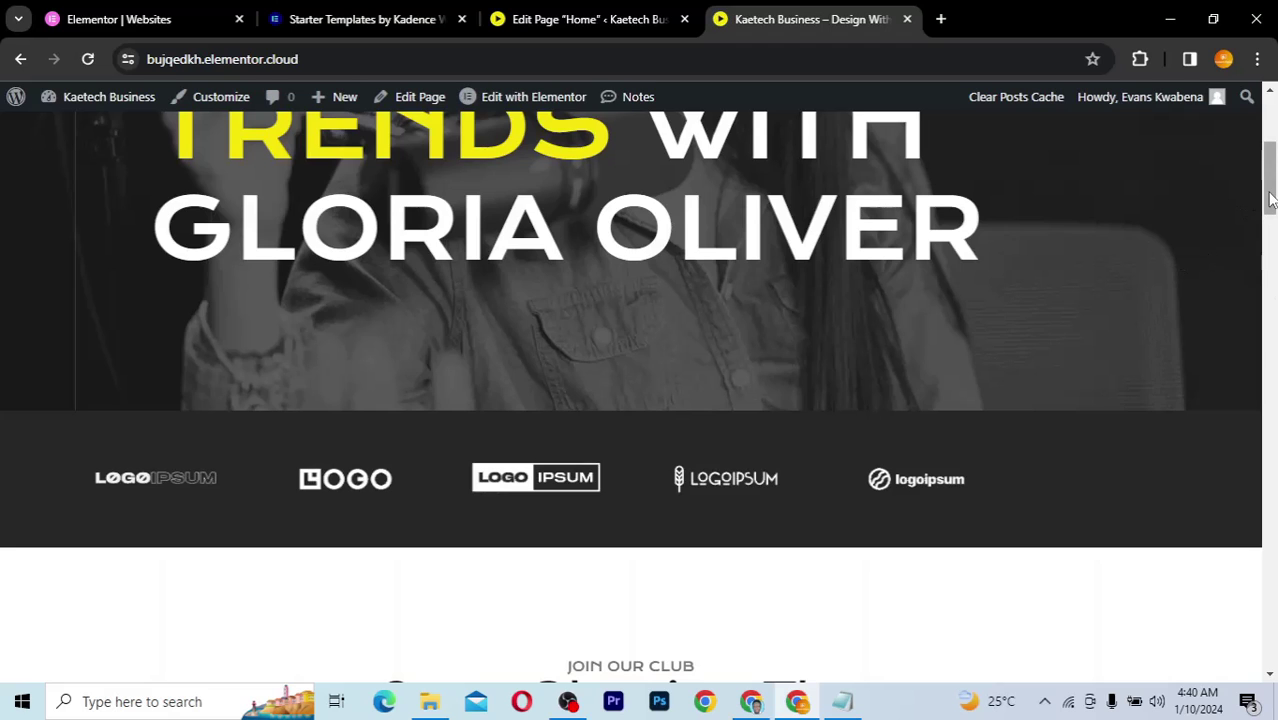
{"action": "left_click_drag", "start_coordinate": [1270, 200], "coordinate": [753, 160]}
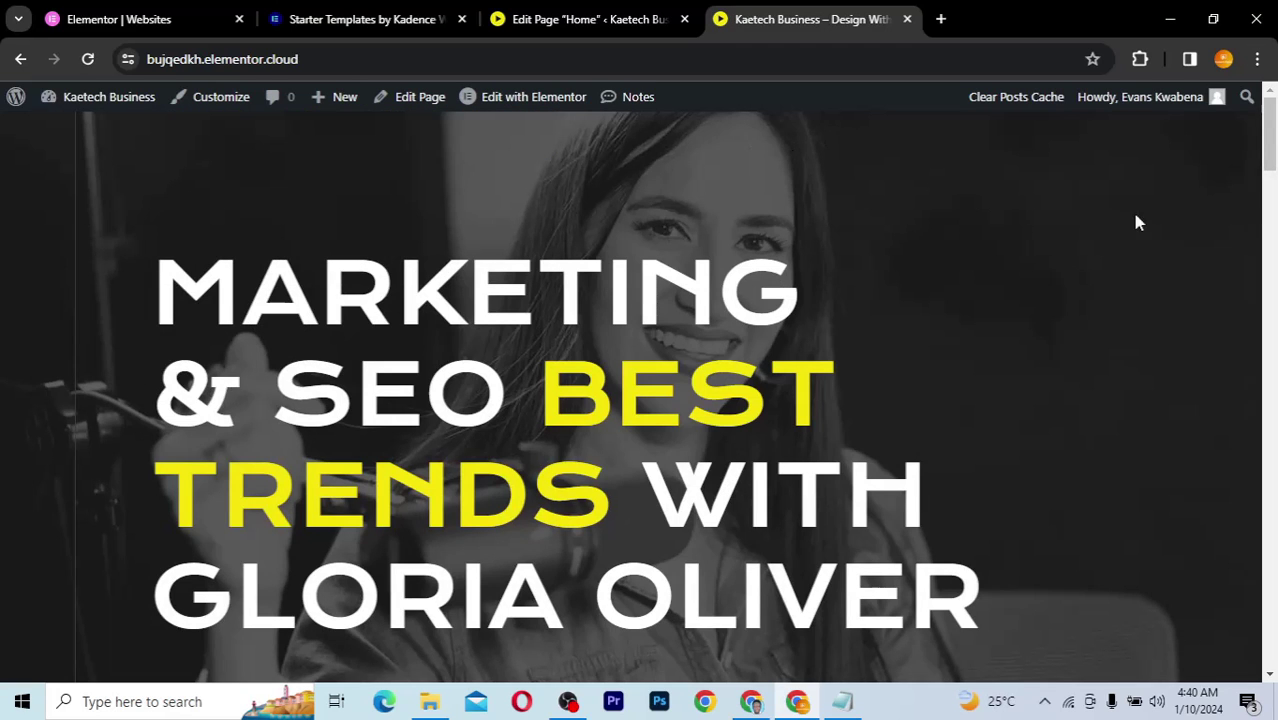
{"action": "left_click_drag", "start_coordinate": [1270, 135], "coordinate": [876, 685]}
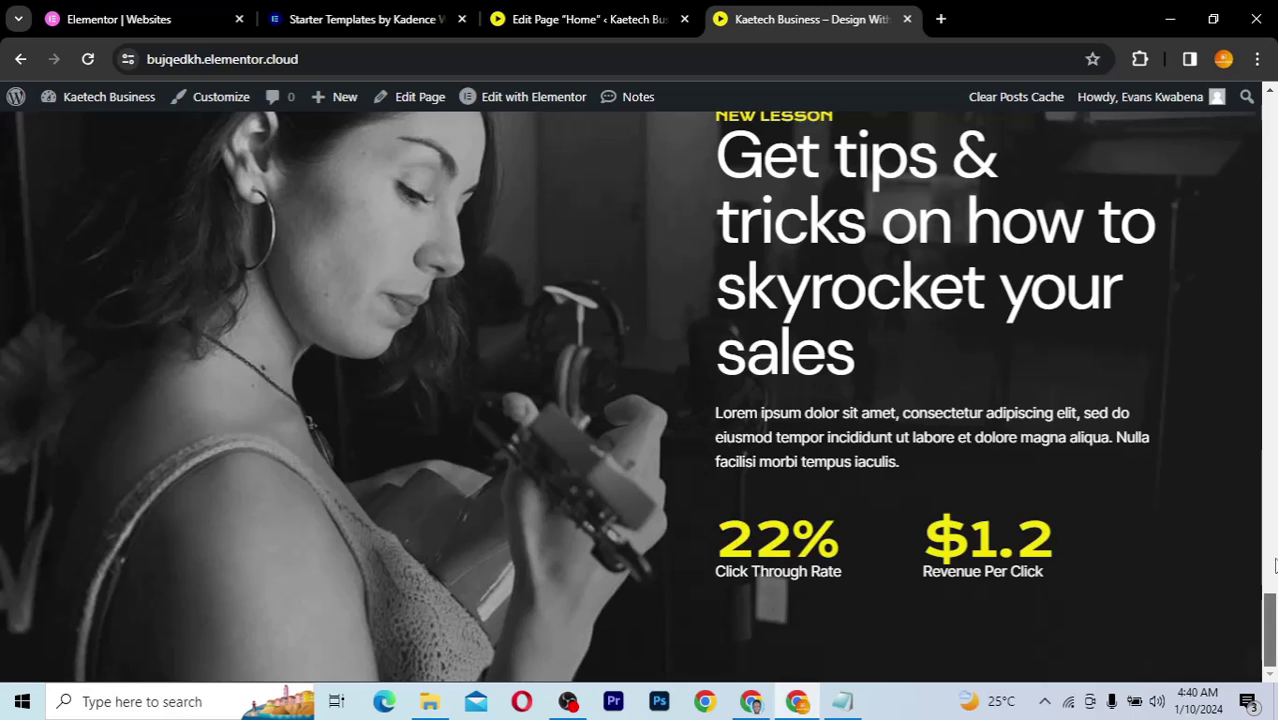
{"action": "left_click_drag", "start_coordinate": [1274, 566], "coordinate": [1270, 108]}
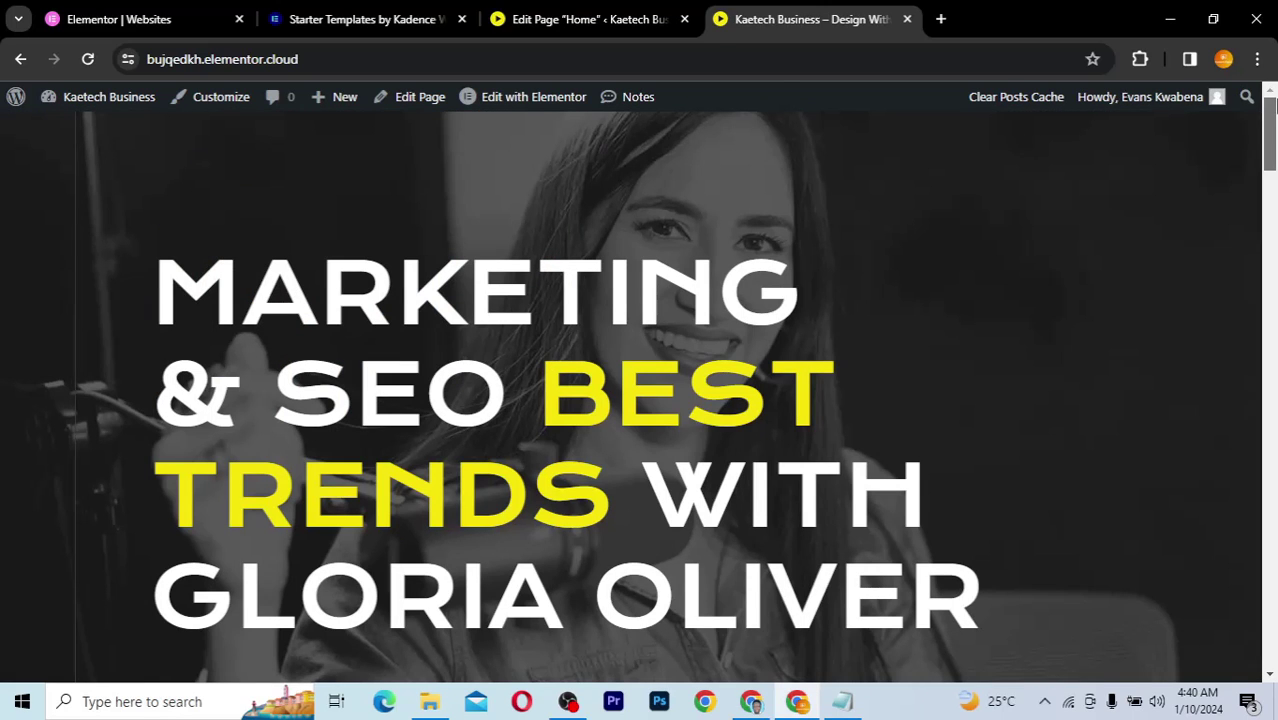
Back in the Home page's editor, set the template to Default template and update the page
{"action": "left_click", "coordinate": [585, 20]}
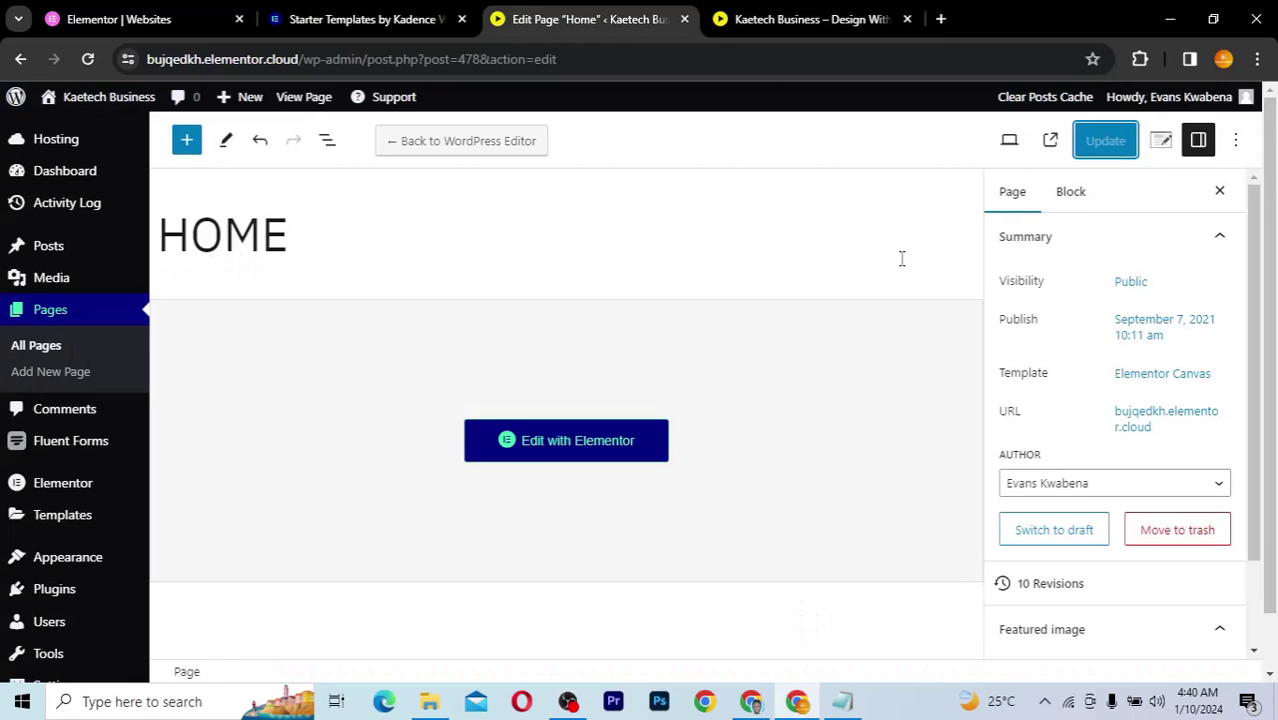
{"action": "left_click", "coordinate": [1152, 376]}
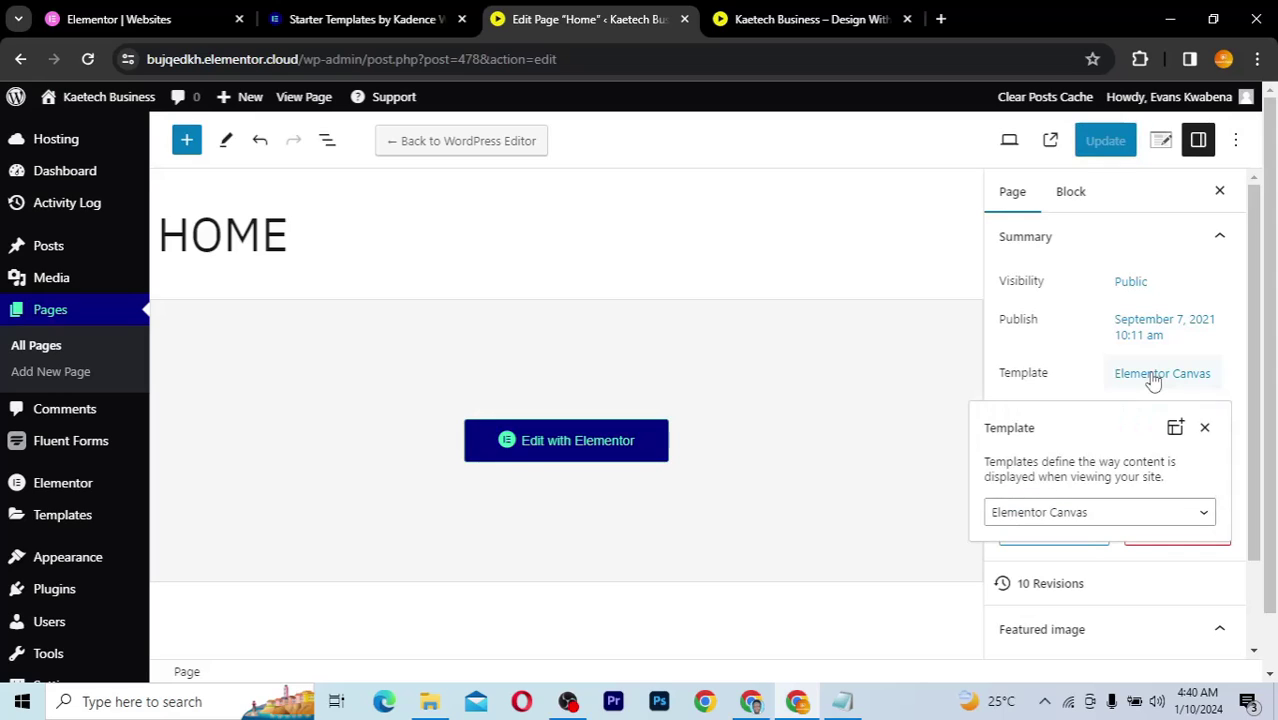
{"action": "left_click", "coordinate": [1084, 516]}
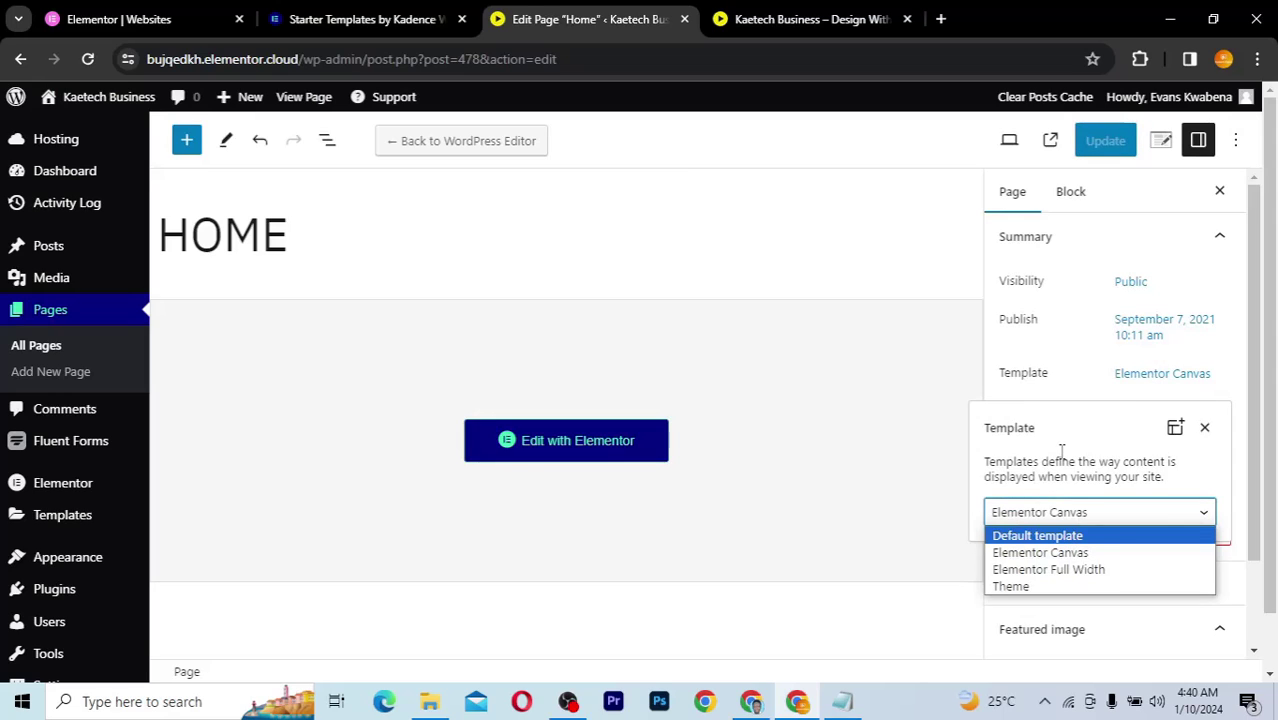
{"action": "key", "text": "Return"}
{"action": "key", "text": "Escape"}
{"action": "left_click", "coordinate": [1105, 140]}
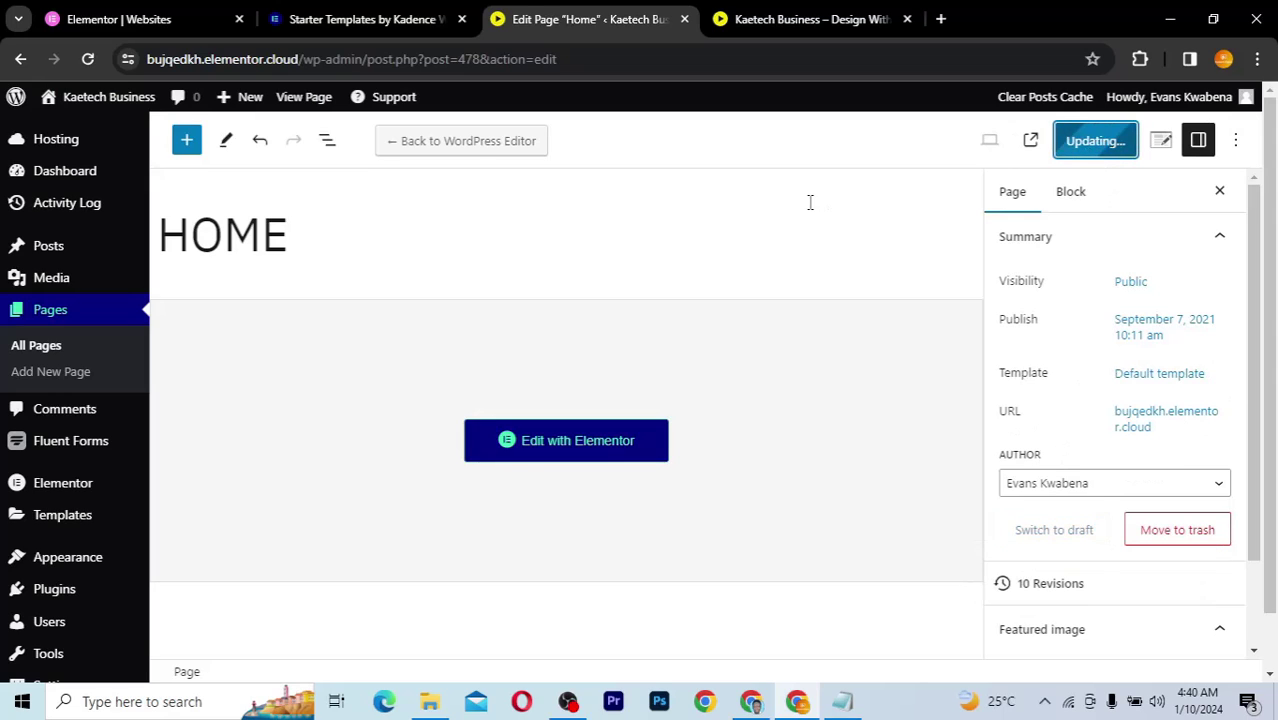
Reload the live site and check its header and footer with the default template applied
{"action": "left_click", "coordinate": [803, 19]}
{"action": "key", "text": "F5"}
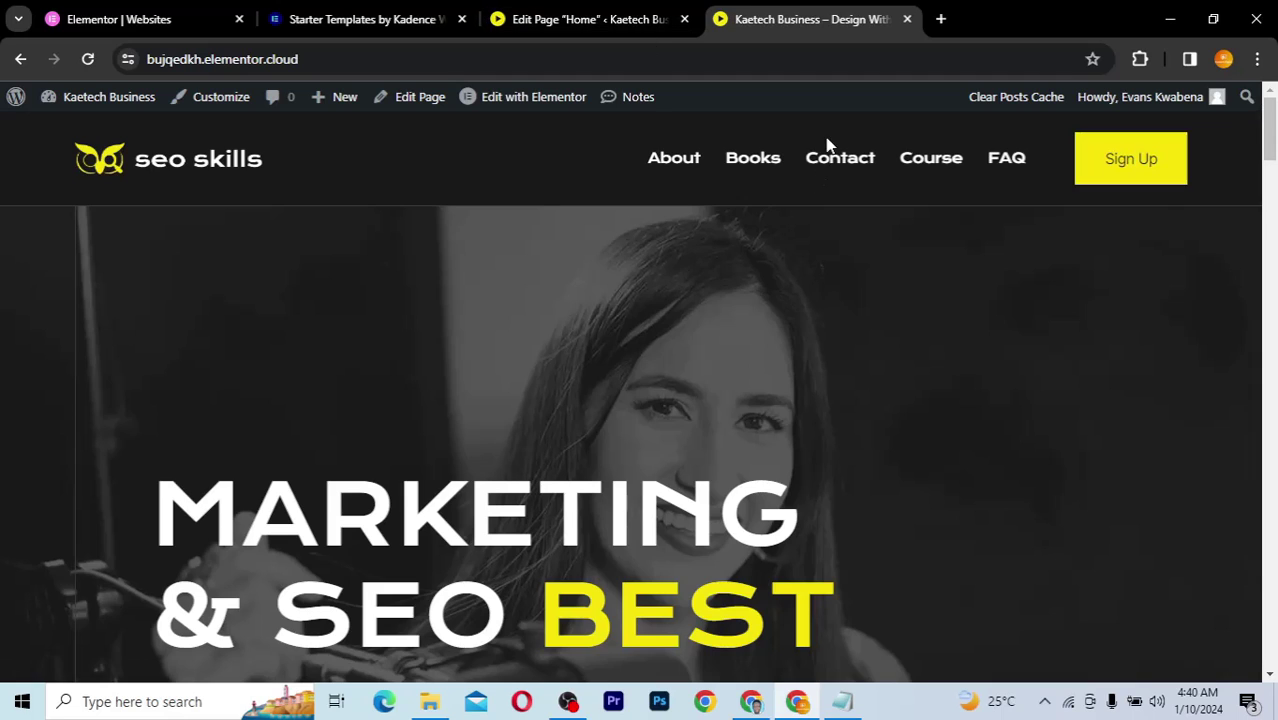
{"action": "left_click_drag", "start_coordinate": [1268, 130], "coordinate": [1250, 354]}
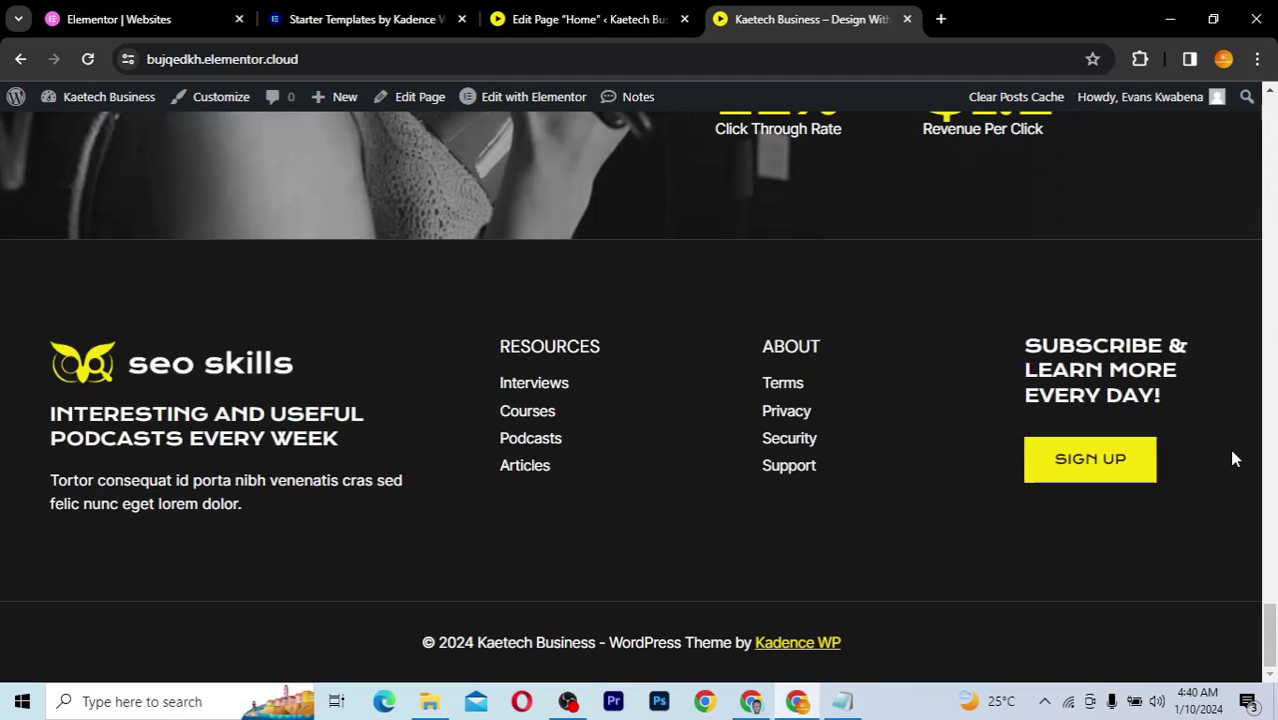
Return to the site admin and open the Contact page from the page list in the WordPress editor
{"action": "left_click", "coordinate": [592, 19]}
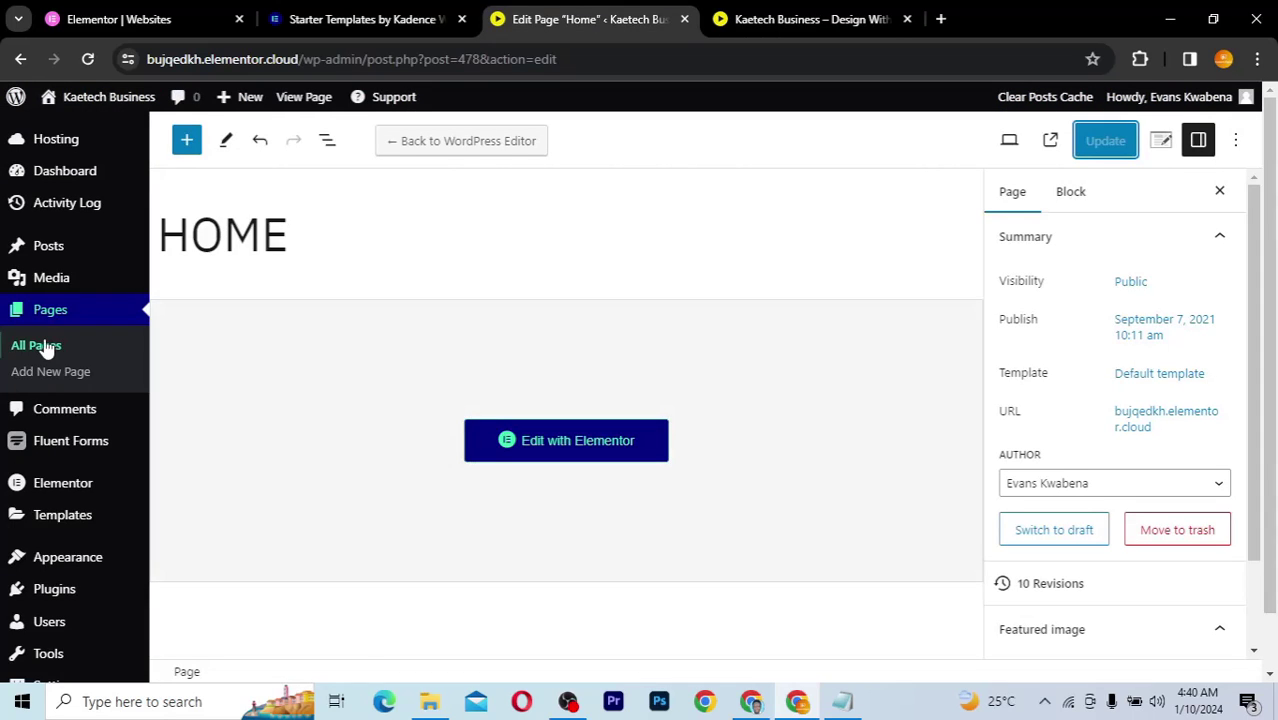
{"action": "left_click", "coordinate": [16, 345]}
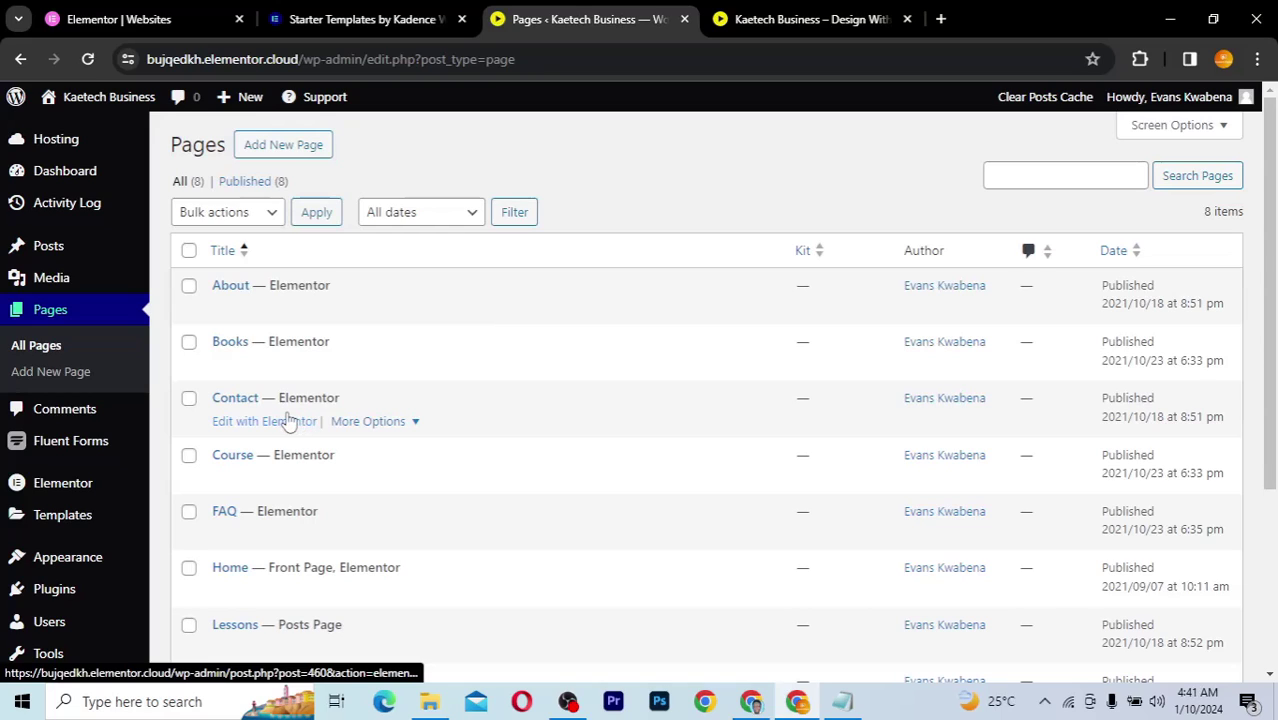
{"action": "left_click", "coordinate": [401, 426]}
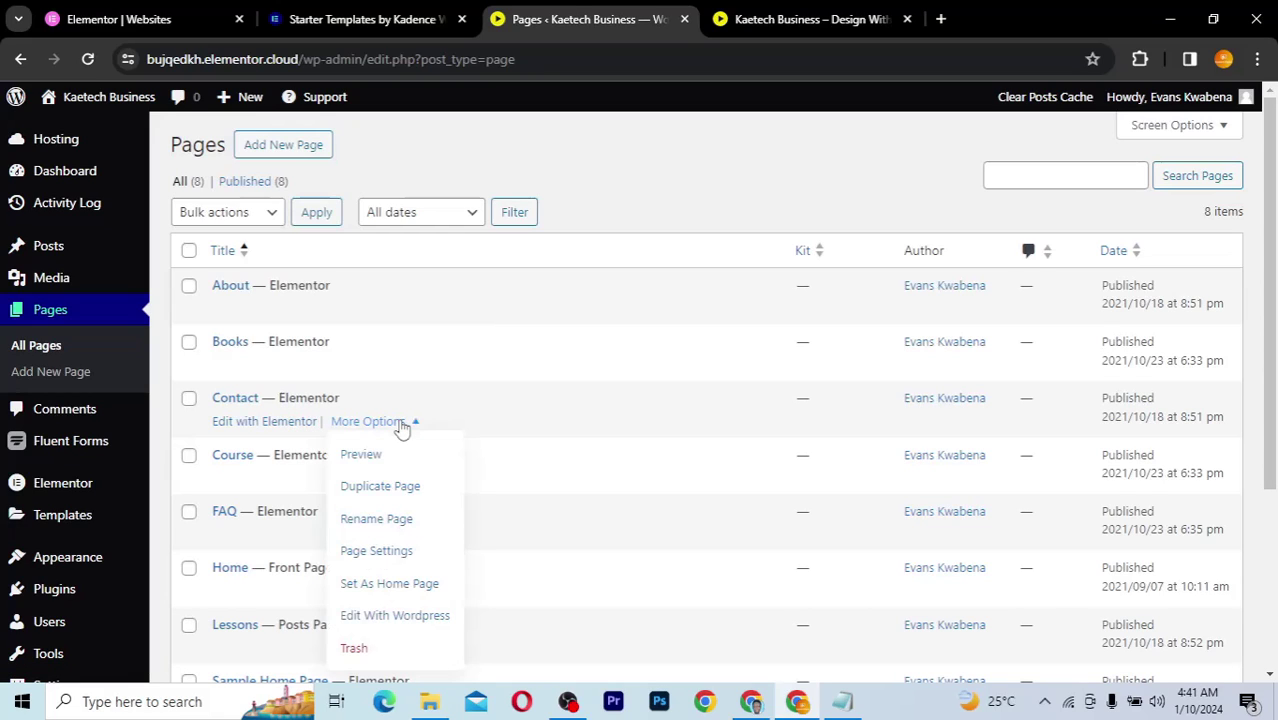
{"action": "left_click", "coordinate": [378, 622]}
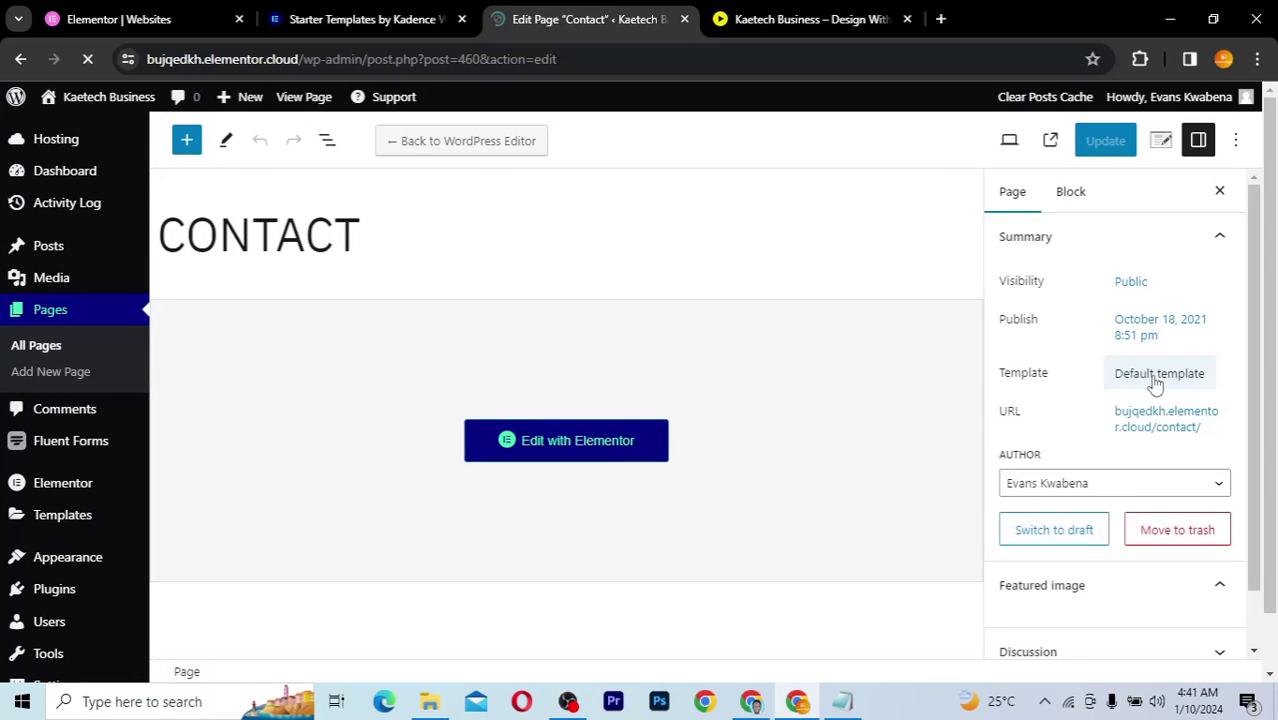
Set the Contact page's template to Elementor Canvas and update the page
{"action": "left_click", "coordinate": [1155, 385]}
{"action": "left_click", "coordinate": [1063, 515]}
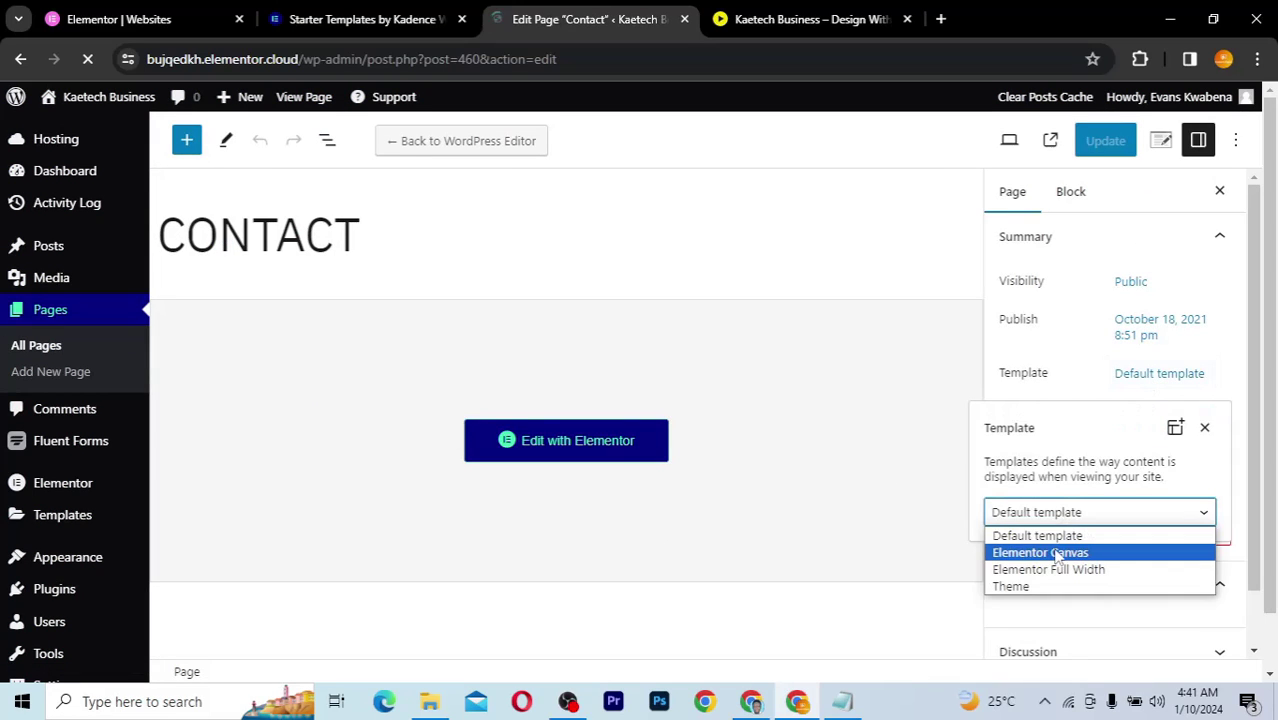
{"action": "left_click", "coordinate": [1057, 553]}
{"action": "left_click", "coordinate": [1073, 398]}
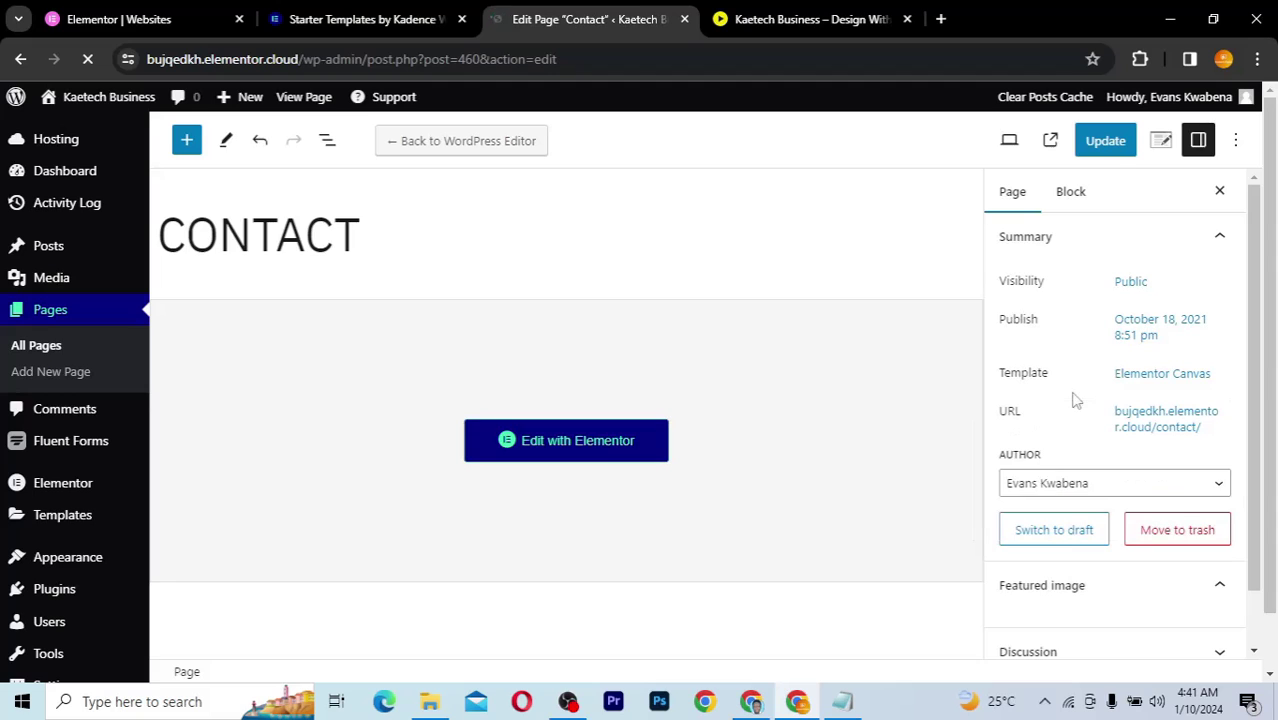
{"action": "left_click", "coordinate": [1106, 150]}
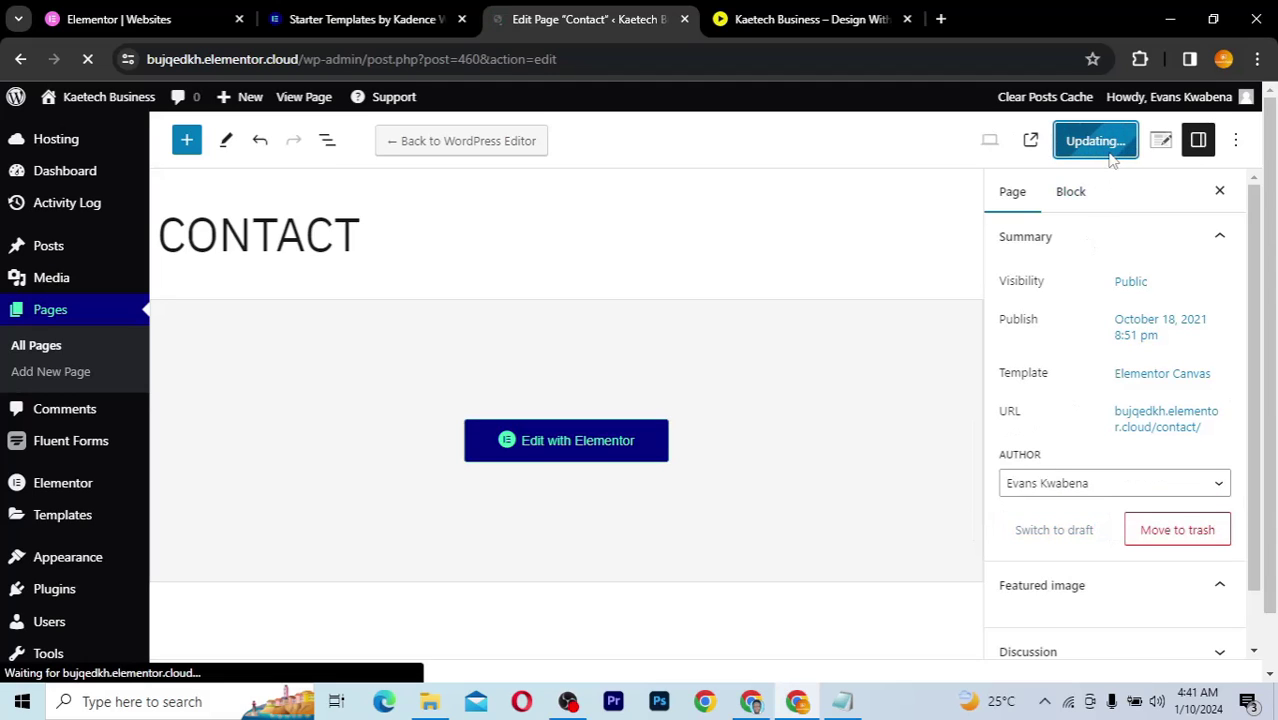
Reload the live site, open its Contact page and check the beginning and end for the header and footer
{"action": "left_click", "coordinate": [779, 25]}
{"action": "key", "text": "F5"}
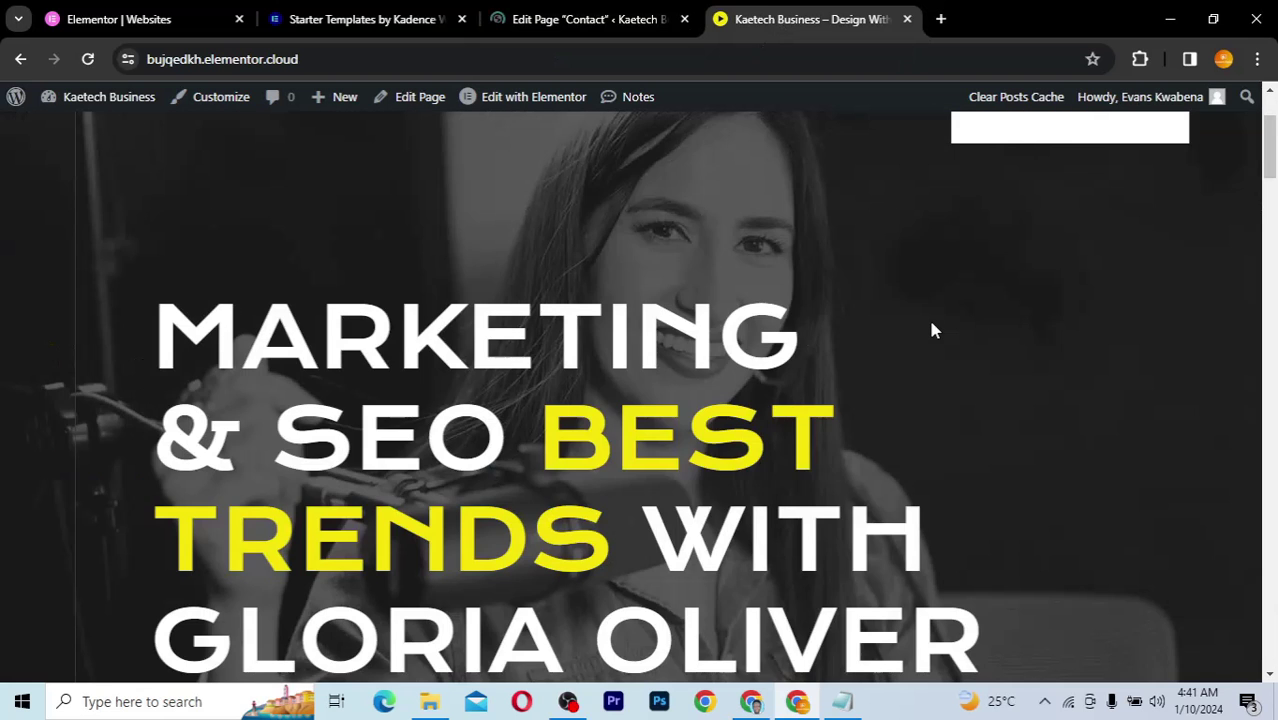
{"action": "left_click", "coordinate": [840, 158]}
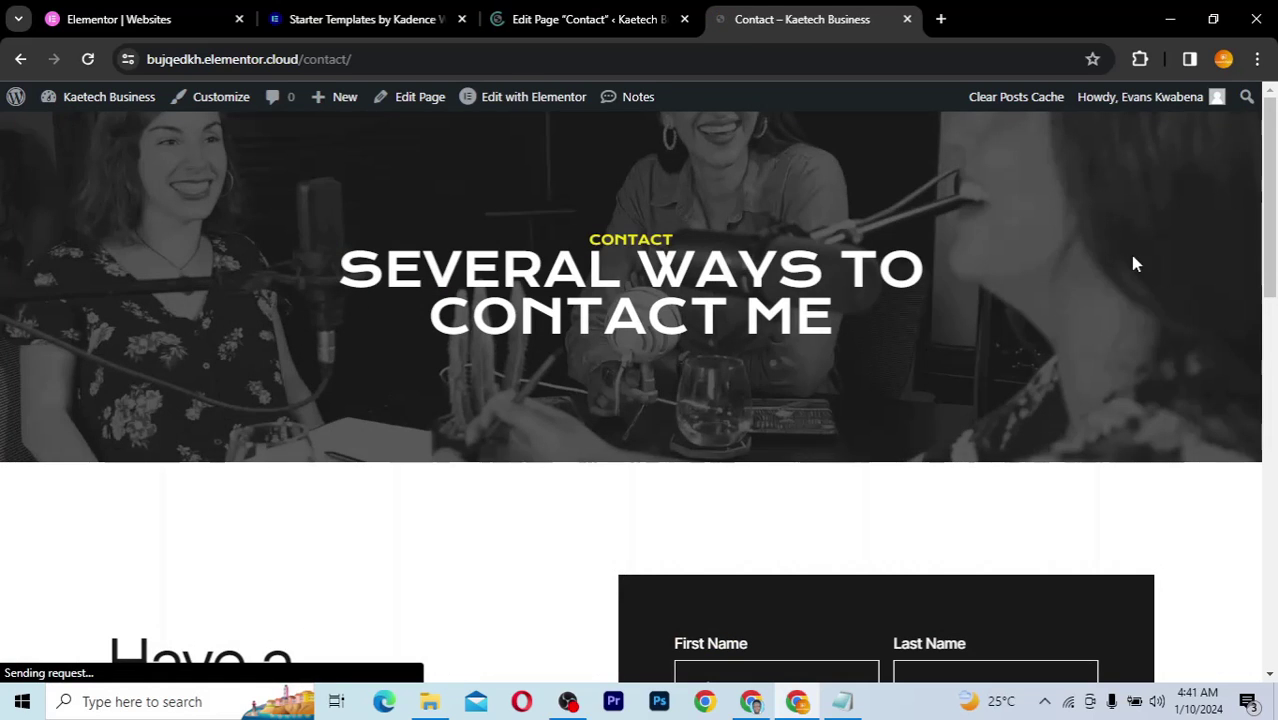
{"action": "scroll", "coordinate": [1130, 255], "scroll_direction": "down", "scroll_amount": 15}
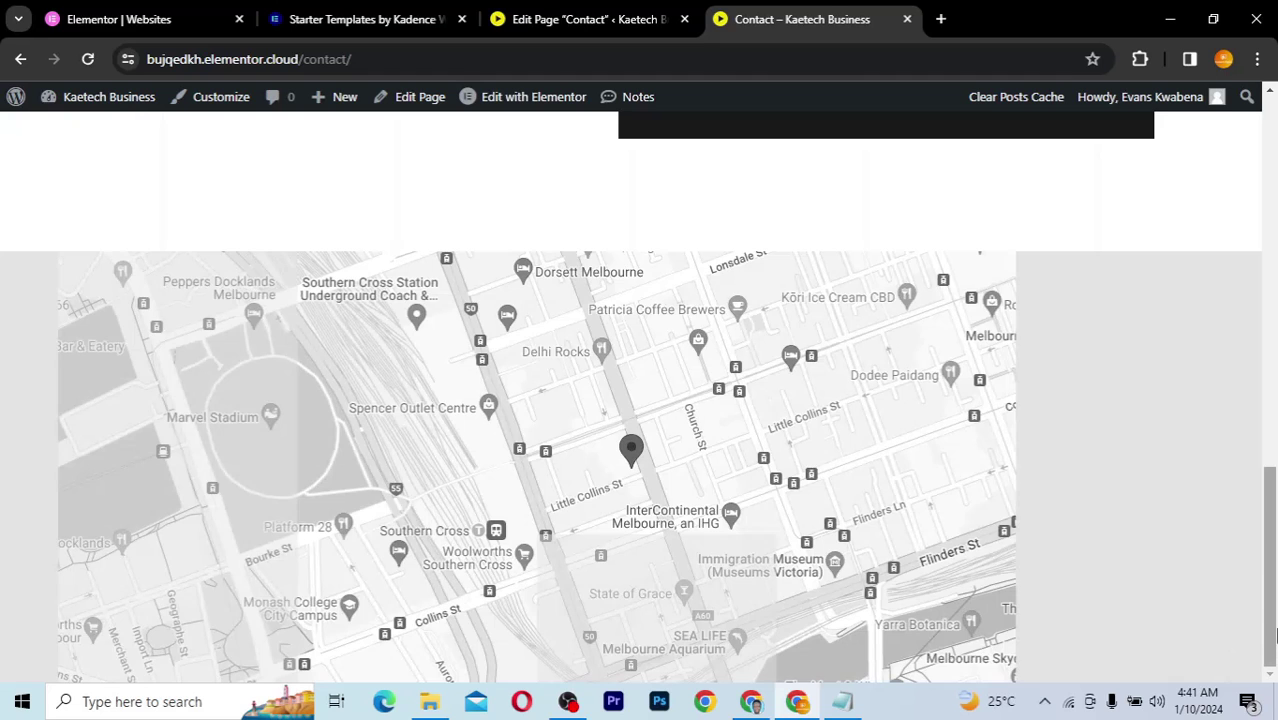
{"action": "left_click_drag", "start_coordinate": [1274, 635], "coordinate": [1247, 242]}
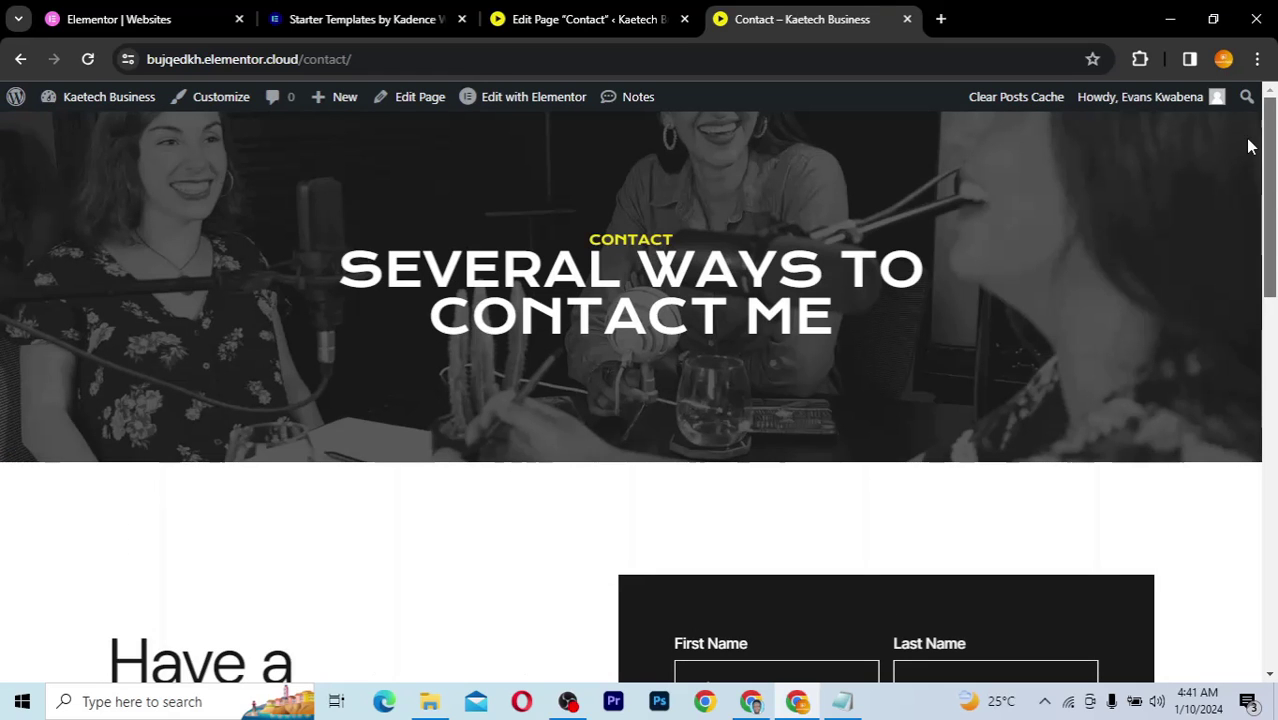
Back in the Contact page's editor, set the template to Default template and update the page
{"action": "left_click", "coordinate": [626, 20]}
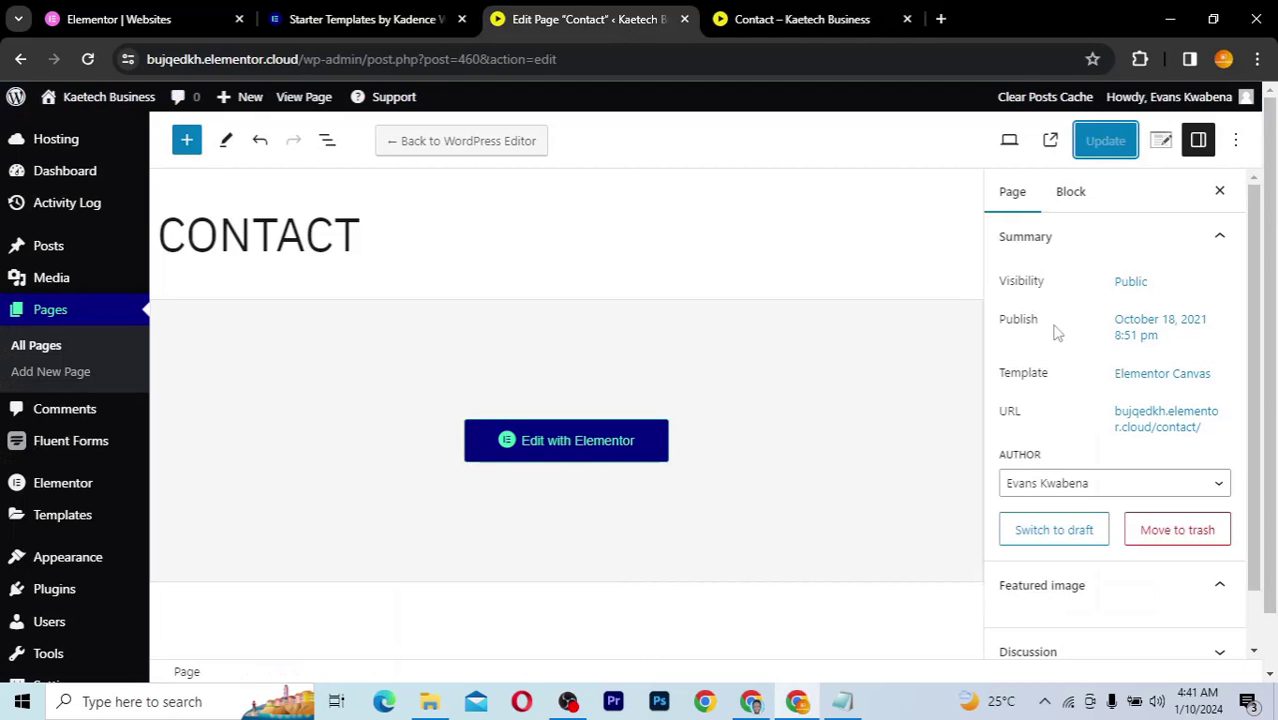
{"action": "left_click", "coordinate": [1165, 374]}
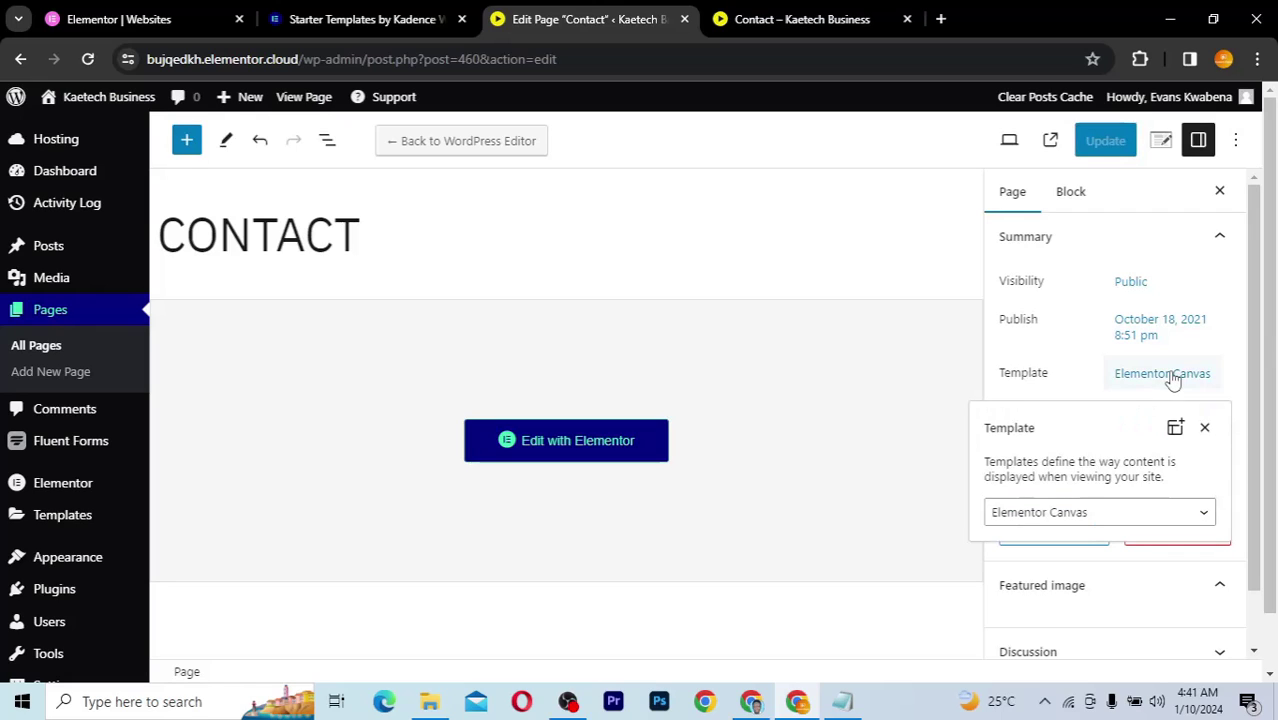
{"action": "left_click", "coordinate": [1076, 519]}
{"action": "left_click", "coordinate": [1064, 533]}
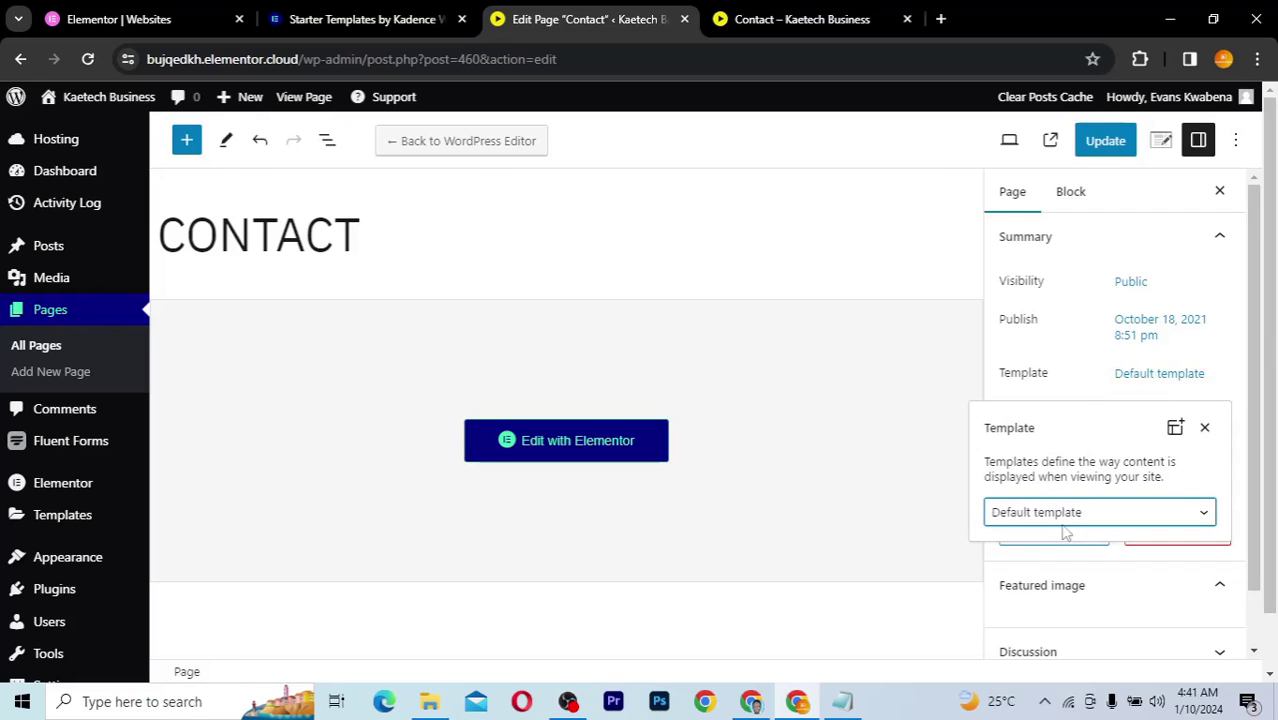
{"action": "left_click", "coordinate": [1070, 396]}
{"action": "left_click", "coordinate": [1105, 140]}
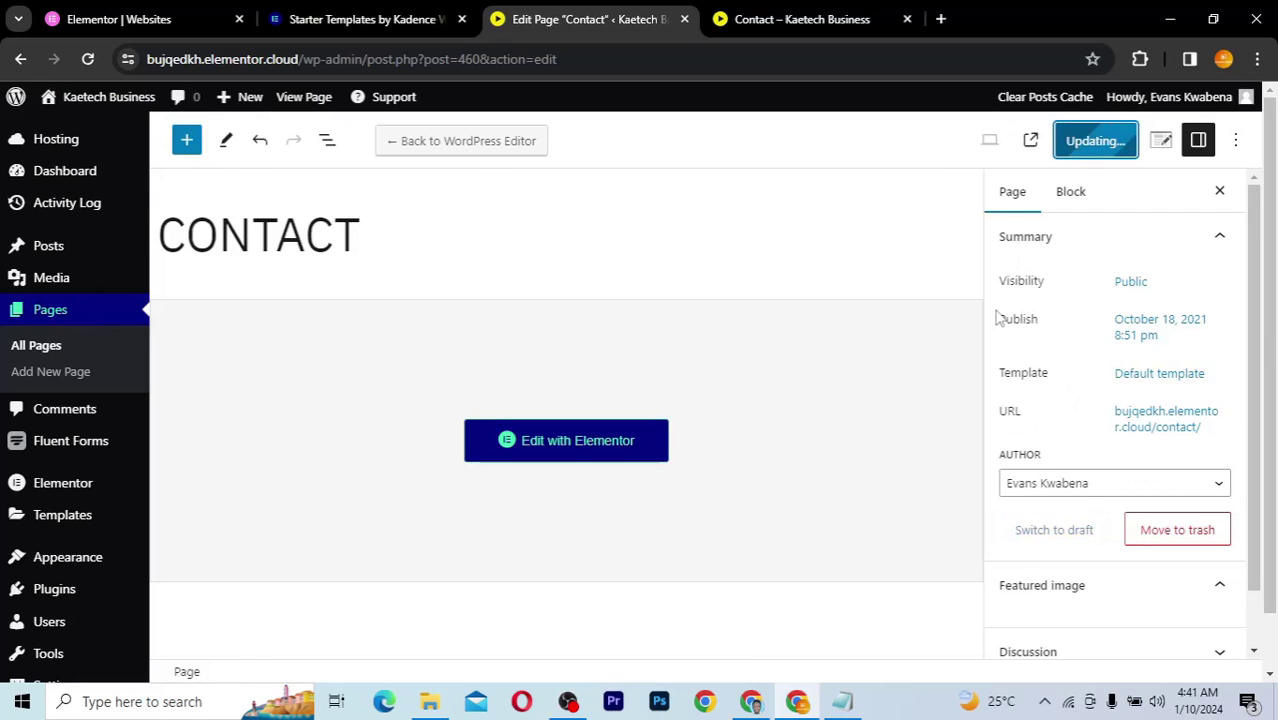
Reload the live Contact page and check its header and footer with the default template applied
{"action": "left_click", "coordinate": [800, 19]}
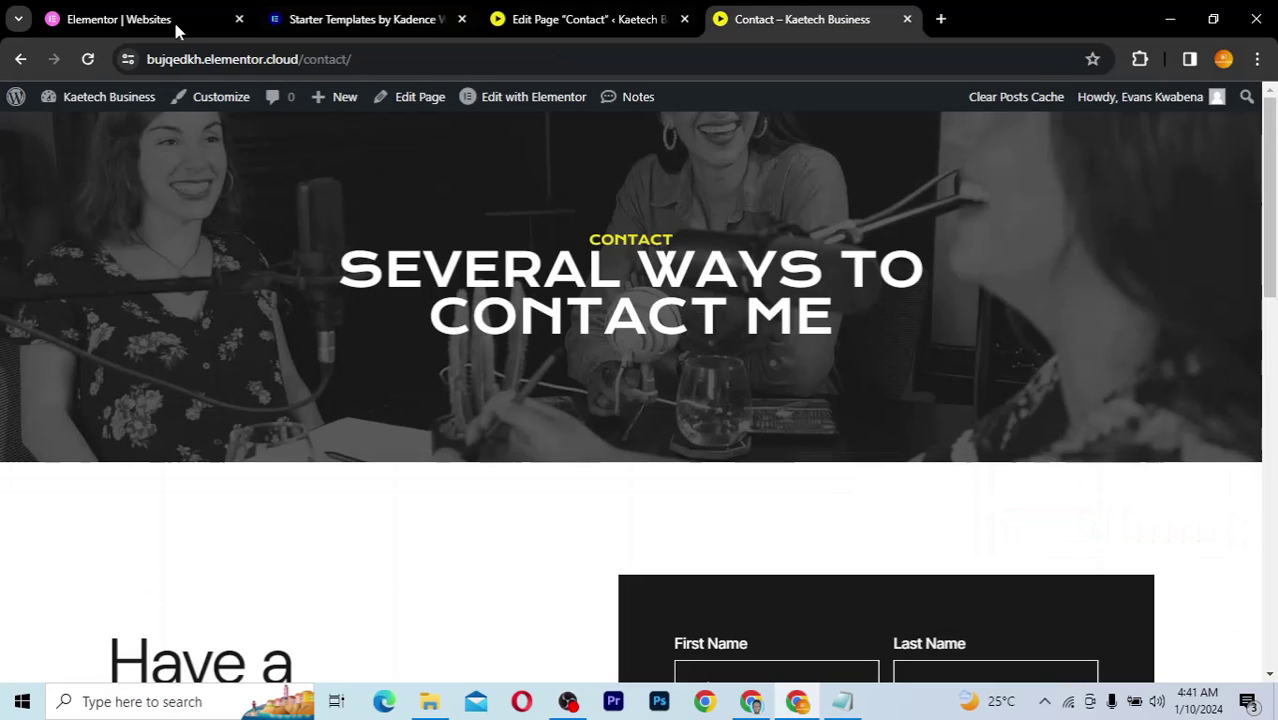
{"action": "left_click", "coordinate": [87, 60]}
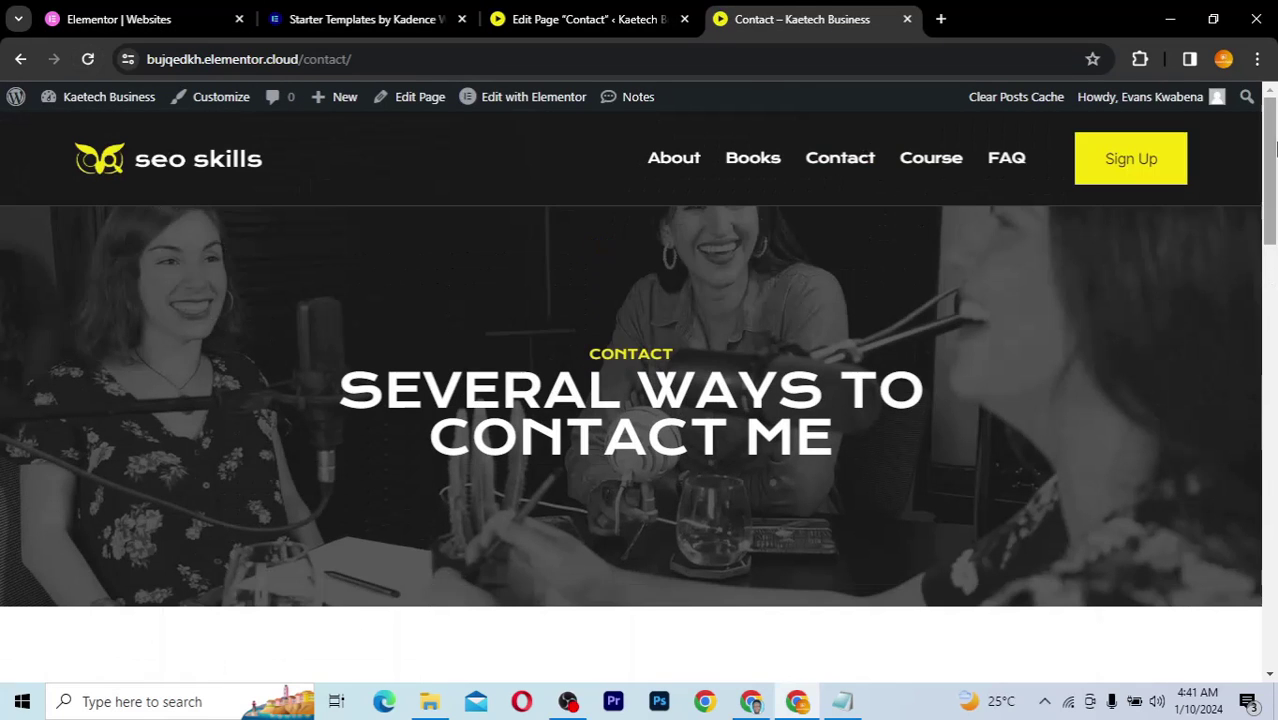
{"action": "scroll", "coordinate": [987, 643], "scroll_direction": "down", "scroll_amount": 10}
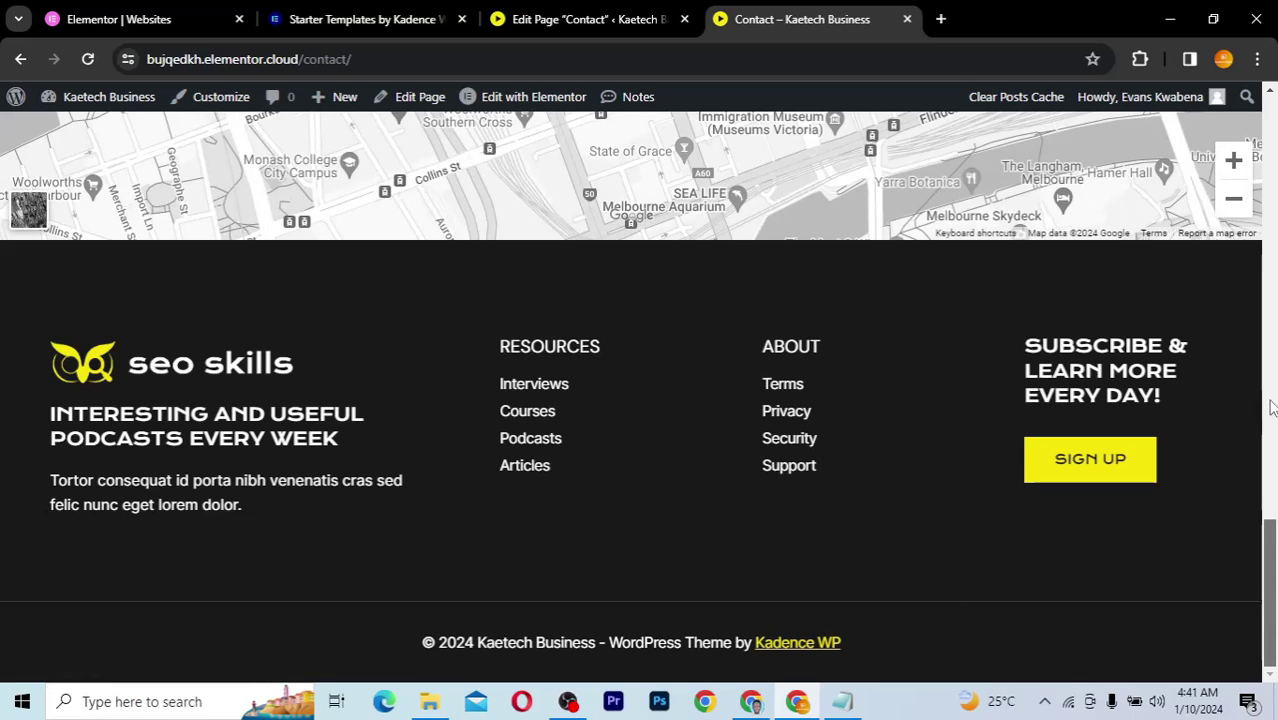
{"action": "left_click_drag", "start_coordinate": [1268, 612], "coordinate": [1268, 148]}
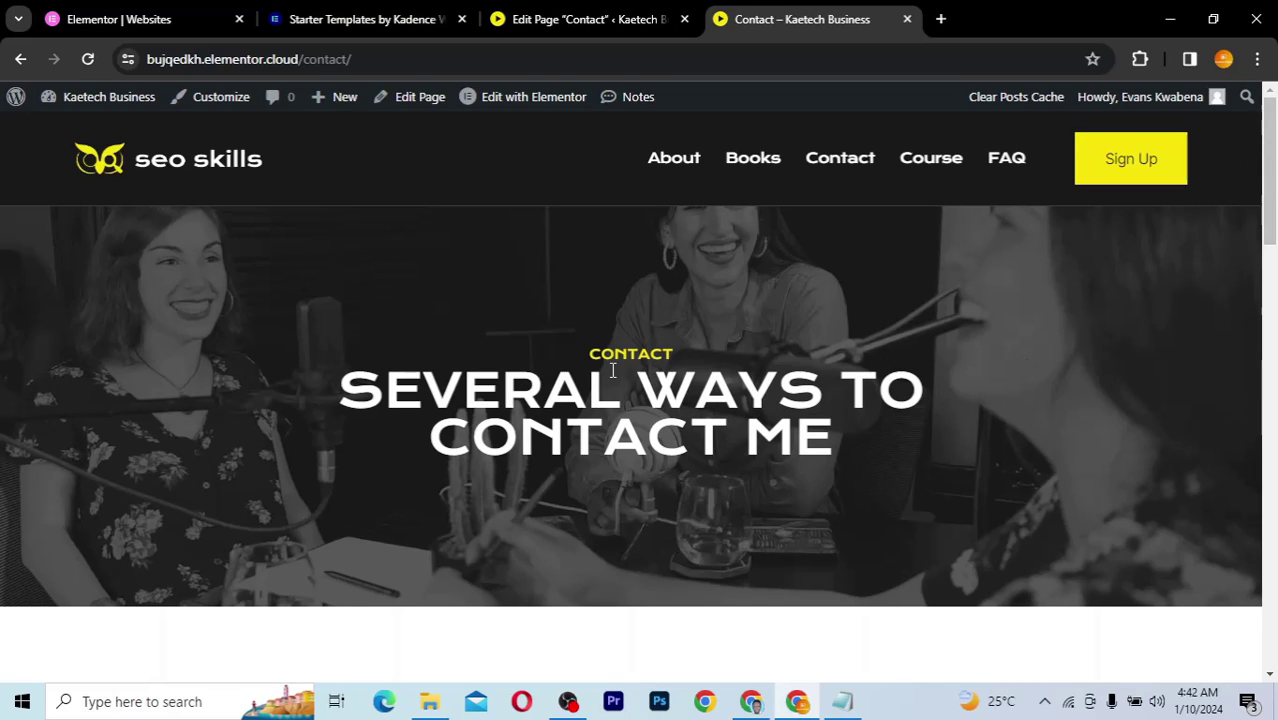
Back in the WordPress admin, search for new plugins with "header and footer" and install Elementor Header & Footer Builder
{"action": "left_click", "coordinate": [579, 22]}
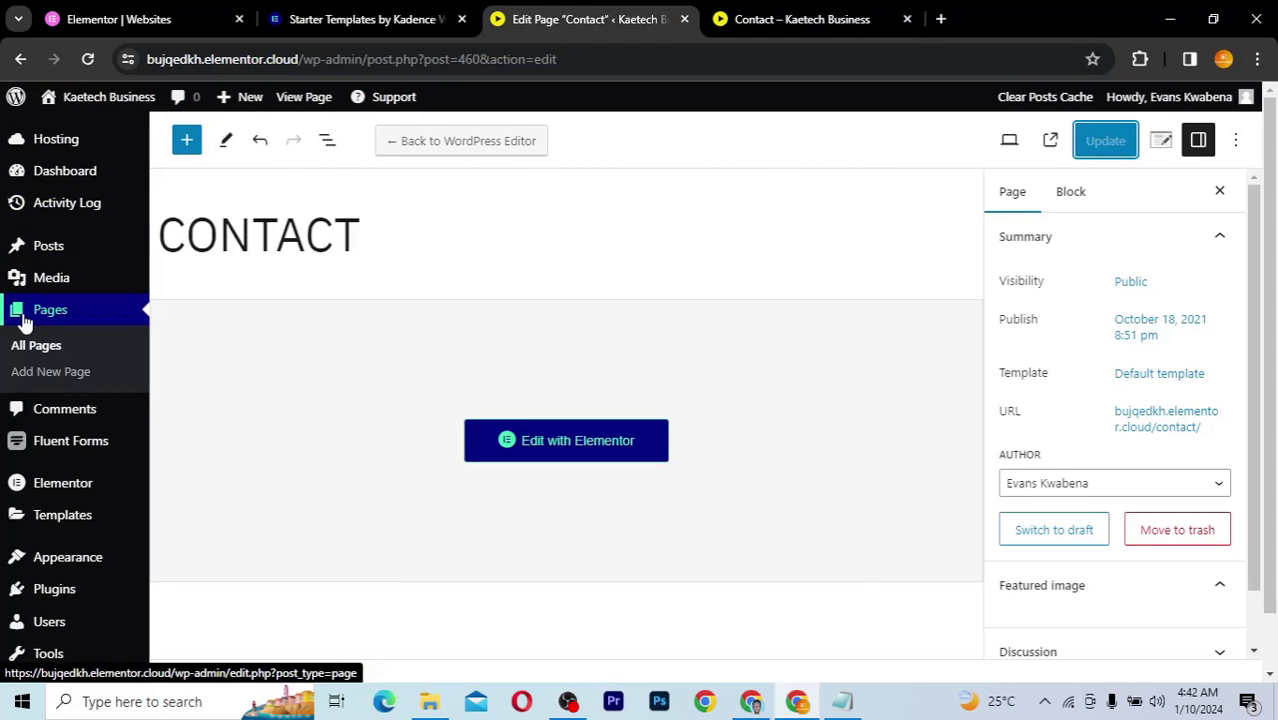
{"action": "mouse_move", "coordinate": [63, 178]}
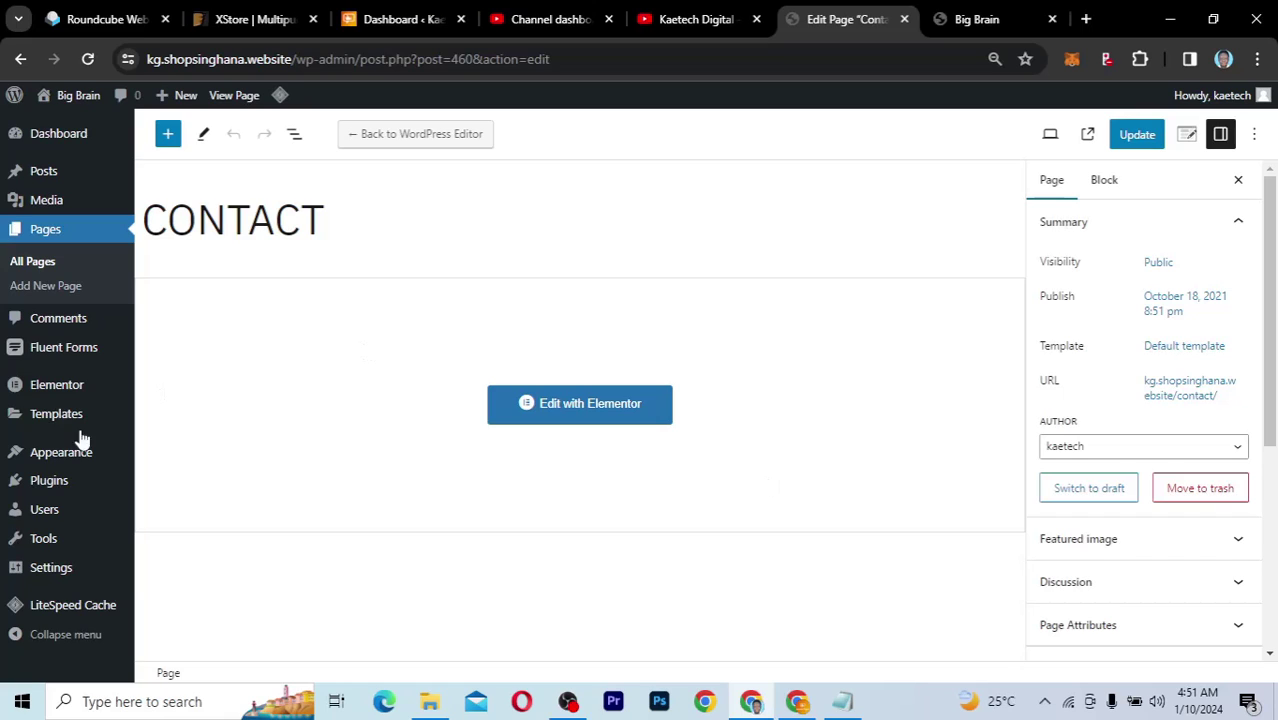
{"action": "mouse_move", "coordinate": [52, 487]}
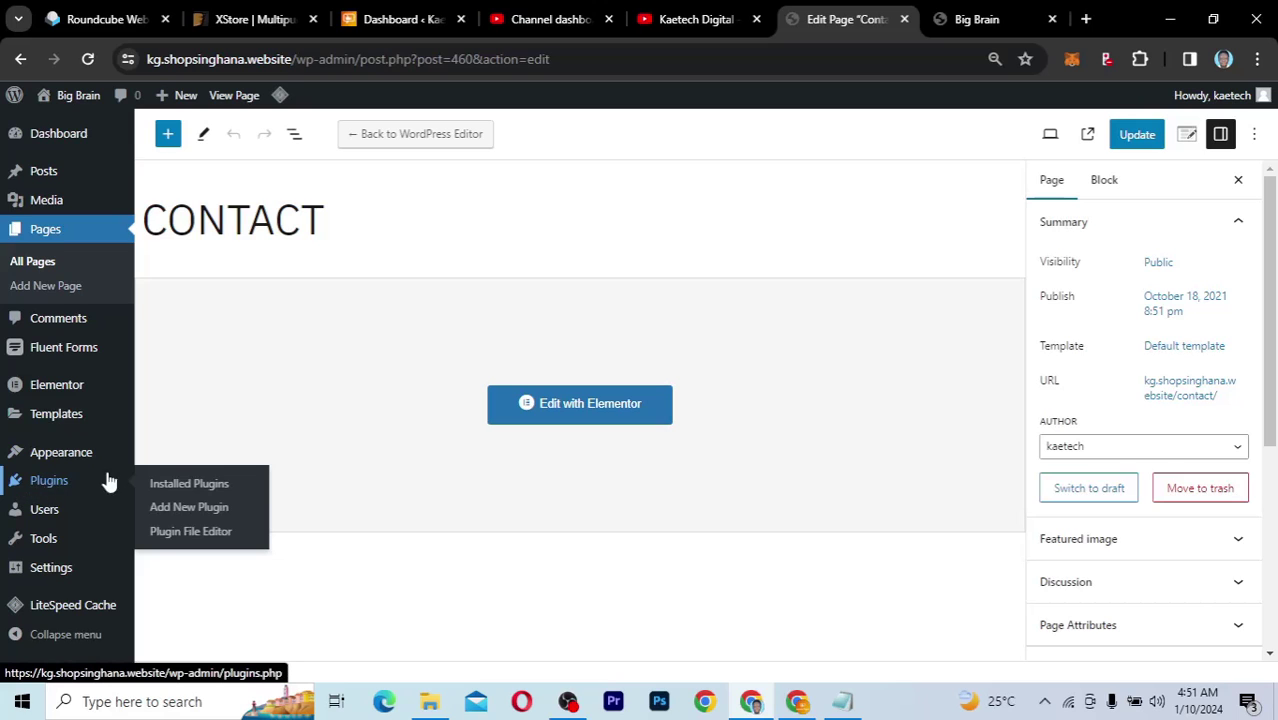
{"action": "left_click", "coordinate": [181, 512]}
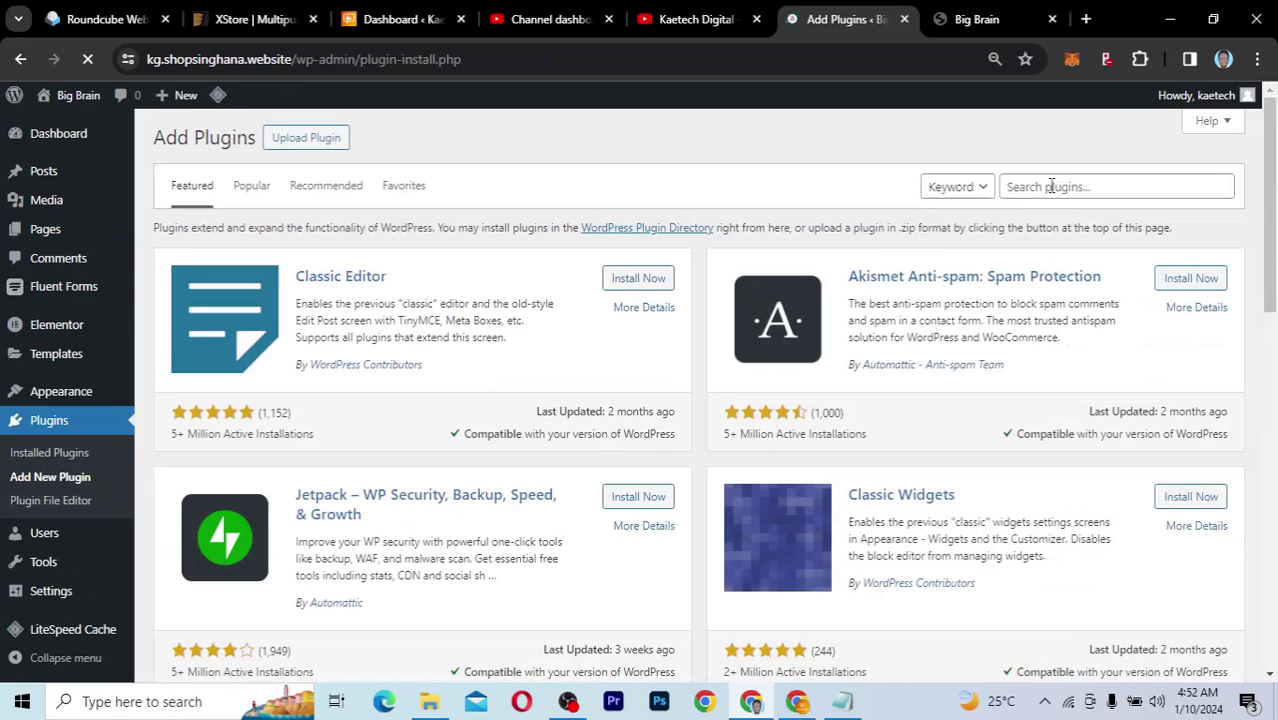
{"action": "left_click", "coordinate": [1050, 186]}
{"action": "type", "text": "header and"}
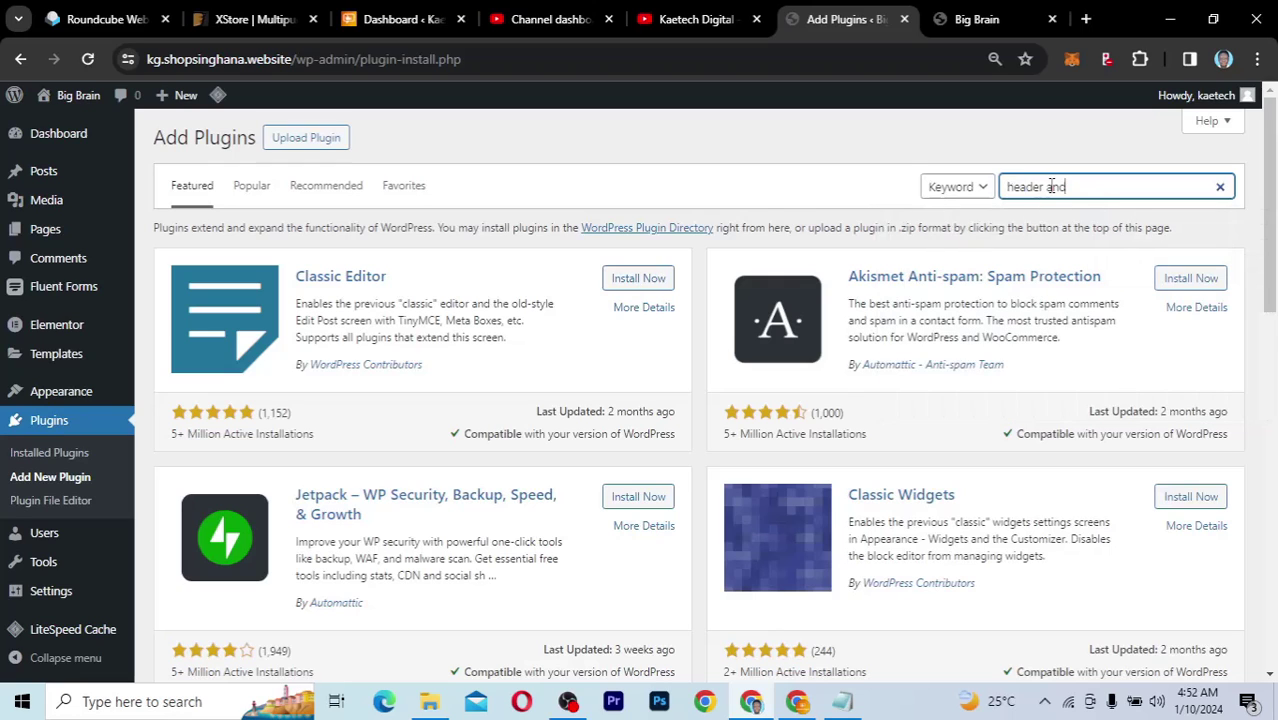
{"action": "type", "text": " foooter"}
{"action": "left_click", "coordinate": [1082, 190]}
{"action": "key", "text": "BackSpace"}
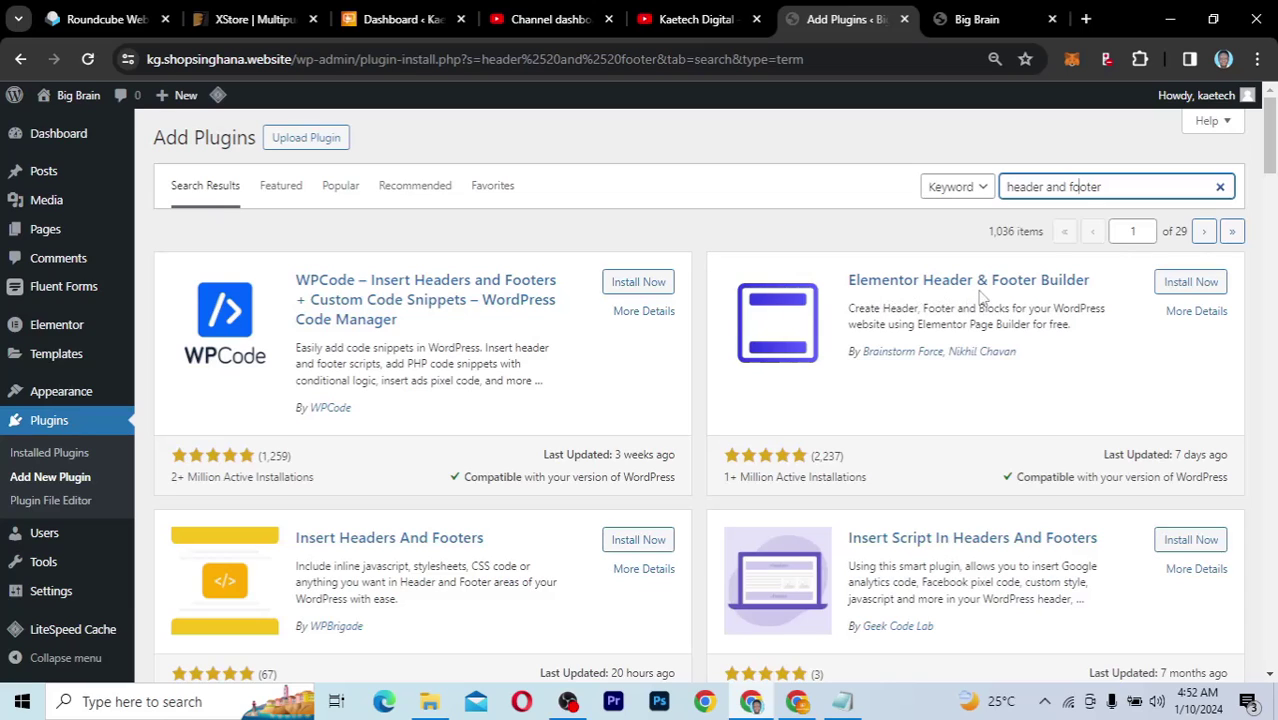
{"action": "left_click", "coordinate": [1192, 284]}
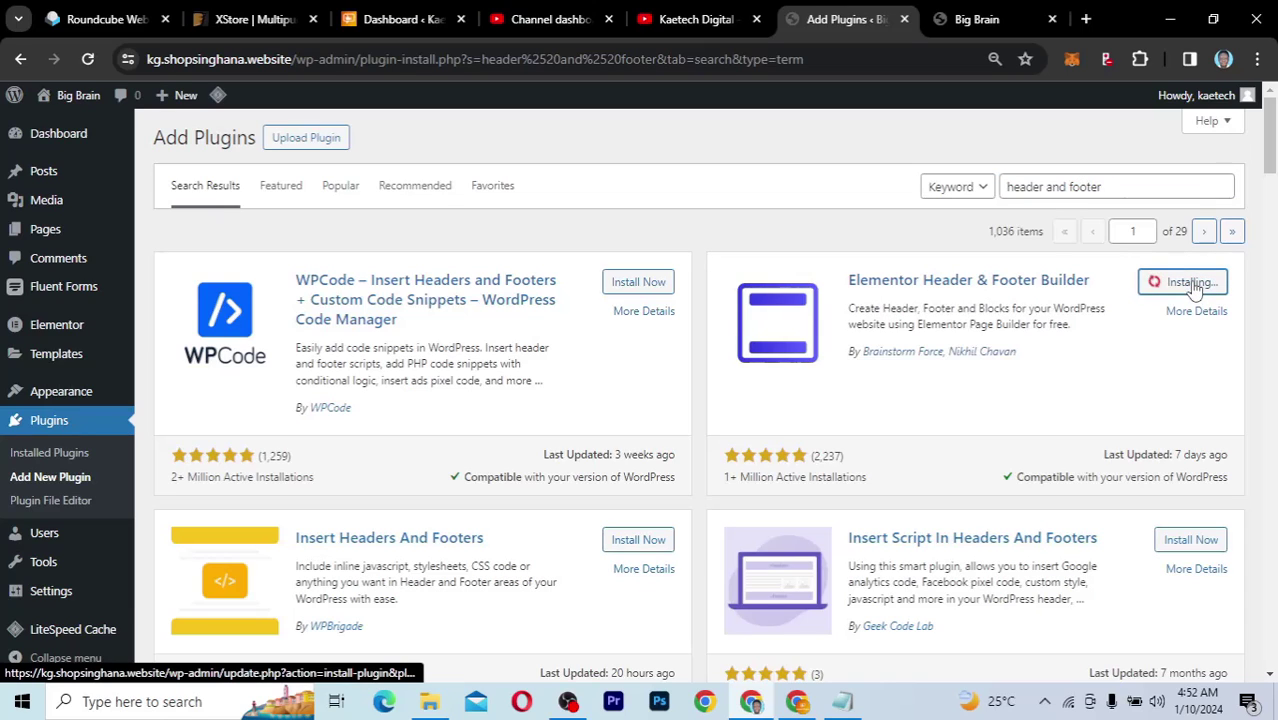
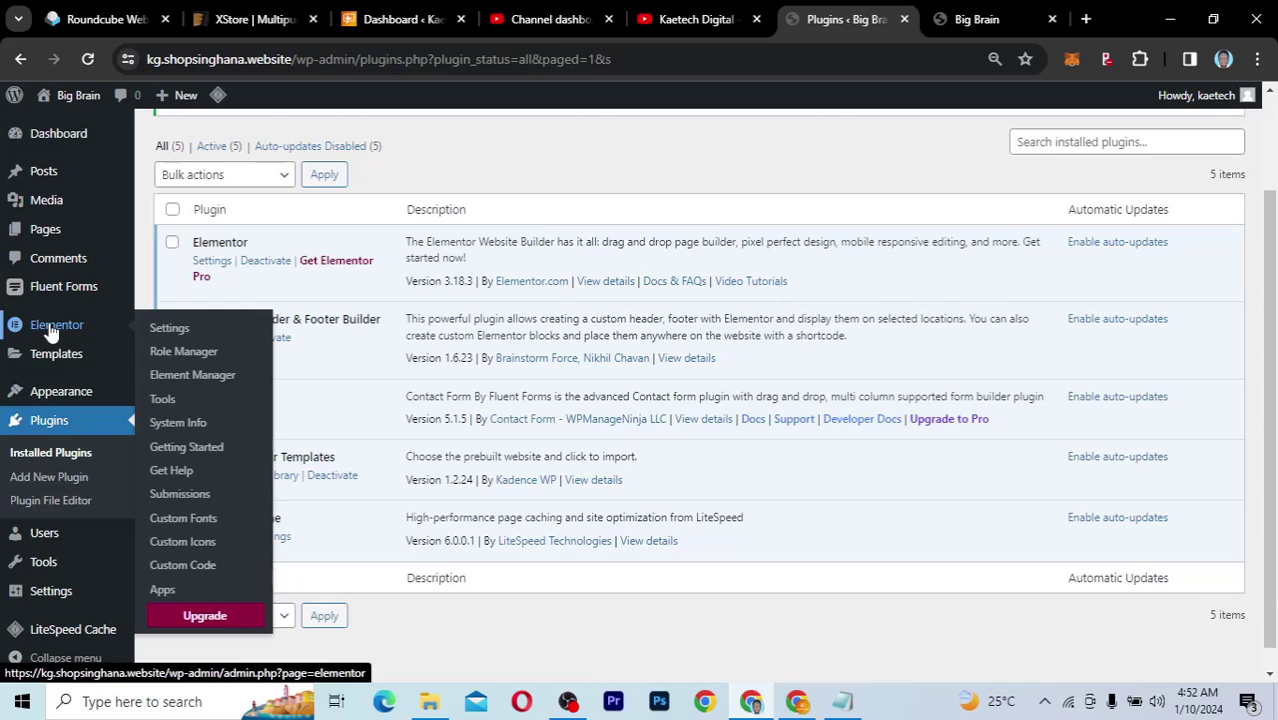
Open Elementor Header & Footer Builder under the appearance settings and start a new template, skipping the introductory questionnaire
{"action": "mouse_move", "coordinate": [42, 395]}
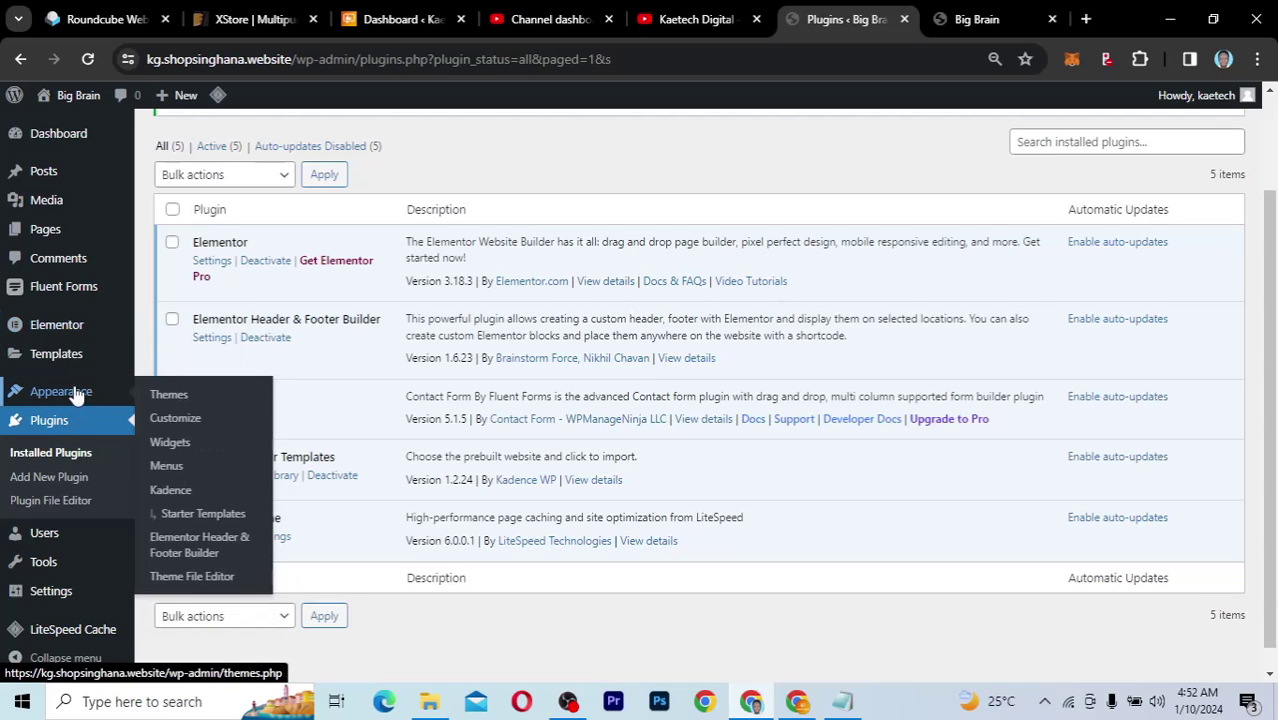
{"action": "left_click", "coordinate": [209, 541]}
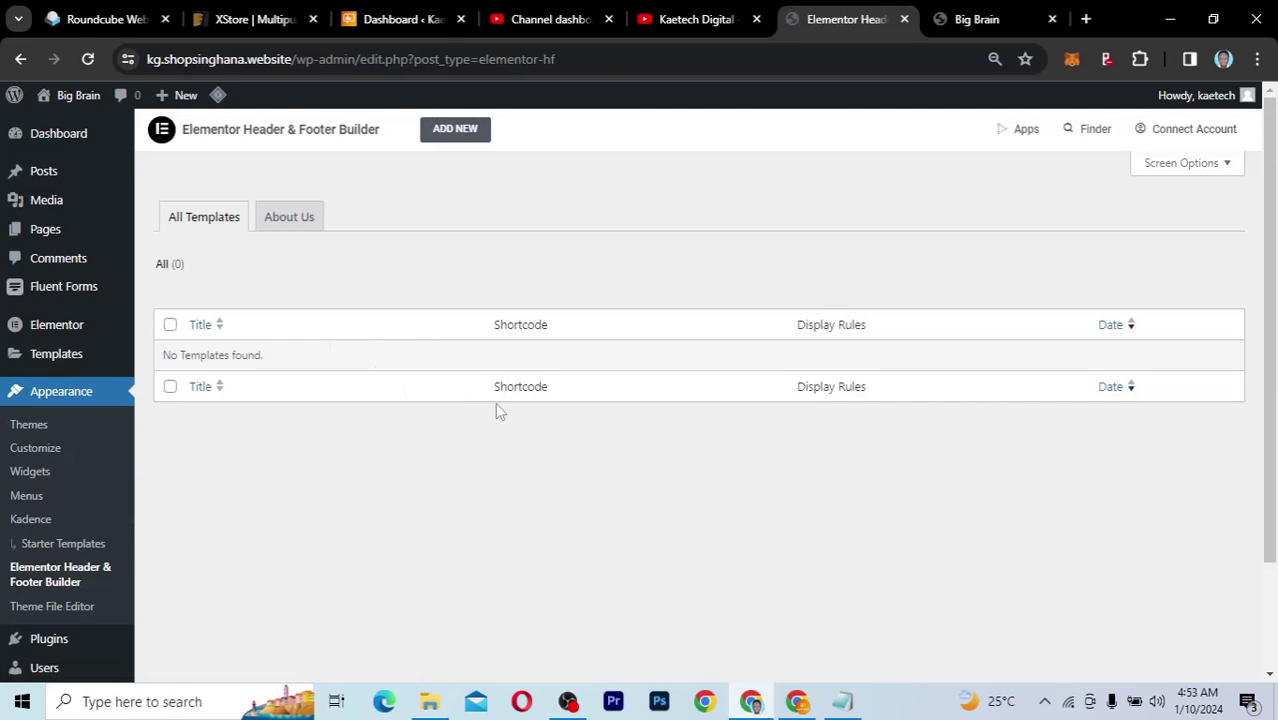
{"action": "left_click", "coordinate": [459, 135]}
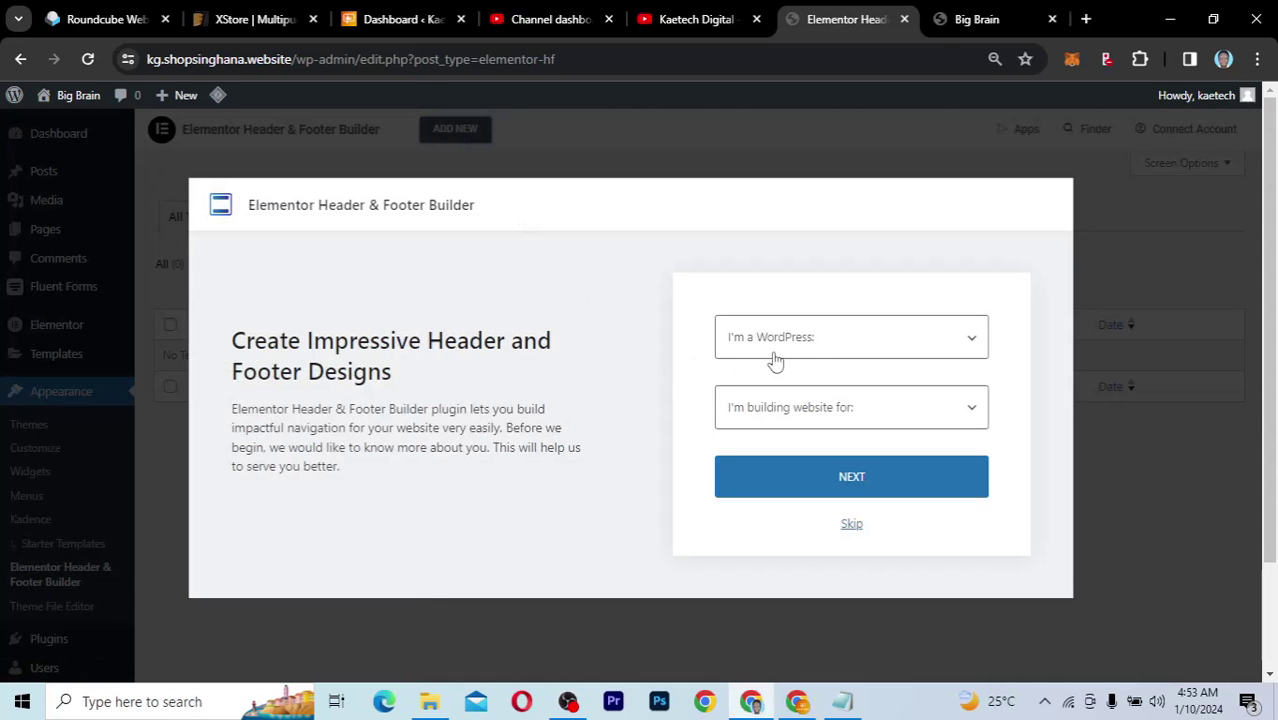
{"action": "left_click", "coordinate": [851, 525]}
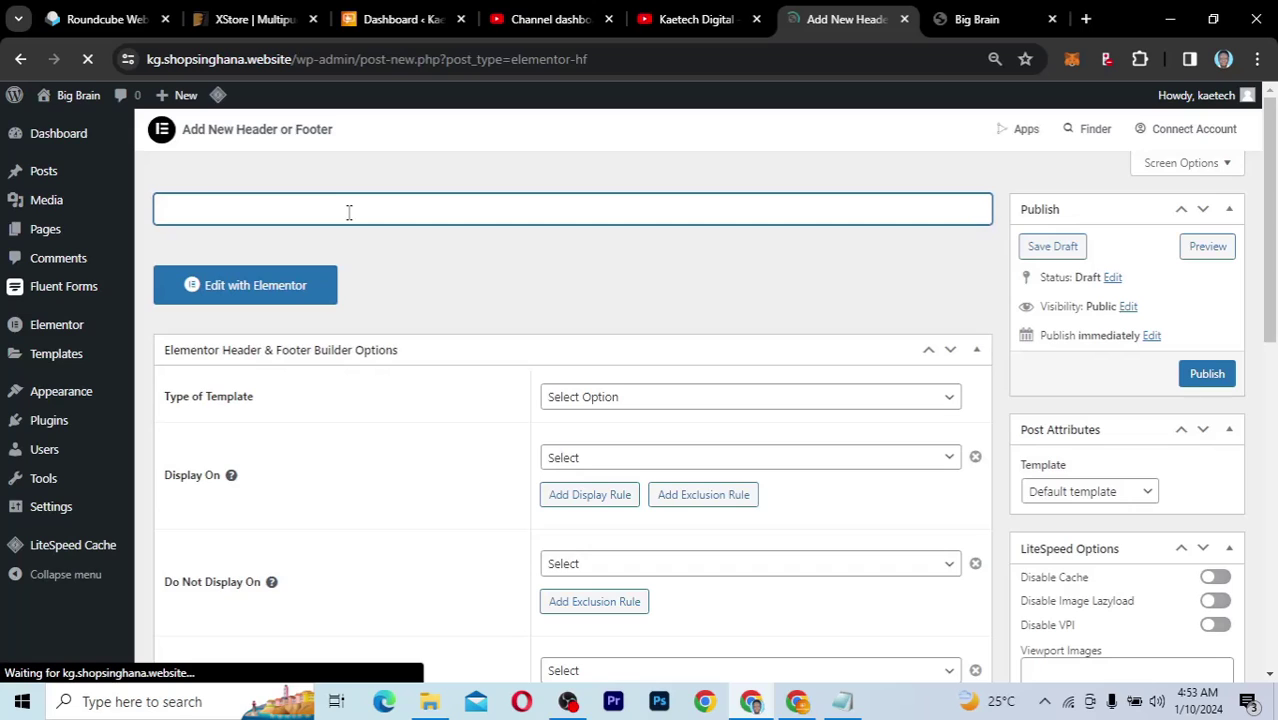
Title the new template "Header" and set its type of template to Header
{"action": "type", "text": "Header"}
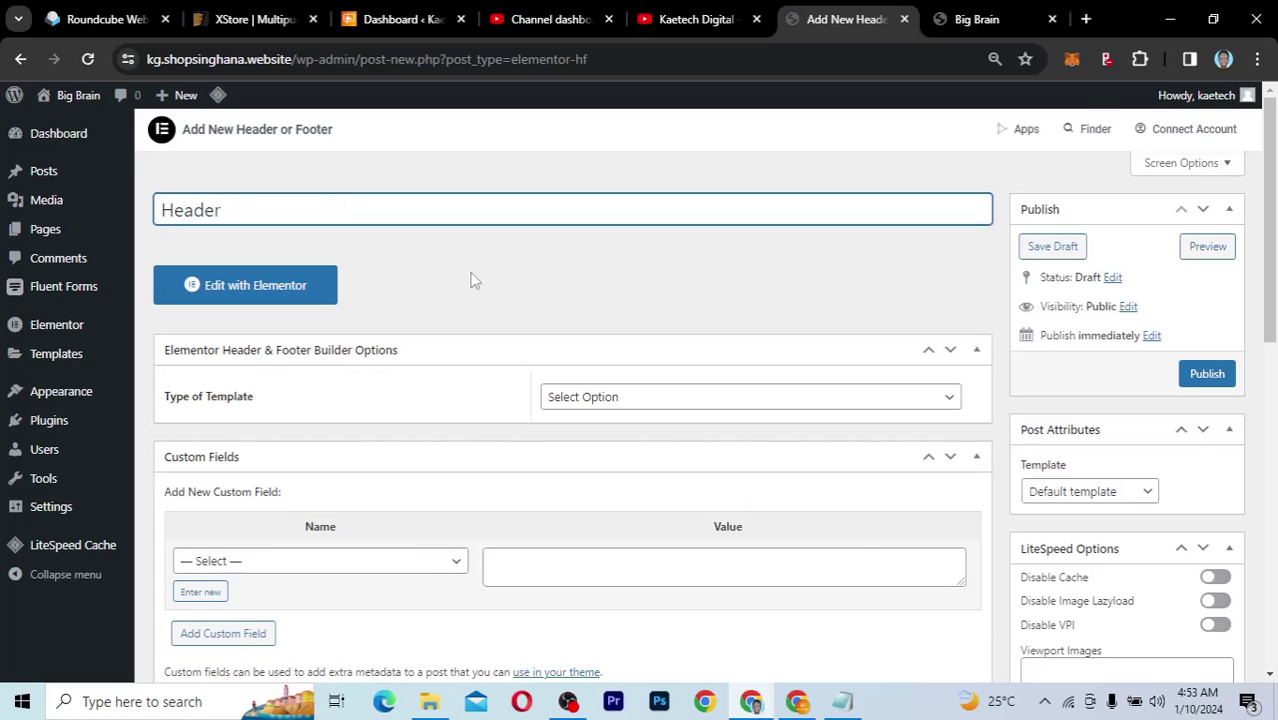
{"action": "scroll", "coordinate": [488, 302], "scroll_direction": "down", "scroll_amount": 2}
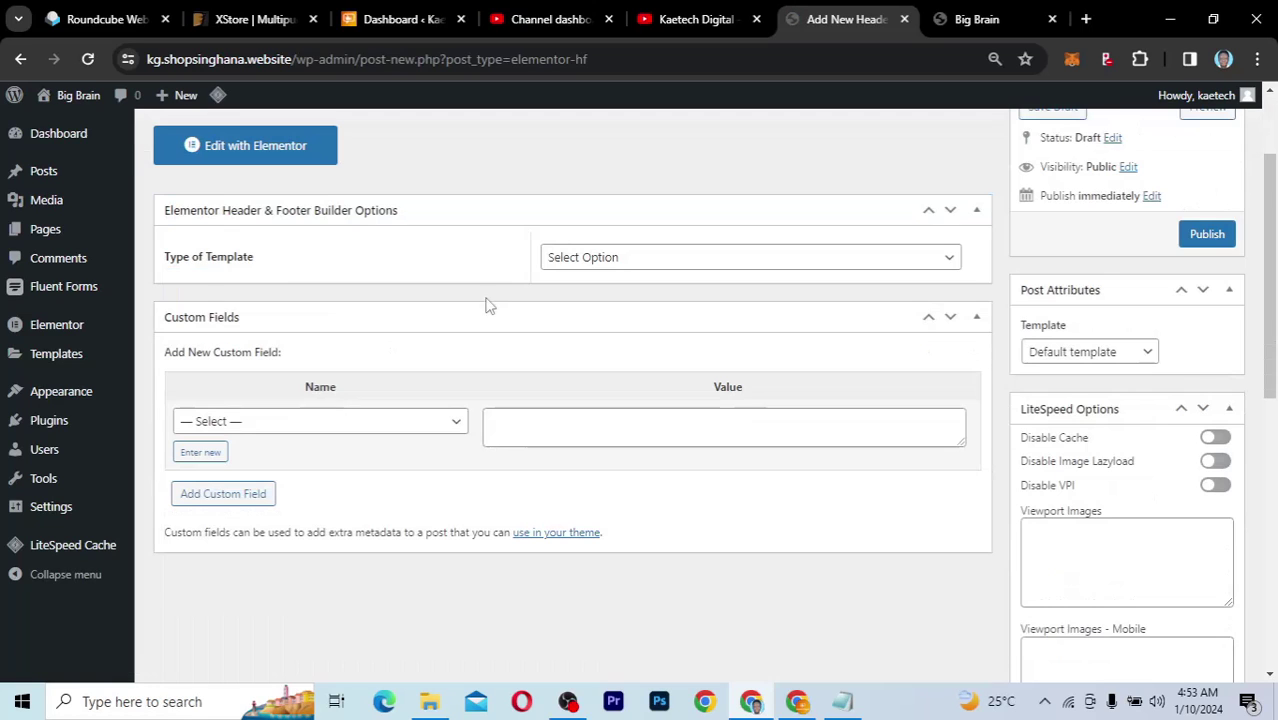
{"action": "left_click", "coordinate": [634, 262]}
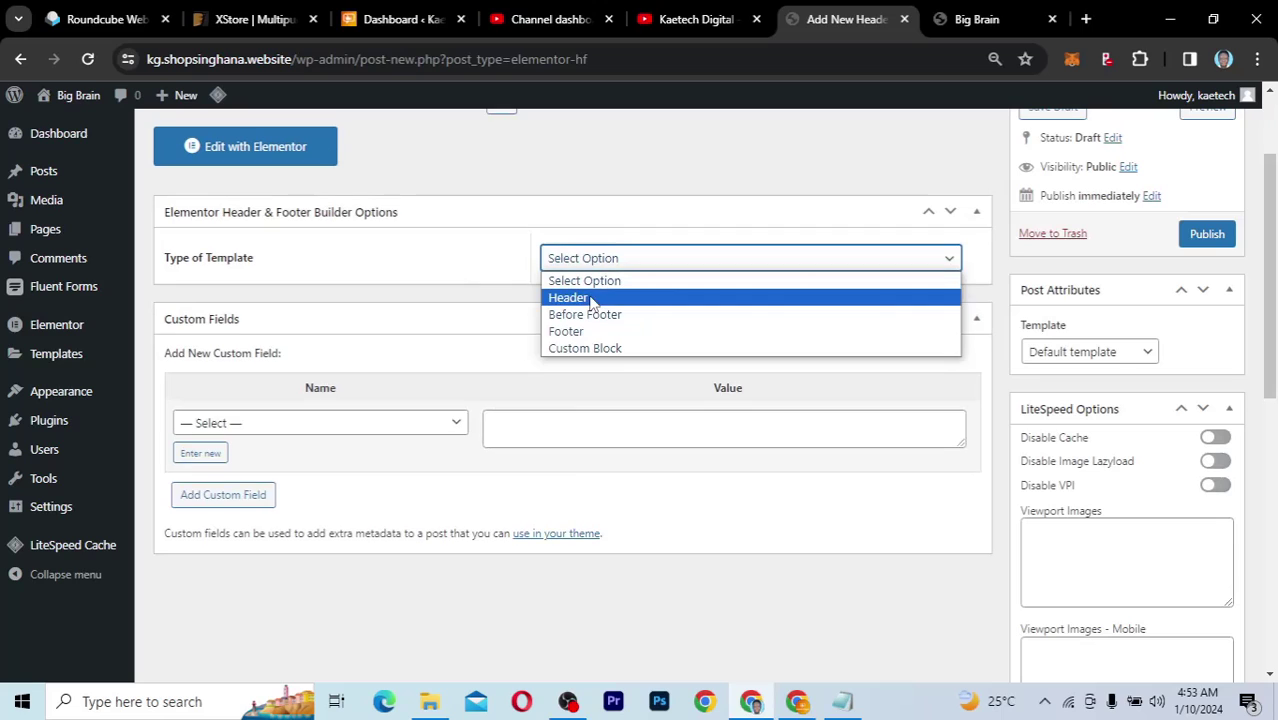
{"action": "left_click", "coordinate": [592, 298]}
{"action": "scroll", "coordinate": [428, 378], "scroll_direction": "down", "scroll_amount": 1}
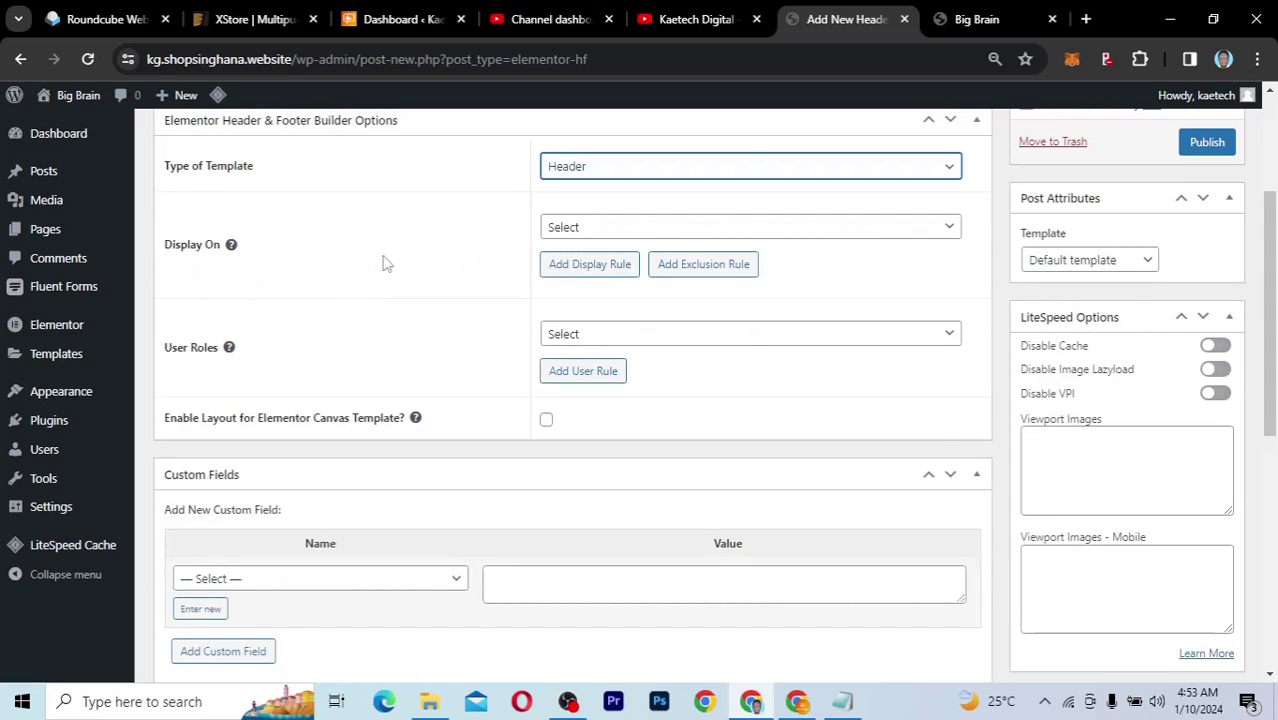
Set the Header template to display on the Entire Website and publish it
{"action": "left_click", "coordinate": [676, 232]}
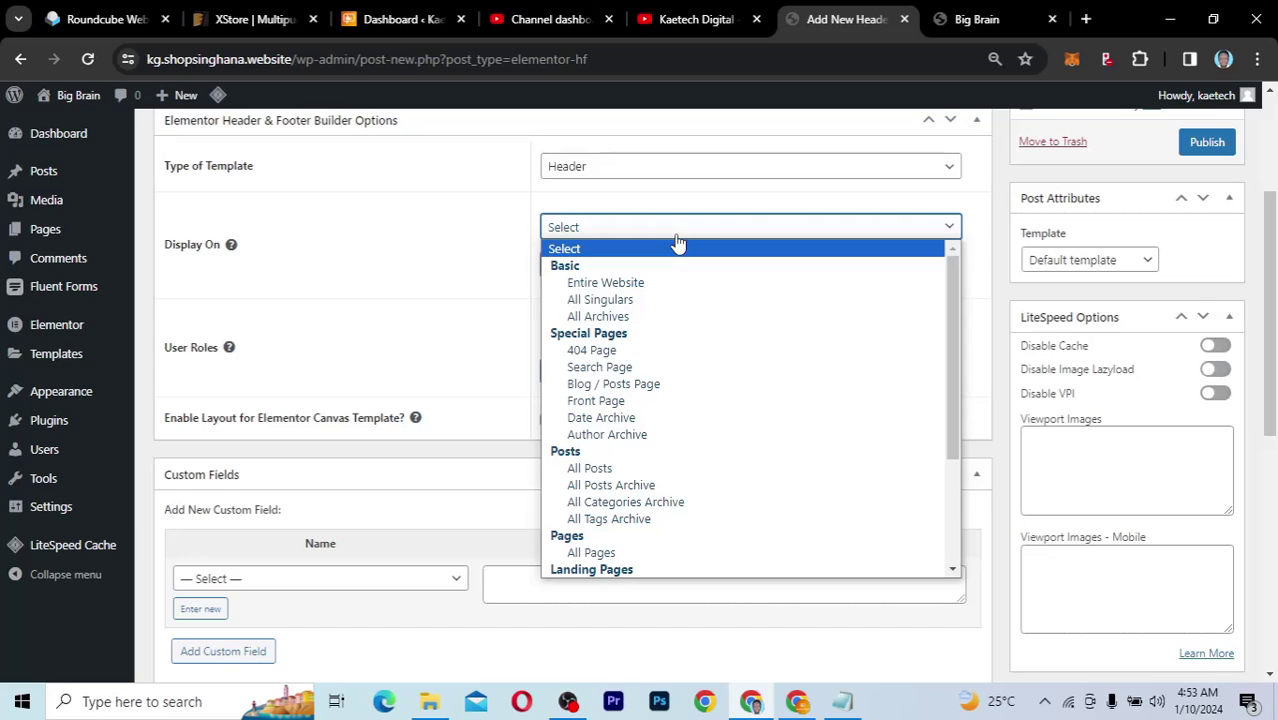
{"action": "left_click", "coordinate": [626, 288]}
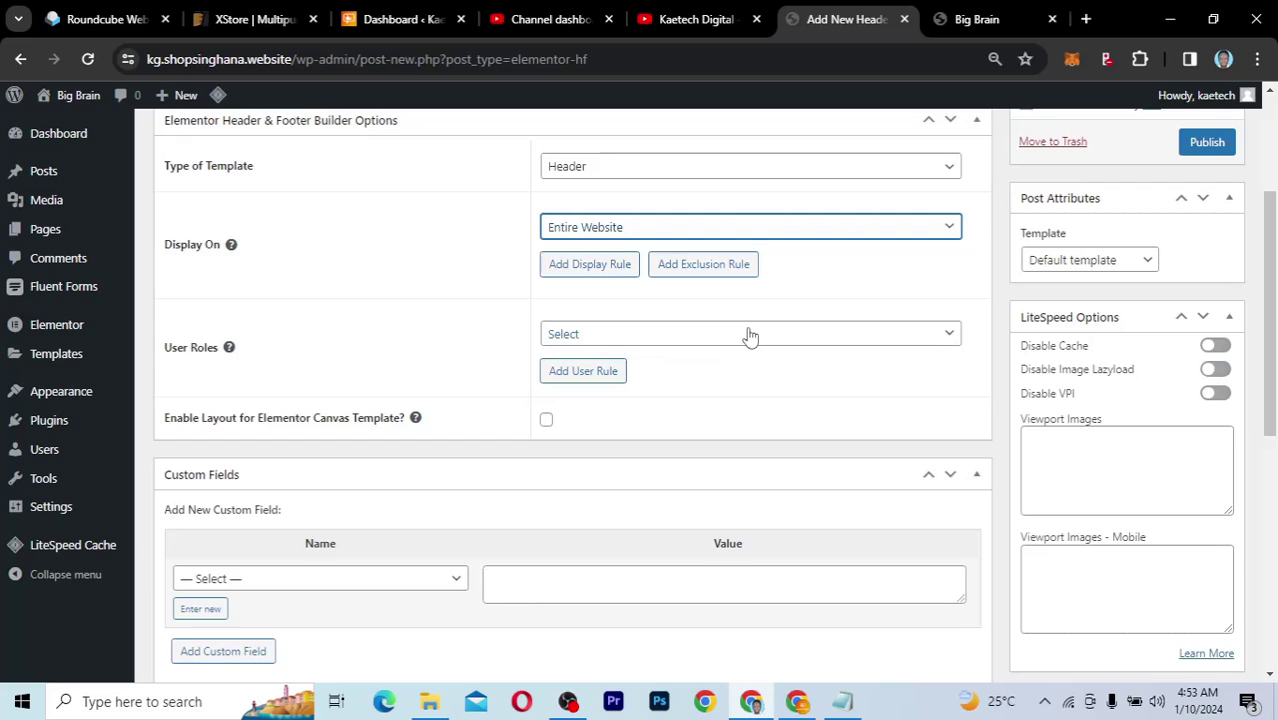
{"action": "left_click", "coordinate": [694, 340]}
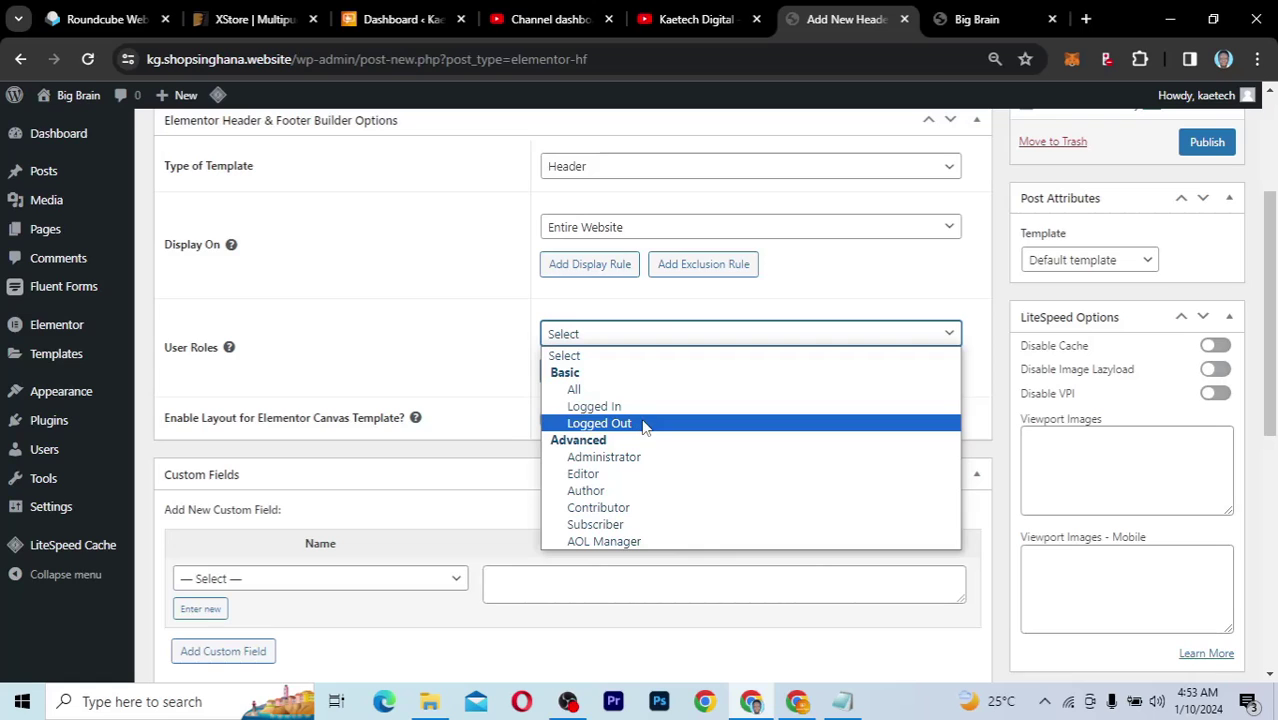
{"action": "left_click", "coordinate": [680, 342]}
{"action": "scroll", "coordinate": [776, 404], "scroll_direction": "down", "scroll_amount": 2}
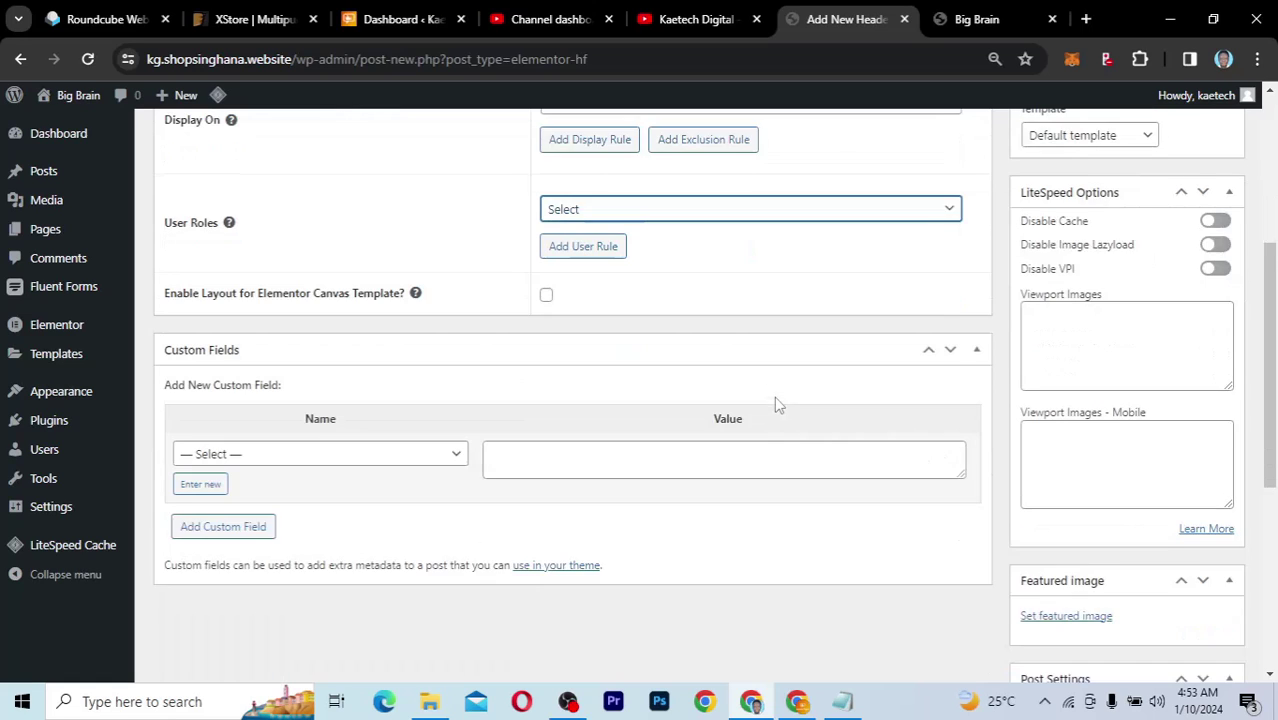
{"action": "scroll", "coordinate": [778, 404], "scroll_direction": "down", "scroll_amount": 1}
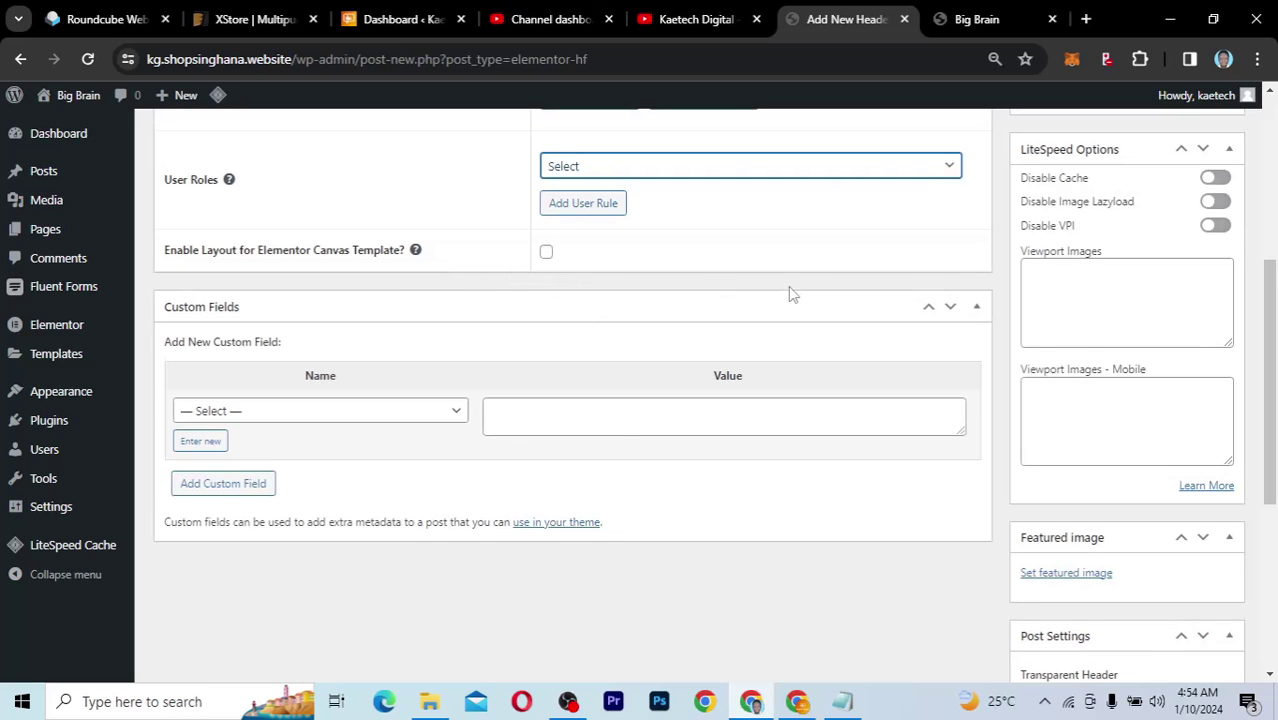
{"action": "scroll", "coordinate": [790, 293], "scroll_direction": "up", "scroll_amount": 4}
{"action": "scroll", "coordinate": [790, 293], "scroll_direction": "down", "scroll_amount": 1}
{"action": "scroll", "coordinate": [790, 293], "scroll_direction": "up", "scroll_amount": 1}
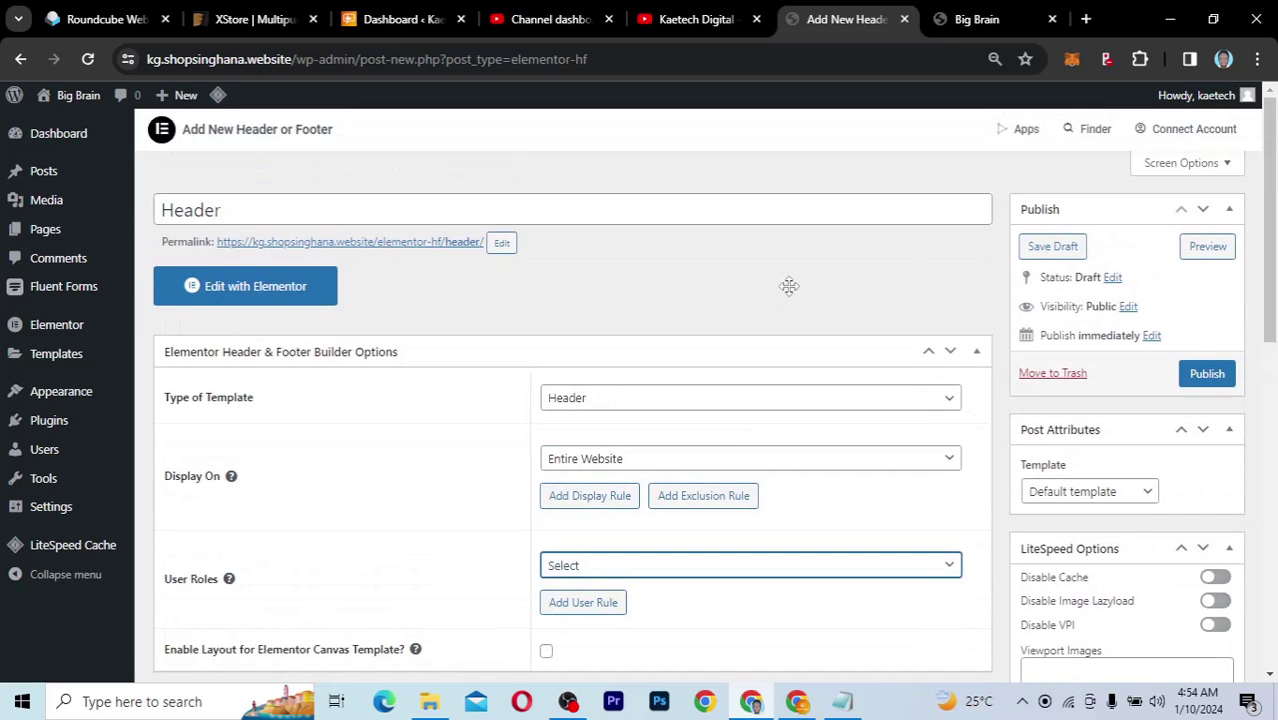
{"action": "left_click", "coordinate": [1206, 375]}
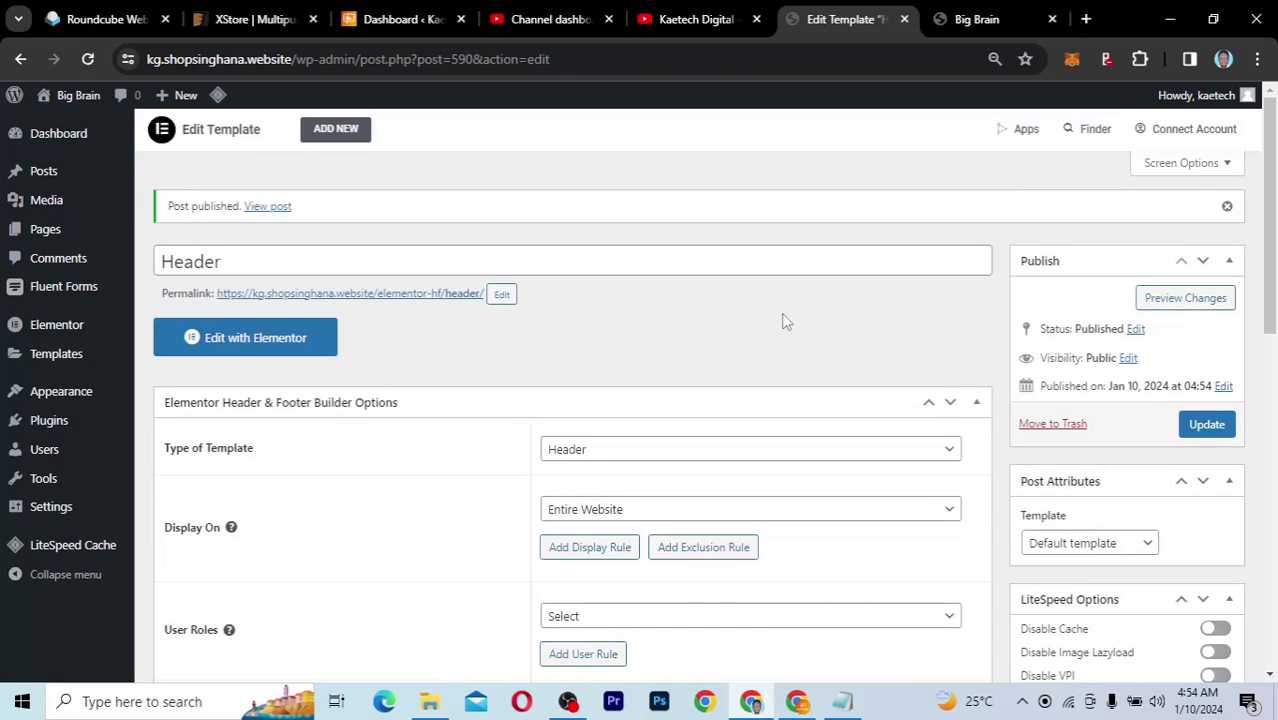
Reload the live homepage and check its header and footer with the Header template published
{"action": "left_click", "coordinate": [968, 19]}
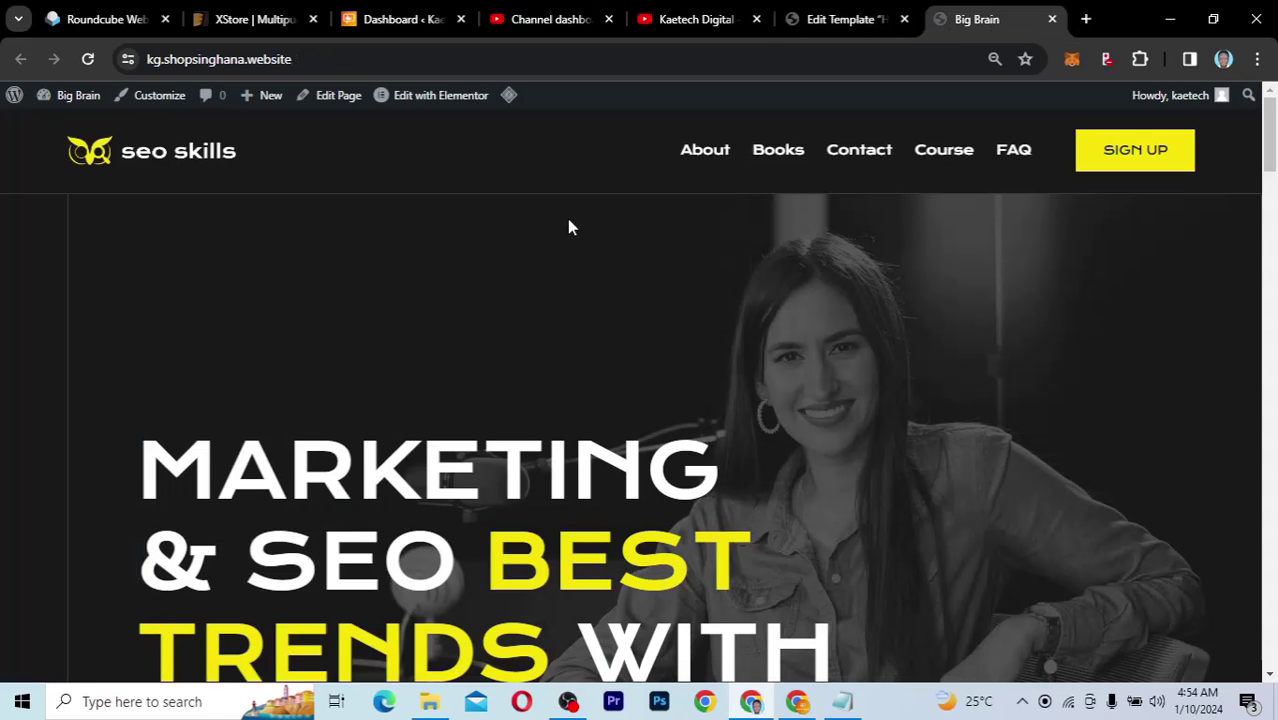
{"action": "left_click", "coordinate": [87, 60]}
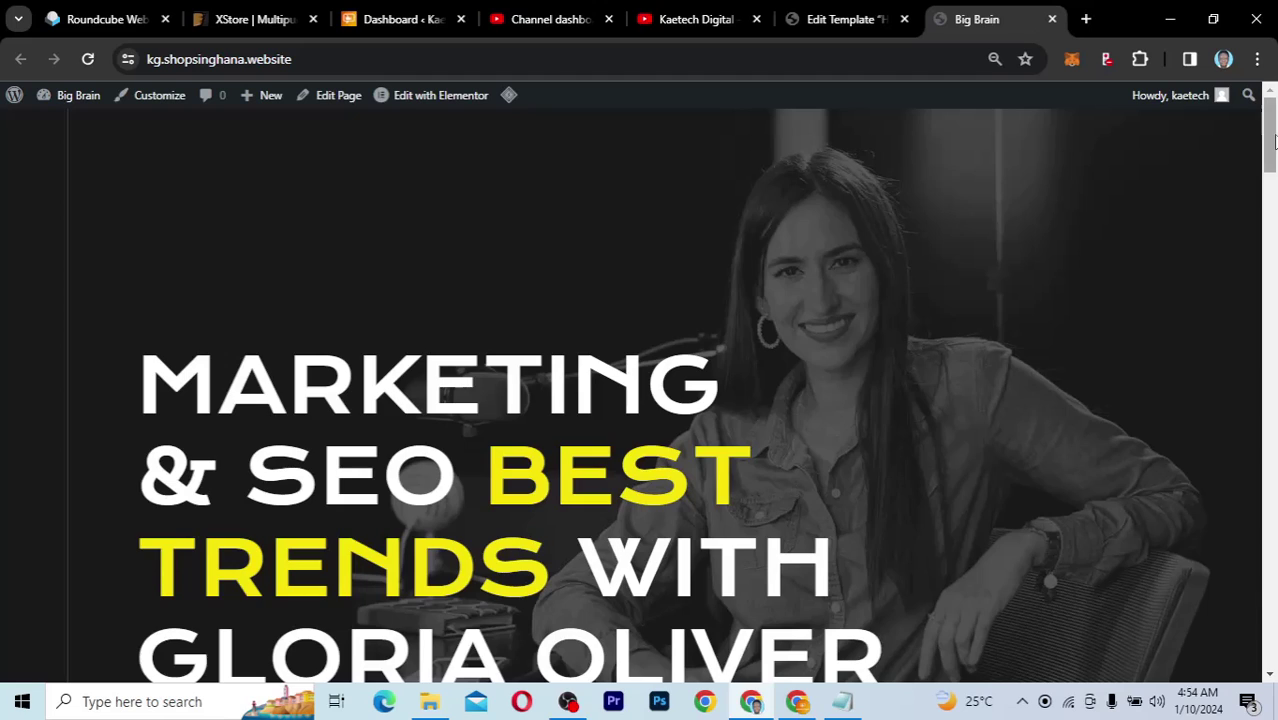
{"action": "left_click_drag", "start_coordinate": [1270, 143], "coordinate": [1260, 660]}
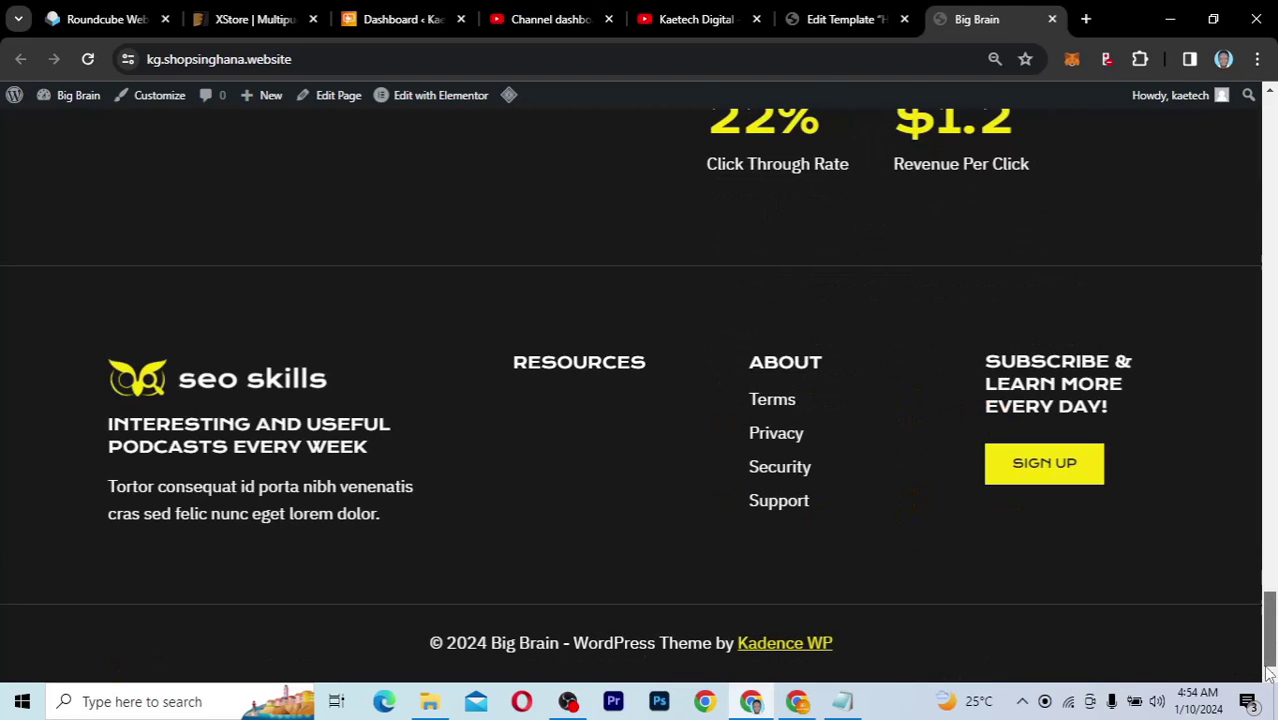
{"action": "left_click_drag", "start_coordinate": [1268, 668], "coordinate": [1270, 160]}
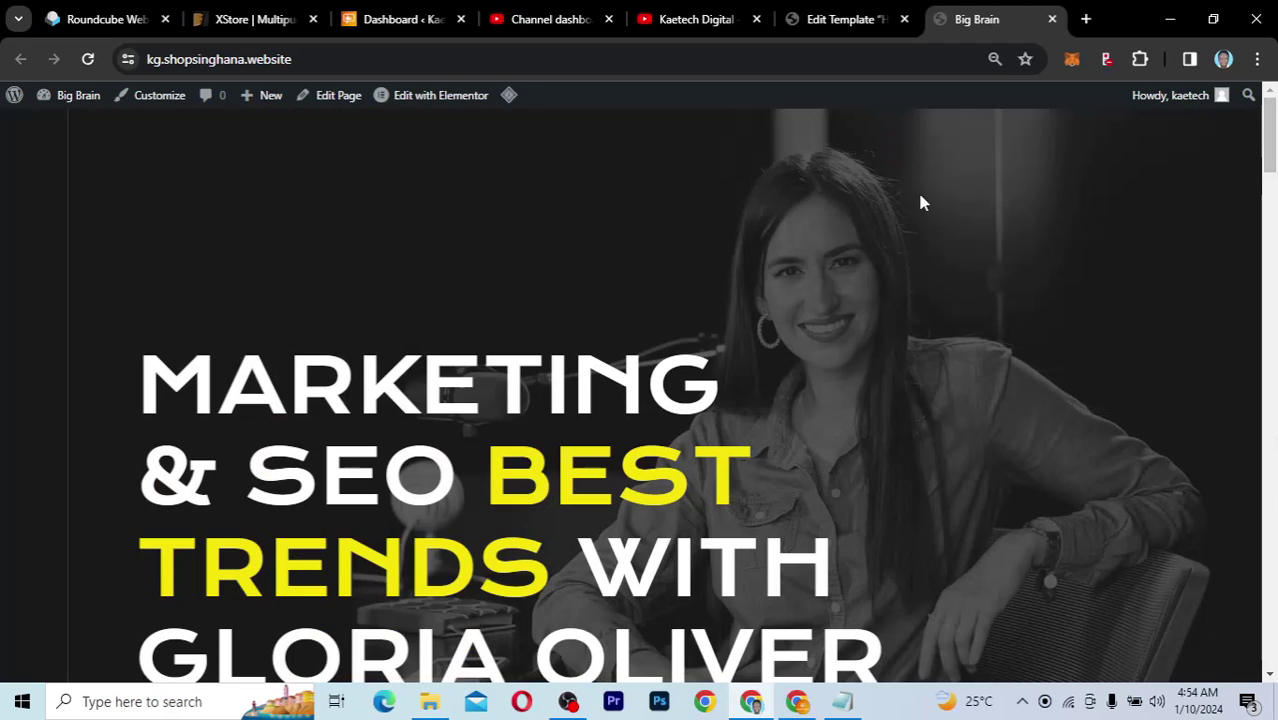
Back in the WordPress admin, add another template titled "Footer" and set its type of template to Footer
{"action": "left_click", "coordinate": [830, 19]}
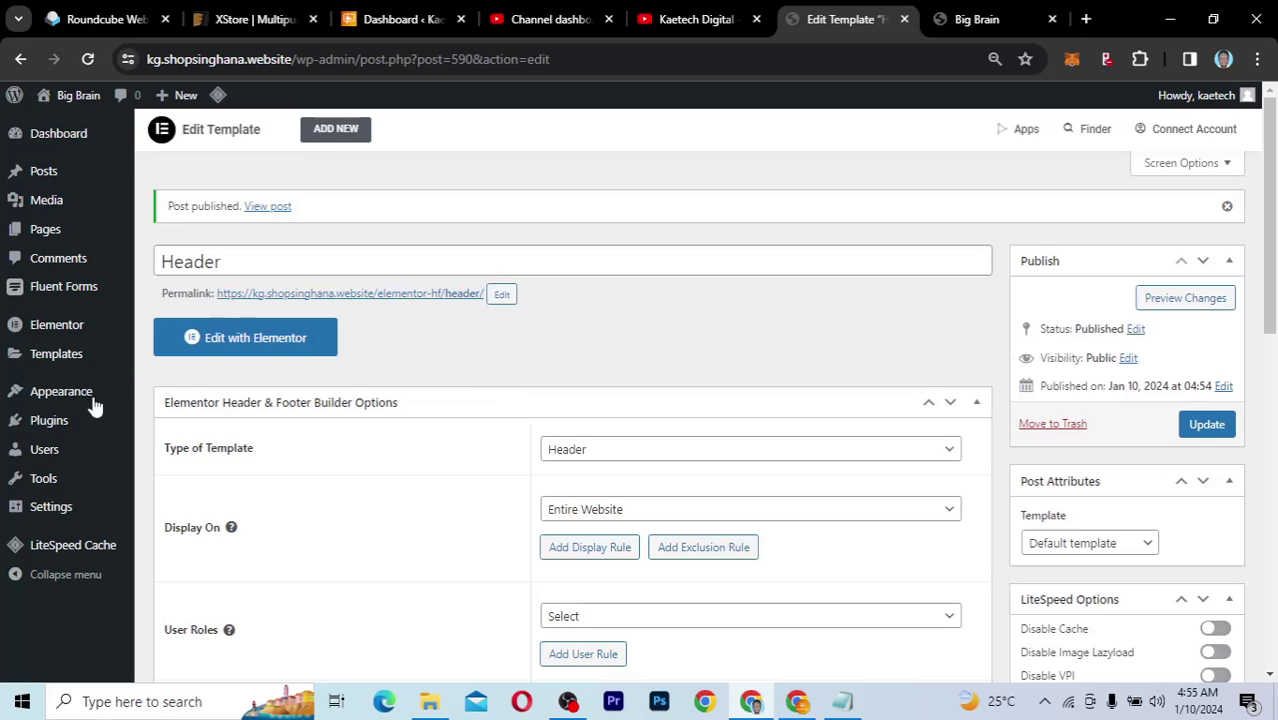
{"action": "mouse_move", "coordinate": [110, 391]}
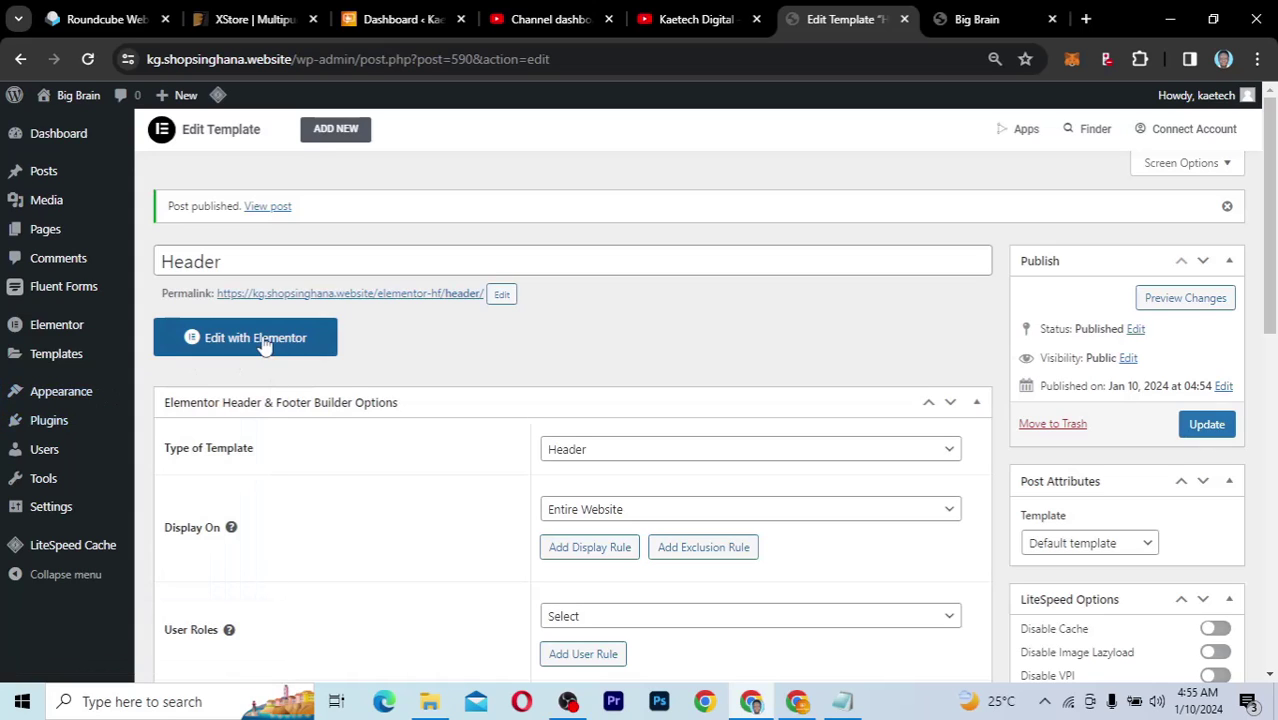
{"action": "left_click", "coordinate": [330, 137]}
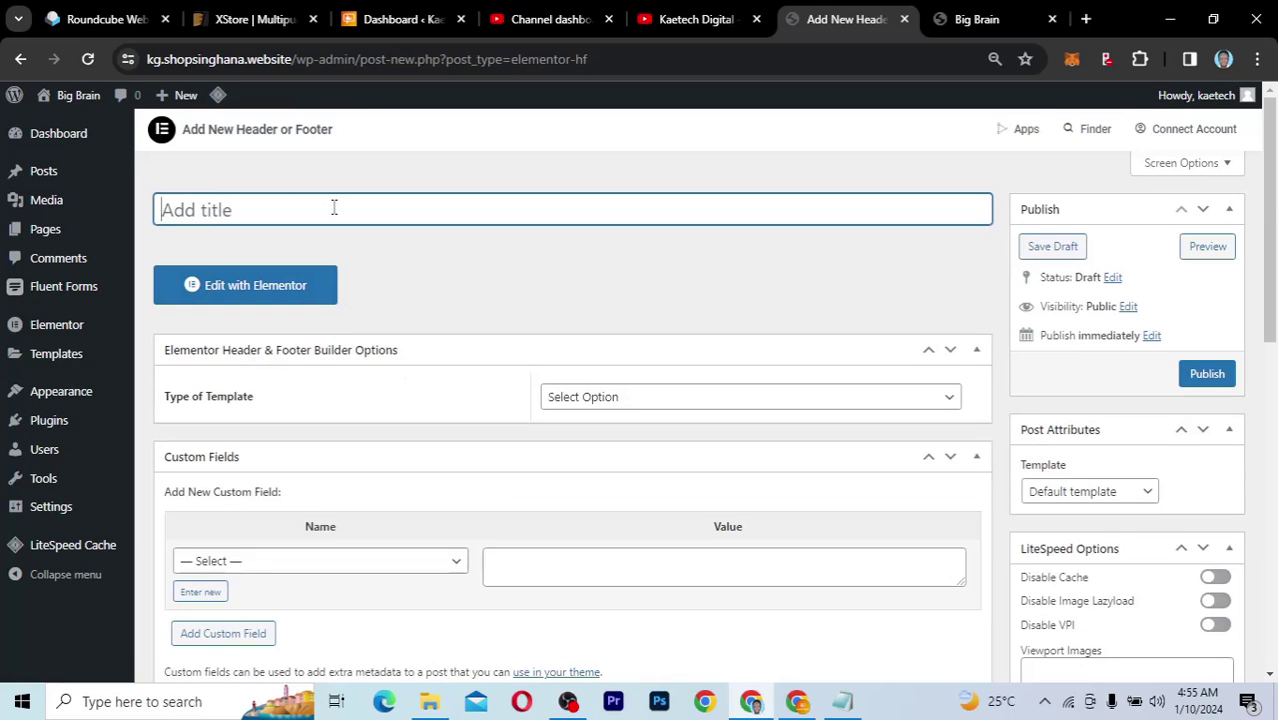
{"action": "type", "text": "Footer"}
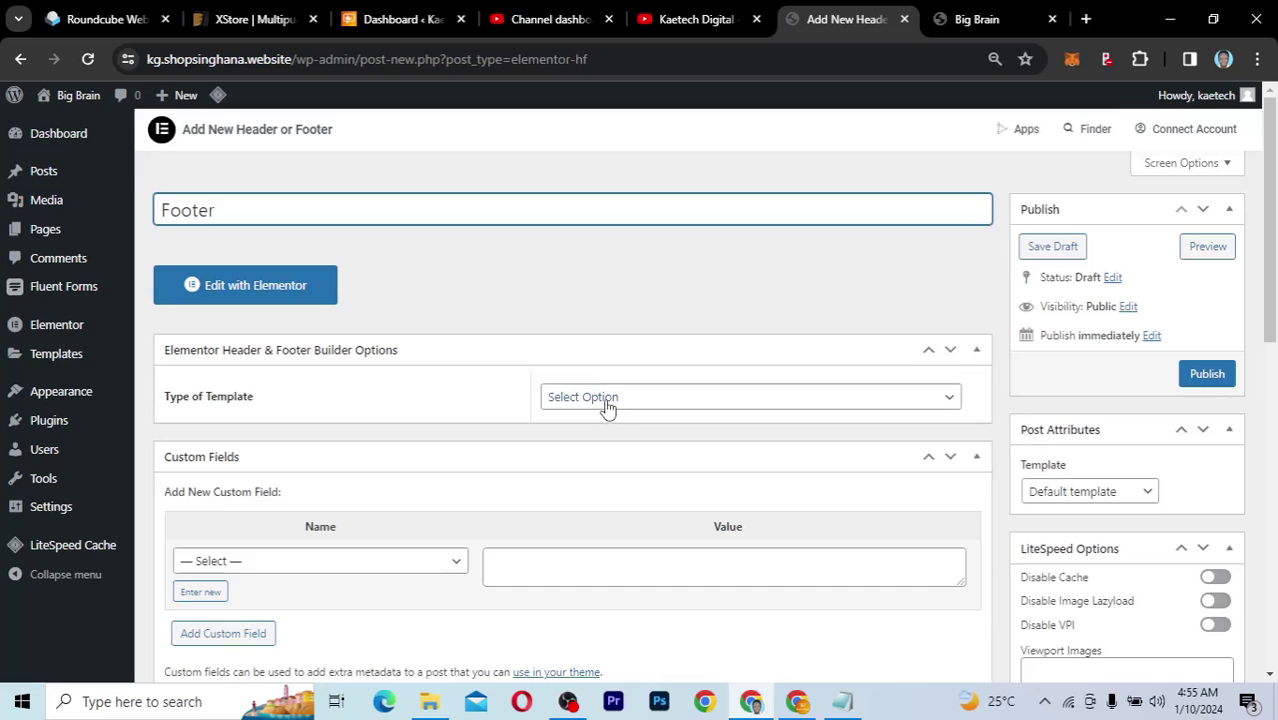
{"action": "left_click", "coordinate": [607, 401]}
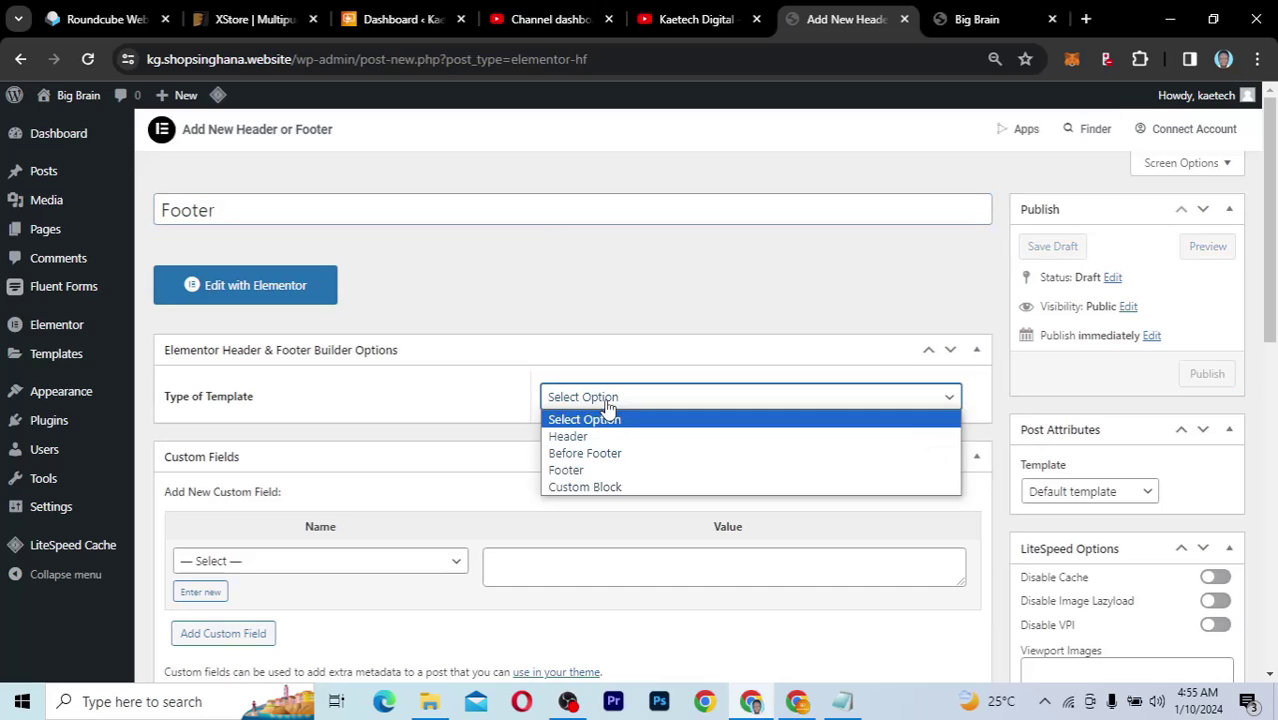
{"action": "left_click", "coordinate": [568, 471]}
Set the Footer template to display on the Entire Website for All user roles and publish it
{"action": "scroll", "coordinate": [500, 308], "scroll_direction": "down", "scroll_amount": 2}
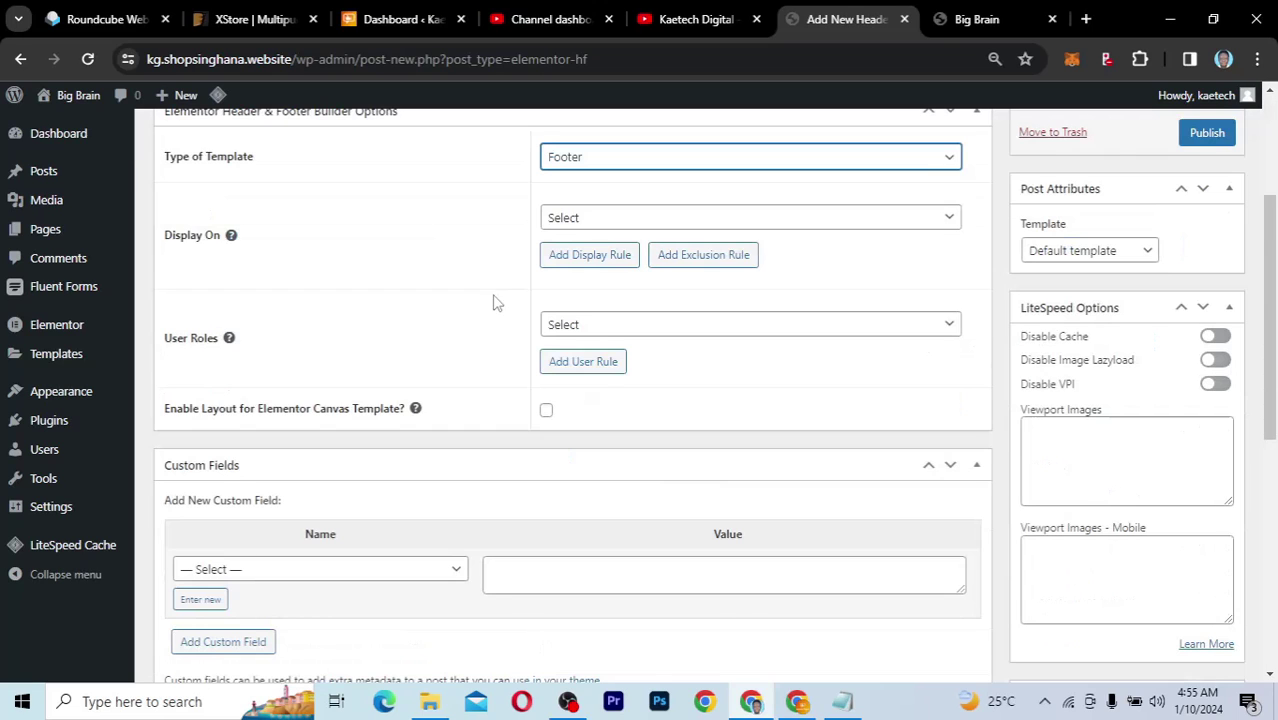
{"action": "scroll", "coordinate": [494, 297], "scroll_direction": "up", "scroll_amount": 1}
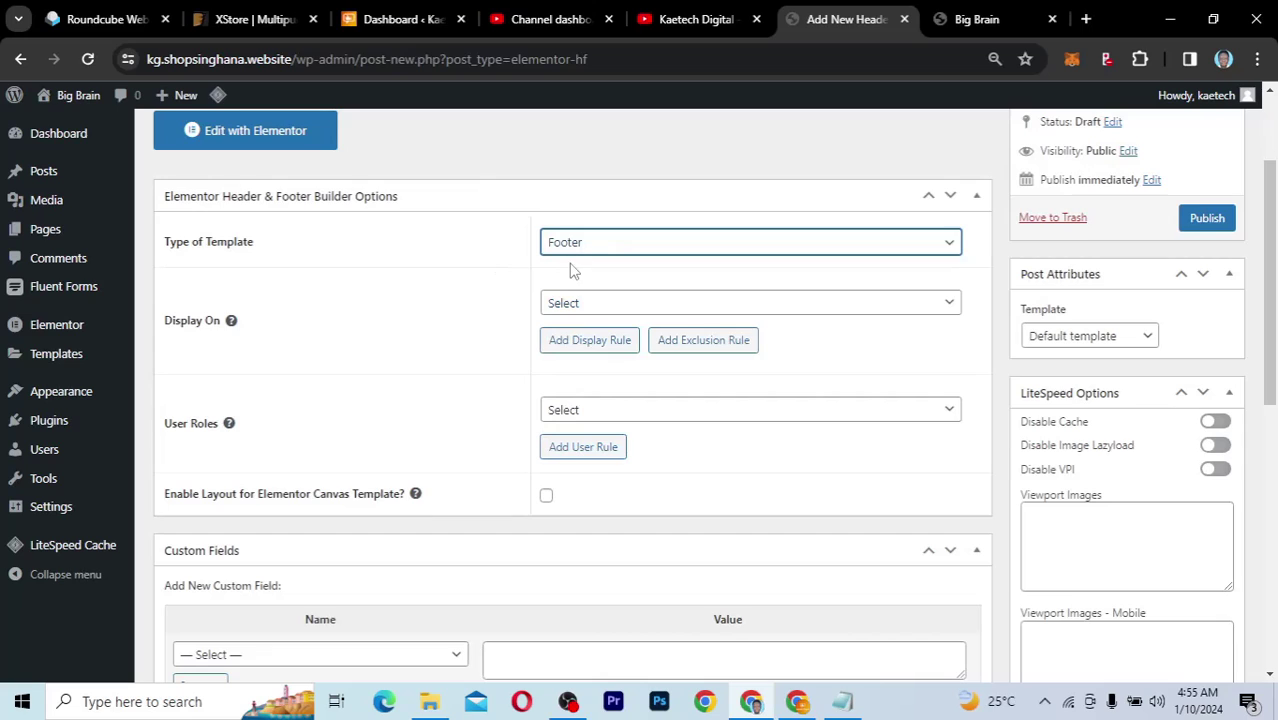
{"action": "left_click", "coordinate": [651, 303]}
{"action": "left_click", "coordinate": [624, 358]}
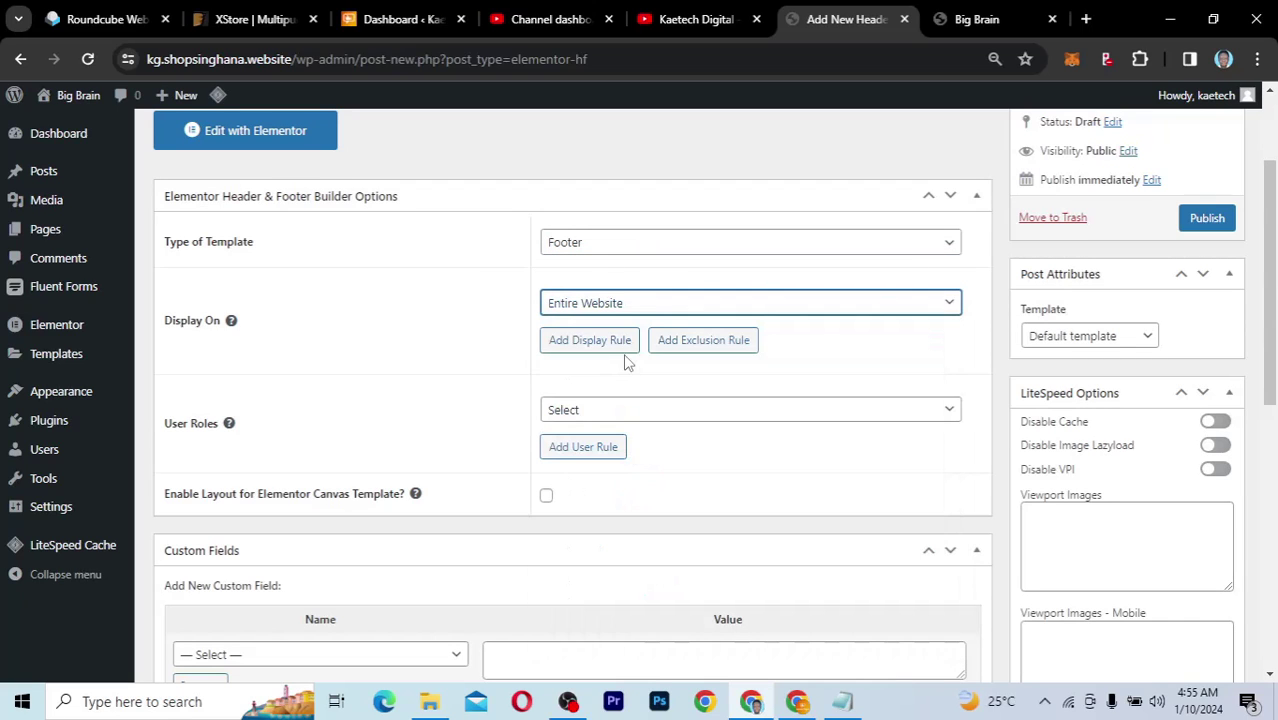
{"action": "left_click", "coordinate": [718, 410]}
{"action": "left_click", "coordinate": [672, 467]}
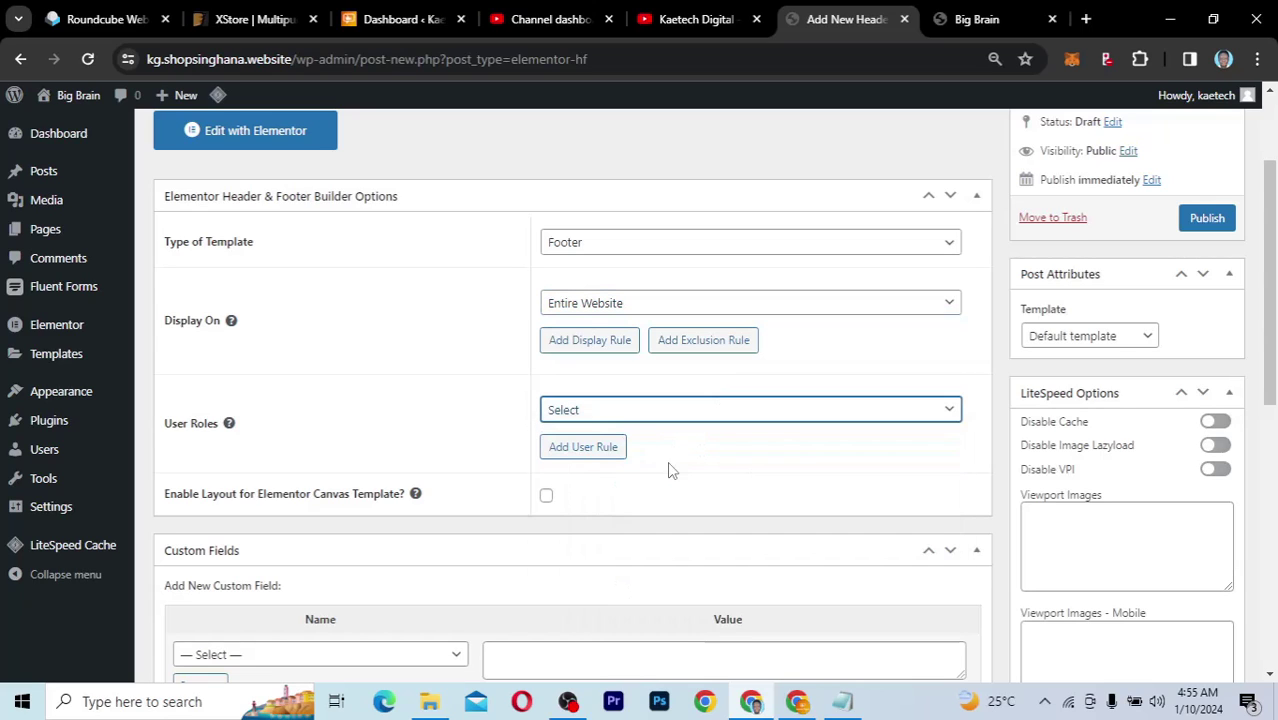
{"action": "left_click", "coordinate": [1190, 218]}
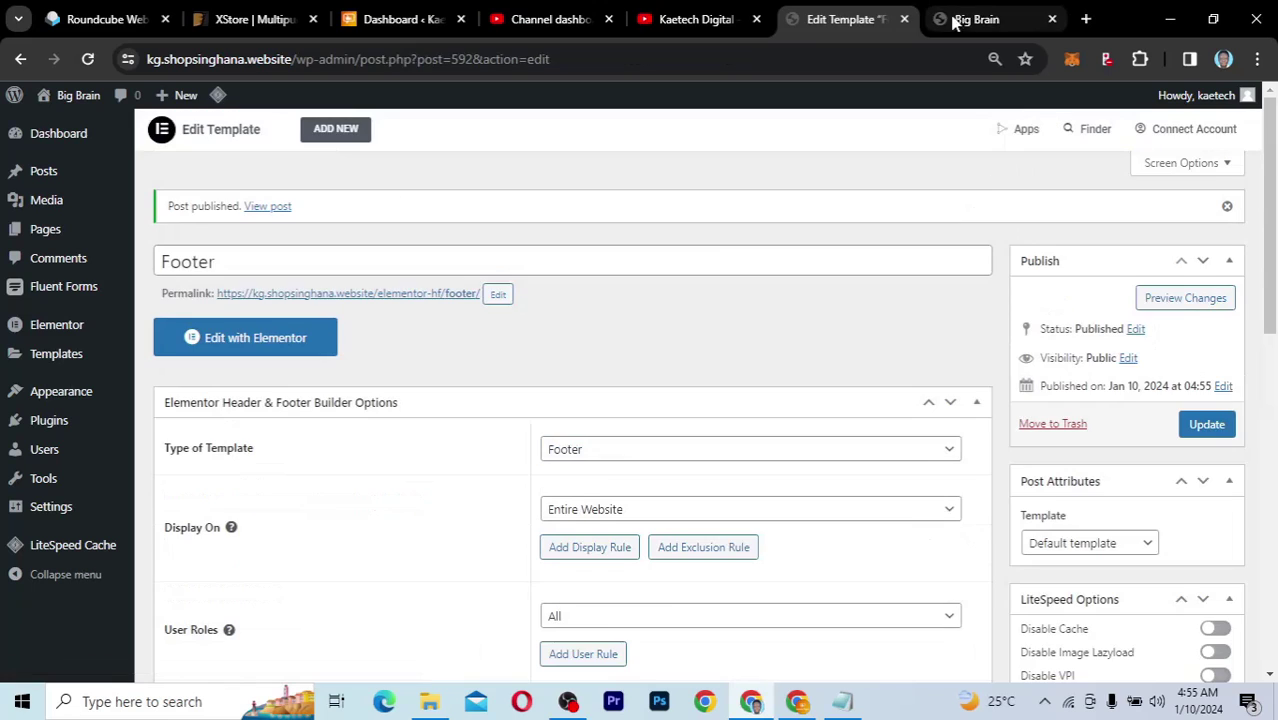
Reload the live homepage, inspect its header and footer areas with both templates published, and return to the Footer template's edit page
{"action": "left_click", "coordinate": [963, 22]}
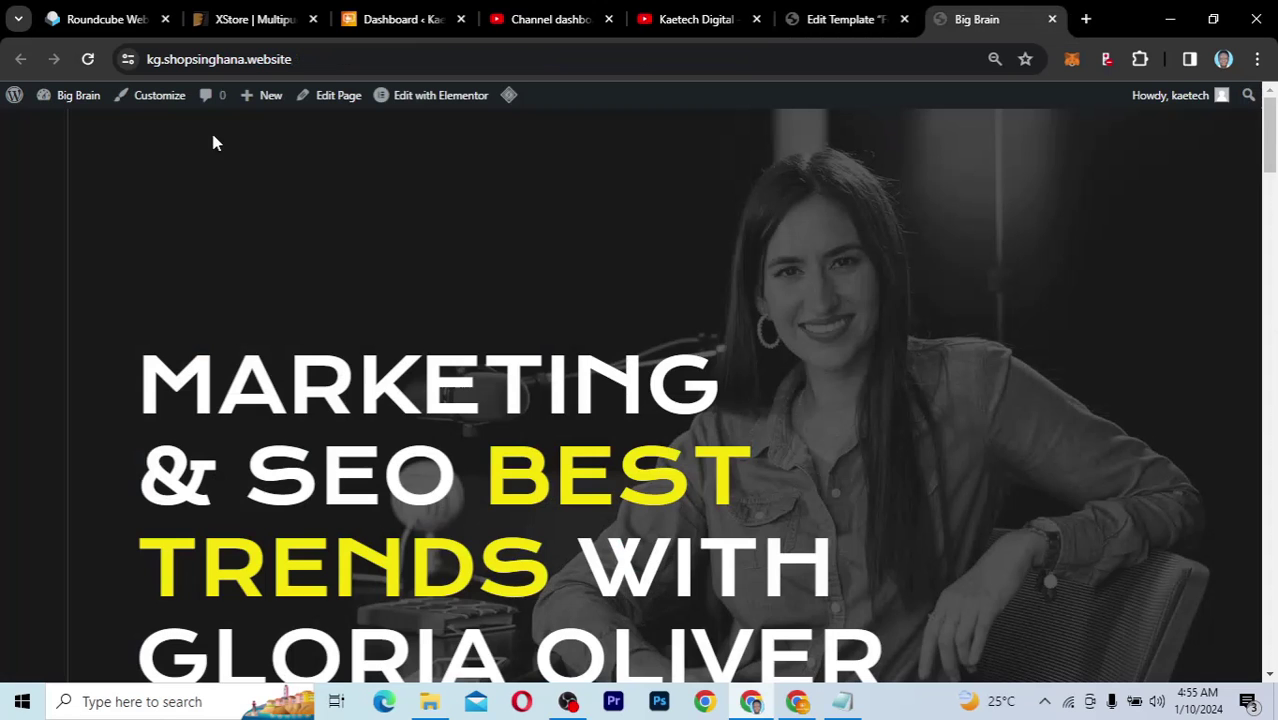
{"action": "left_click", "coordinate": [92, 59]}
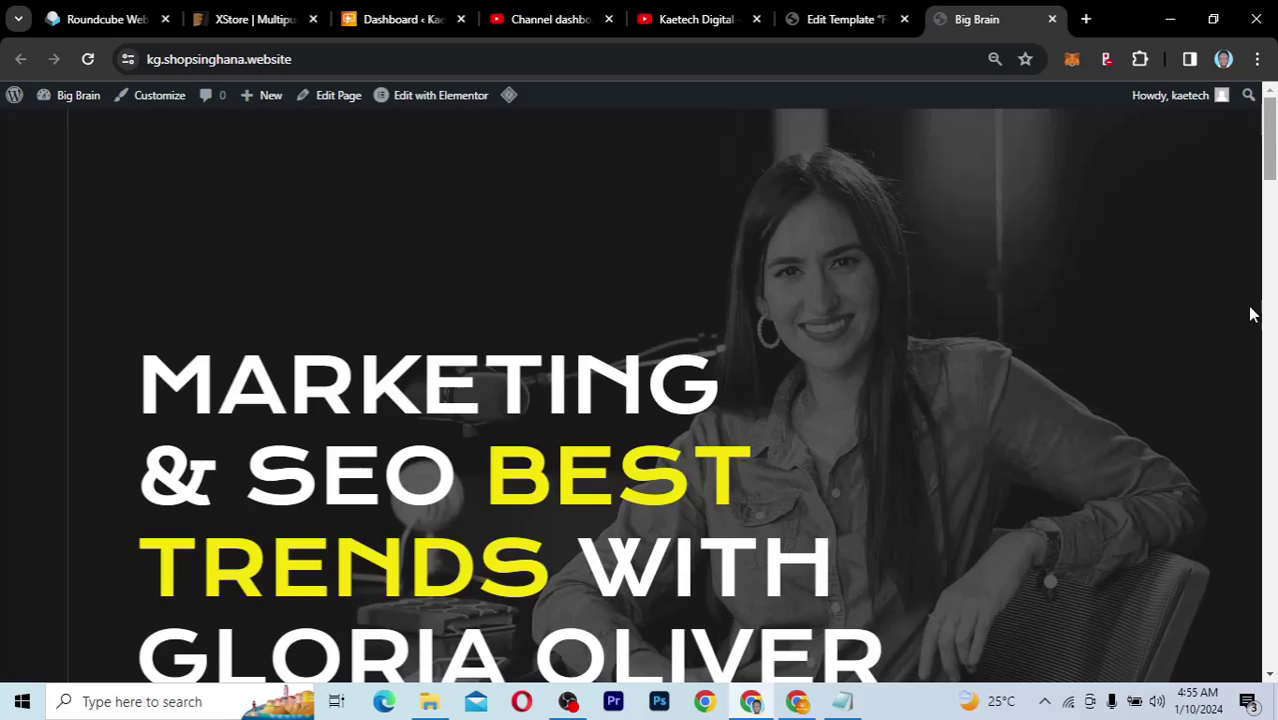
{"action": "scroll", "coordinate": [1252, 314], "scroll_direction": "down", "scroll_amount": 20}
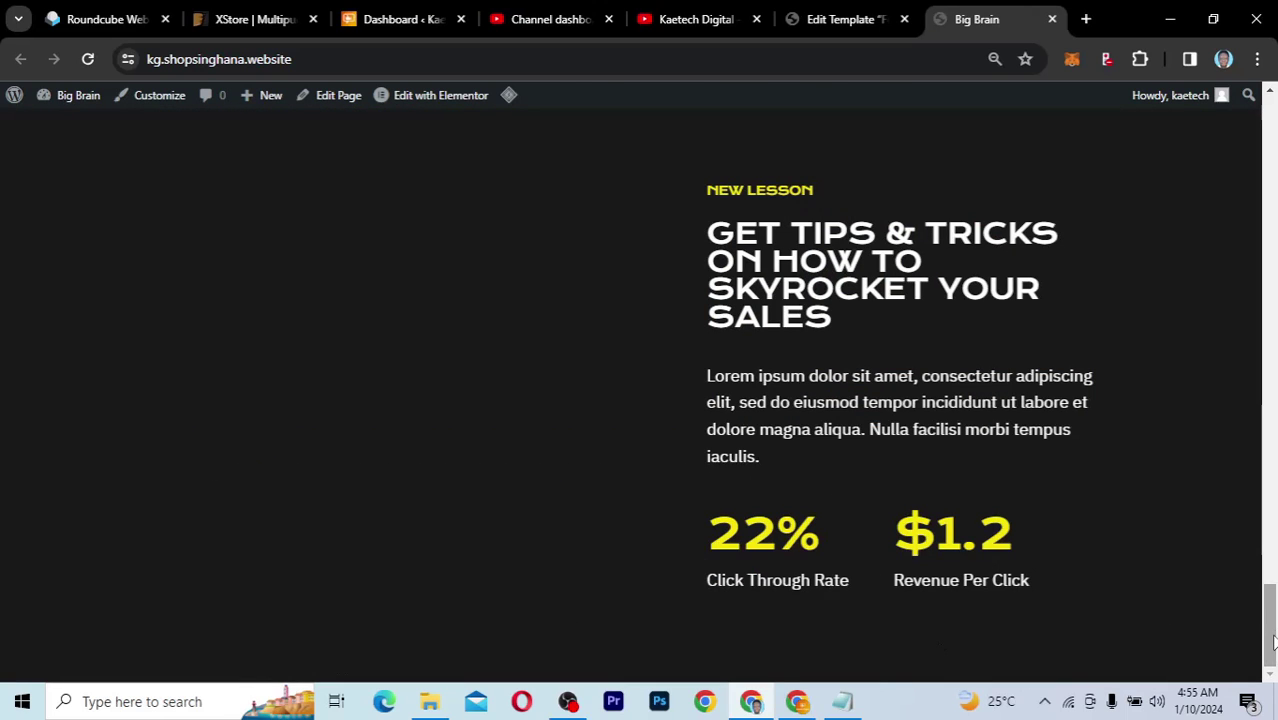
{"action": "mouse_move", "coordinate": [1273, 641]}
{"action": "left_mouse_down"}
{"action": "mouse_move", "coordinate": [1272, 548]}
{"action": "mouse_move", "coordinate": [1272, 640]}
{"action": "left_mouse_up"}
{"action": "left_click_drag", "start_coordinate": [1272, 630], "coordinate": [1271, 95]}
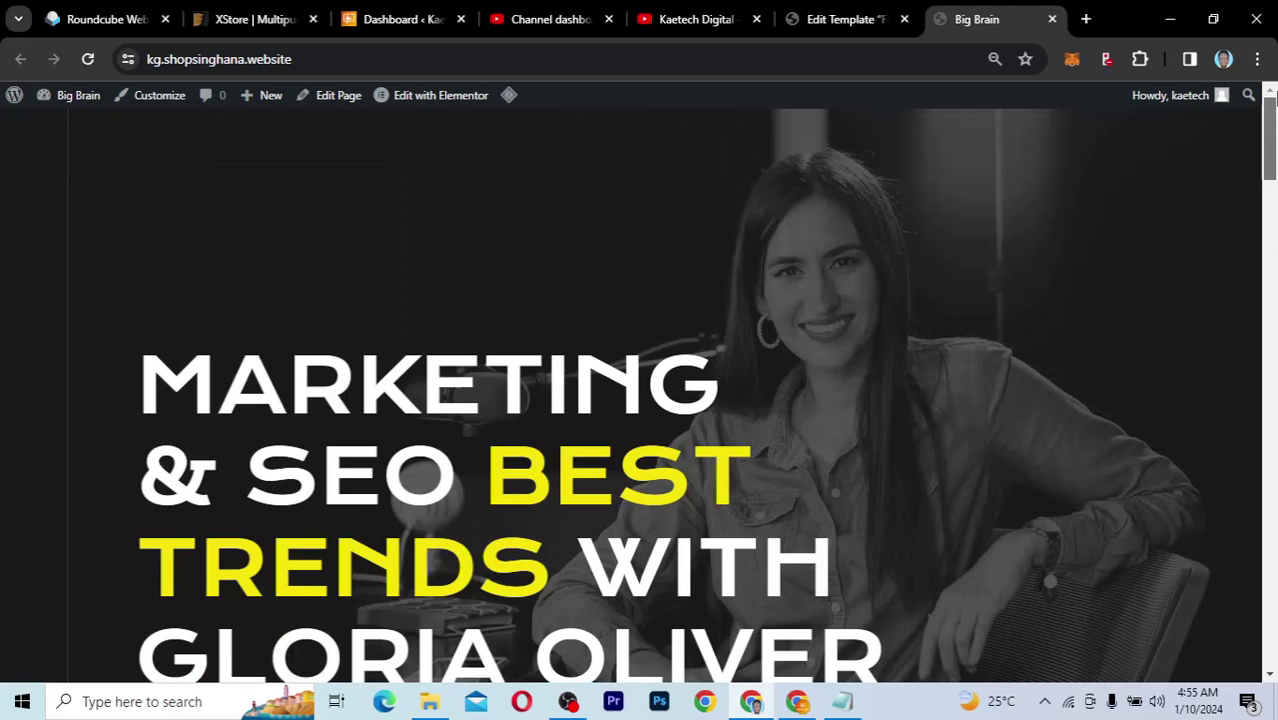
{"action": "left_click", "coordinate": [914, 17]}
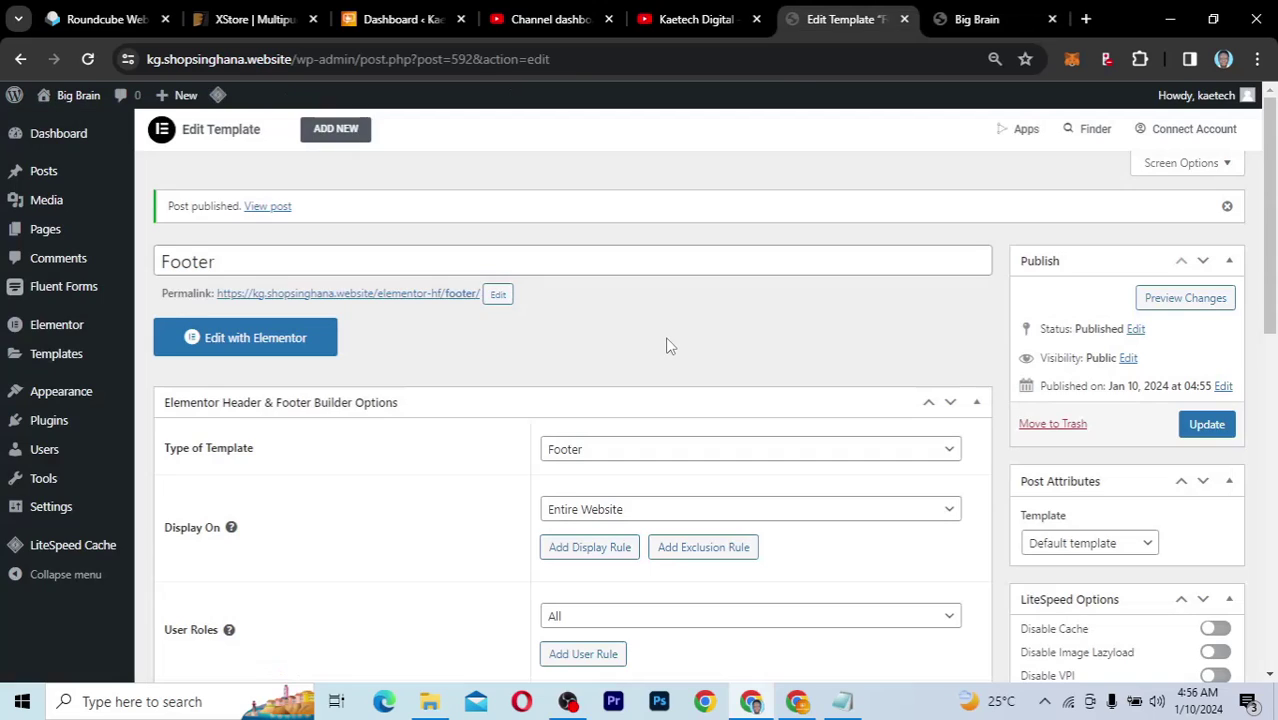